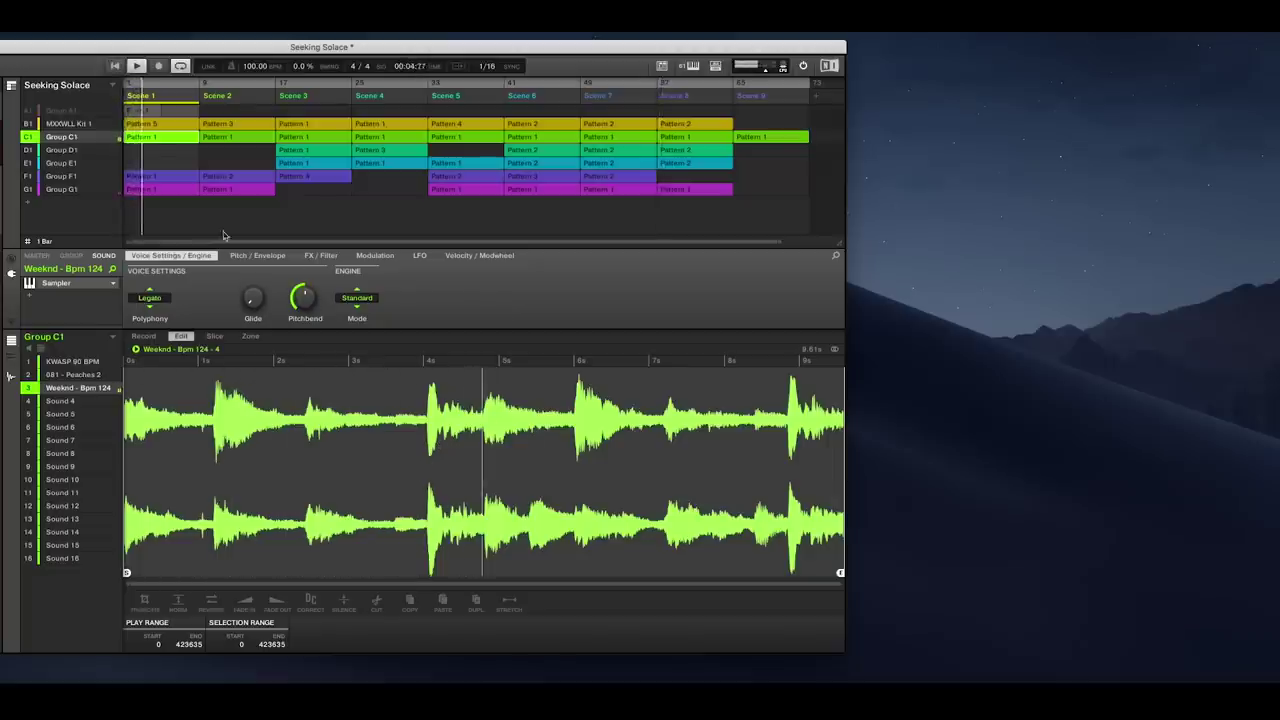
Audition the Scene 1 and 2 clips of Groups G1, F1, C1 and MXXWLL Kit 1.
left_click(175, 189)
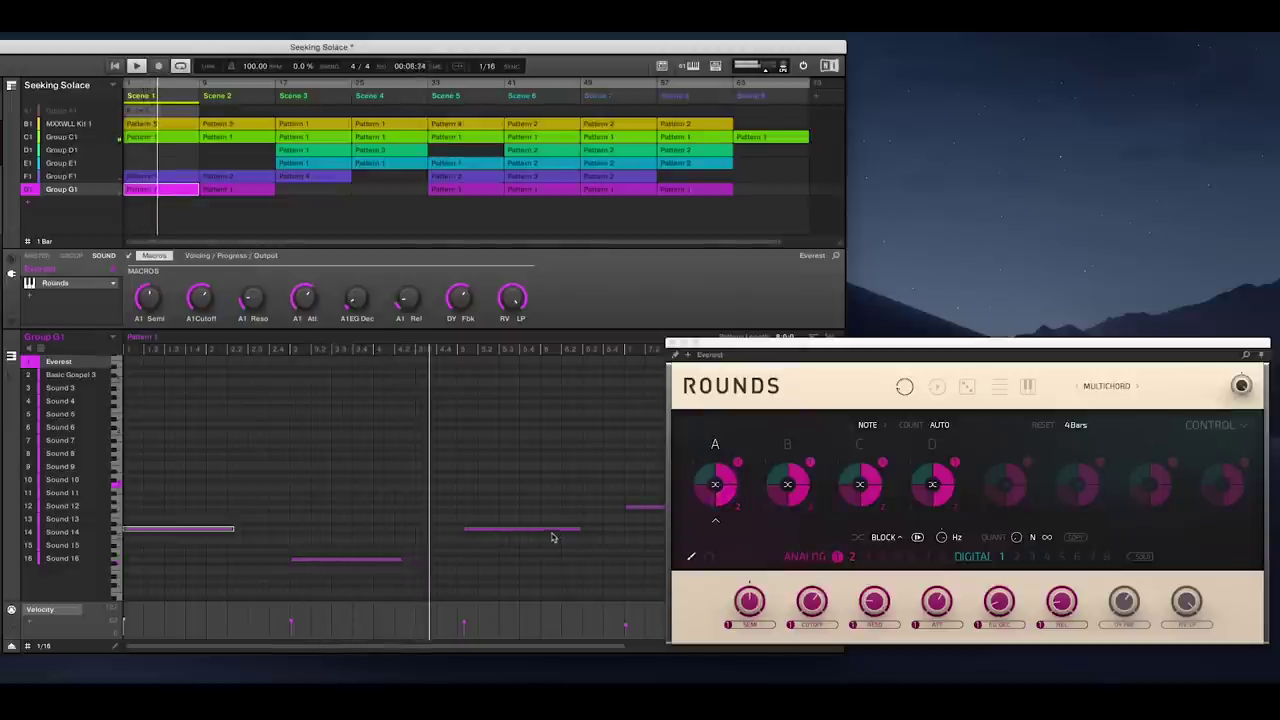
left_click(170, 177)
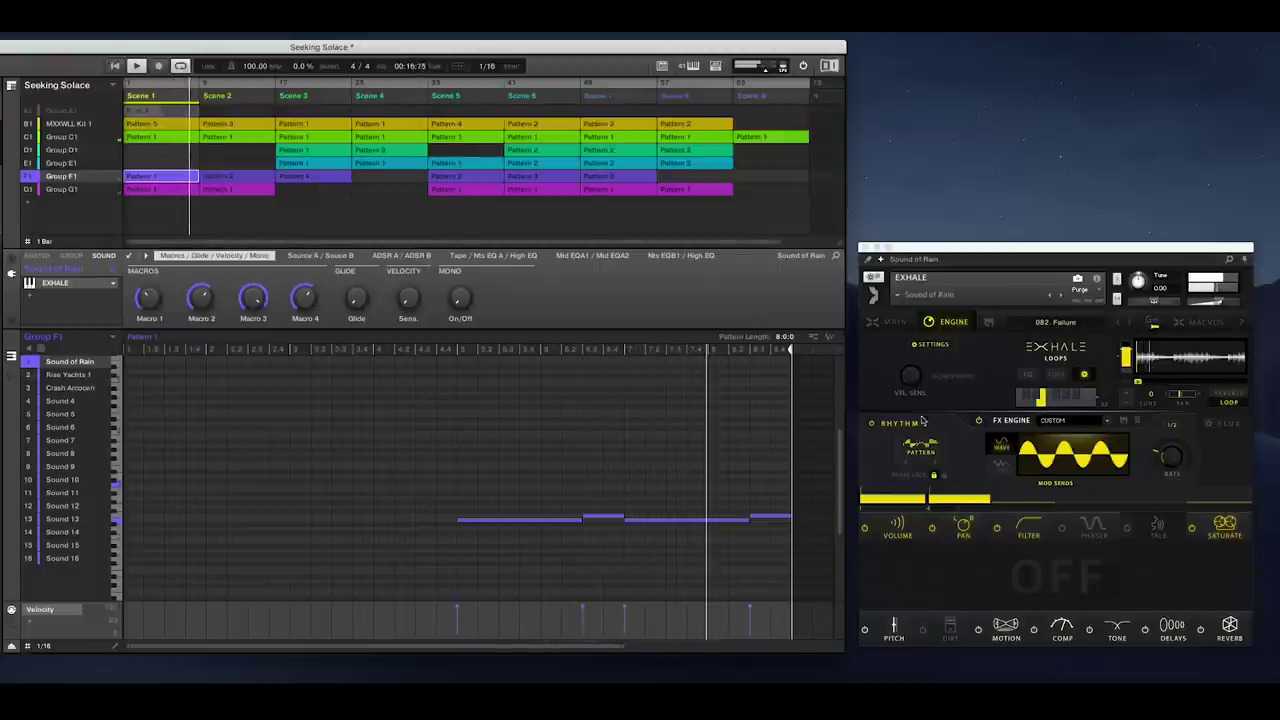
left_click(227, 141)
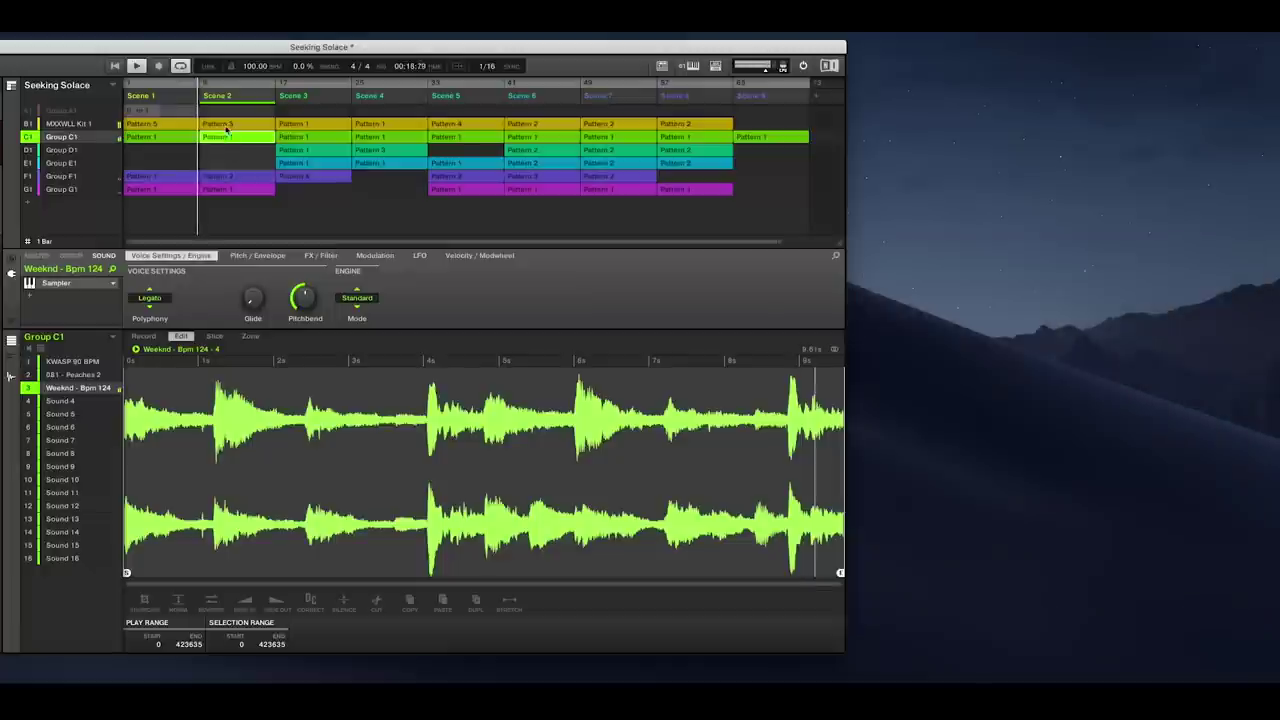
left_click(226, 123)
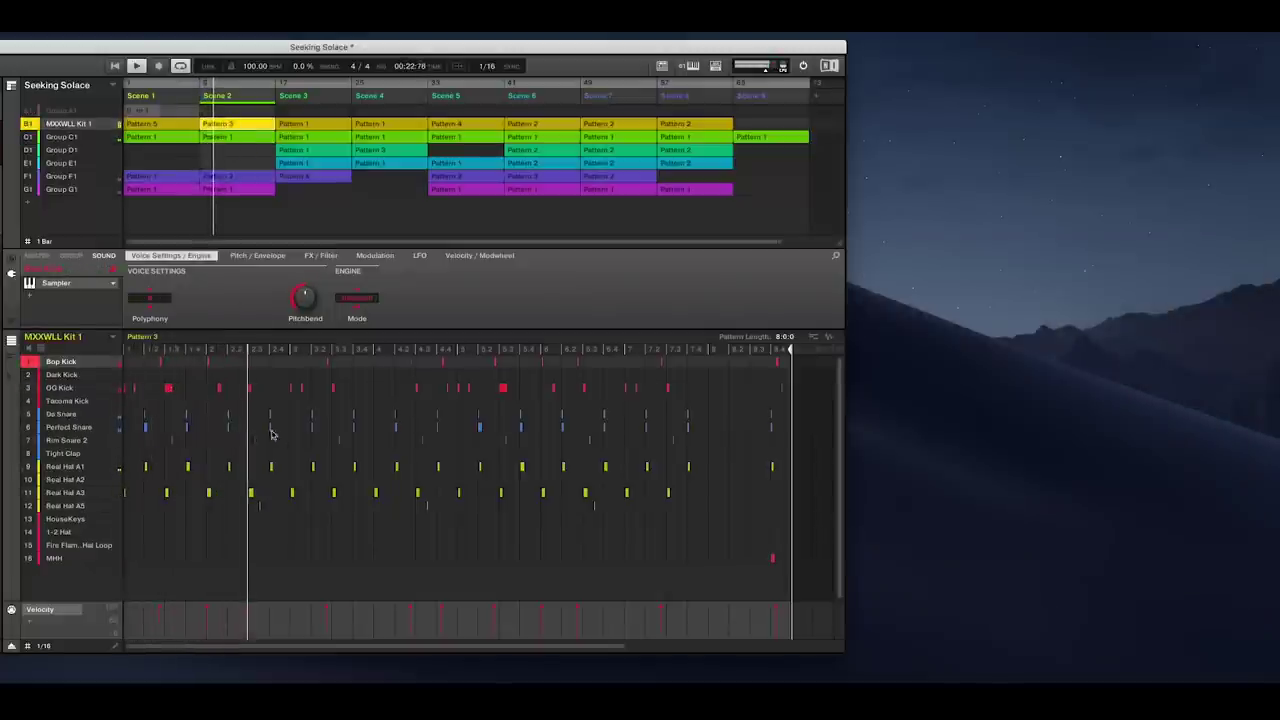
mouse_move(70, 430)
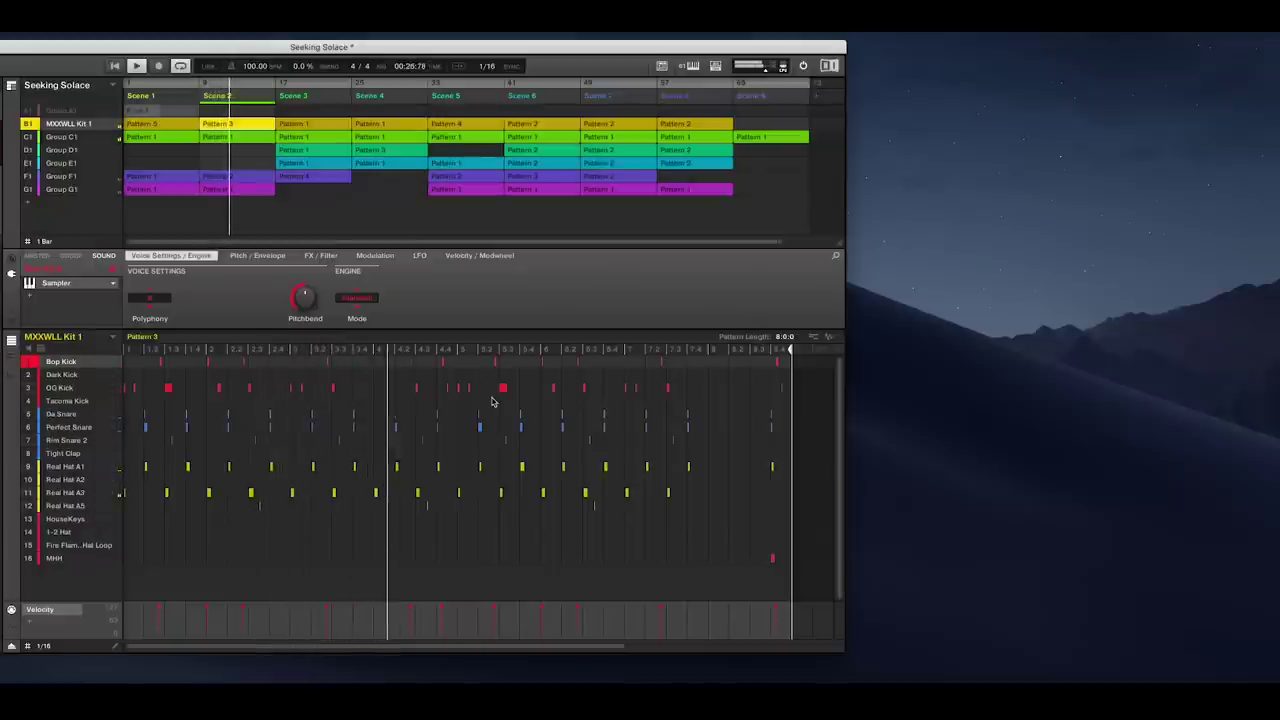
left_click(242, 182)
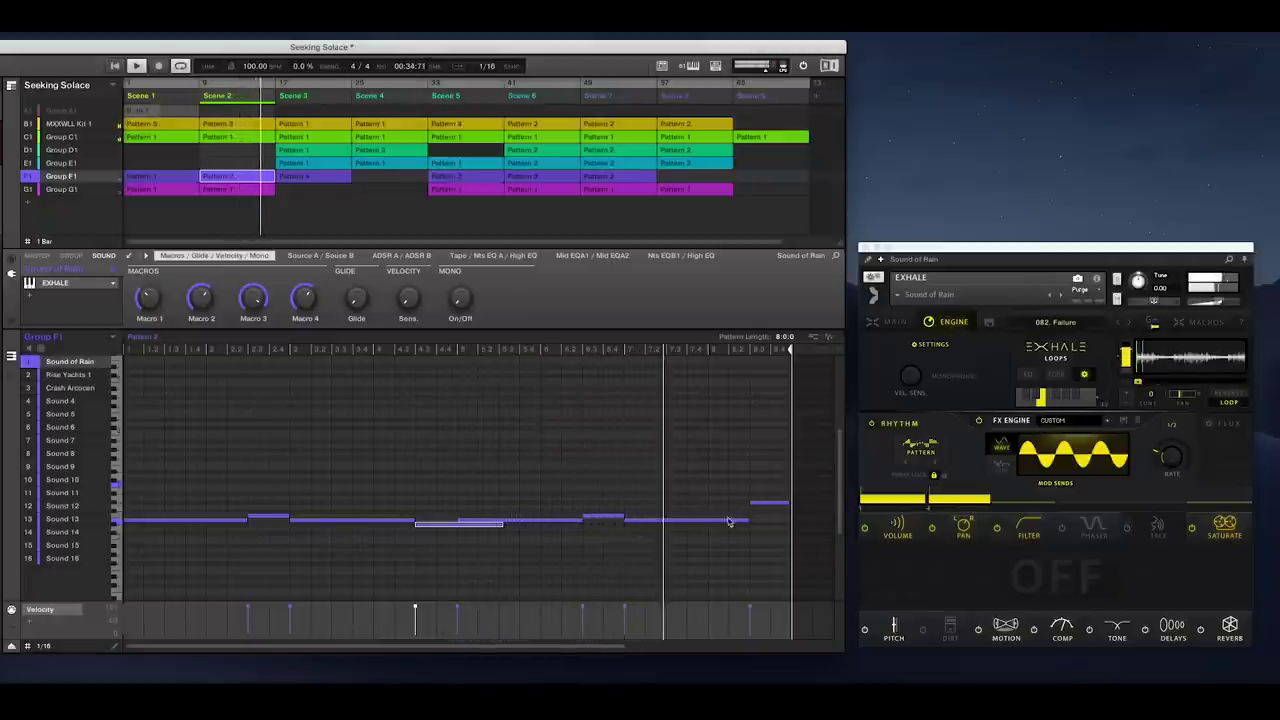
Review E1 and D1's Scene 3 parts and D1's Atmospheric sound, ending on E1's Scene 4 bass.
left_click(312, 163)
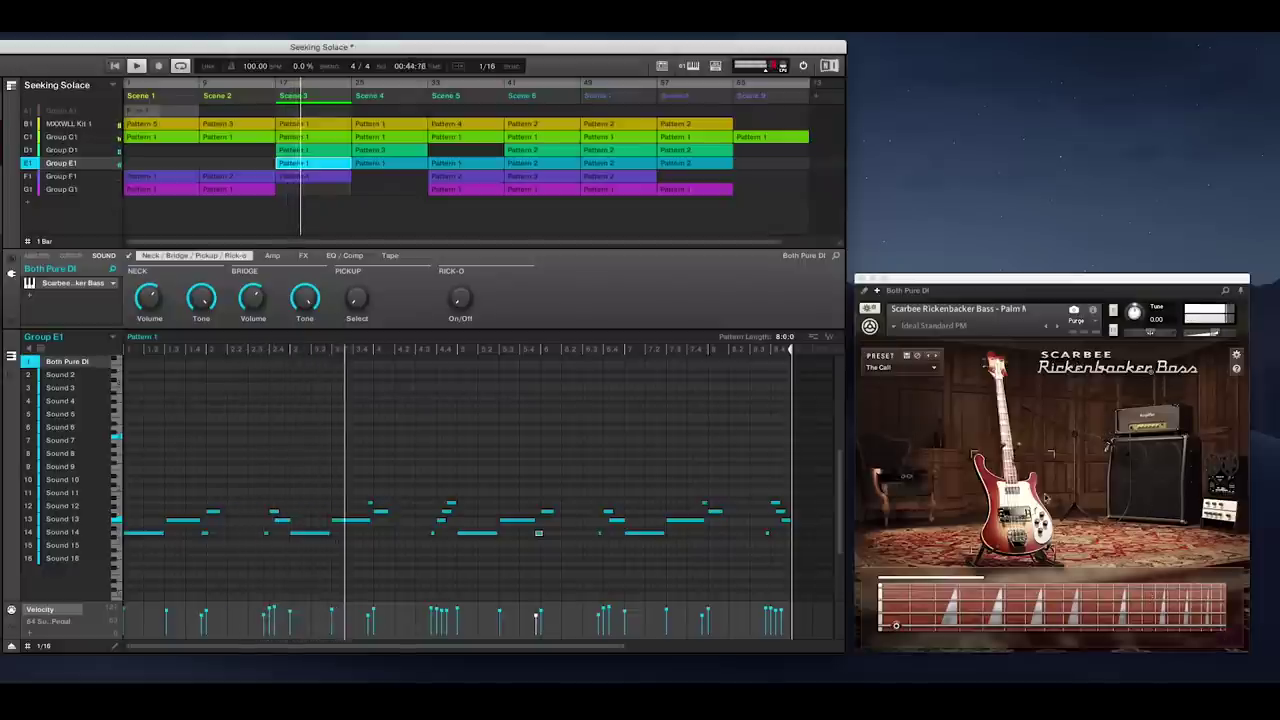
left_click(315, 149)
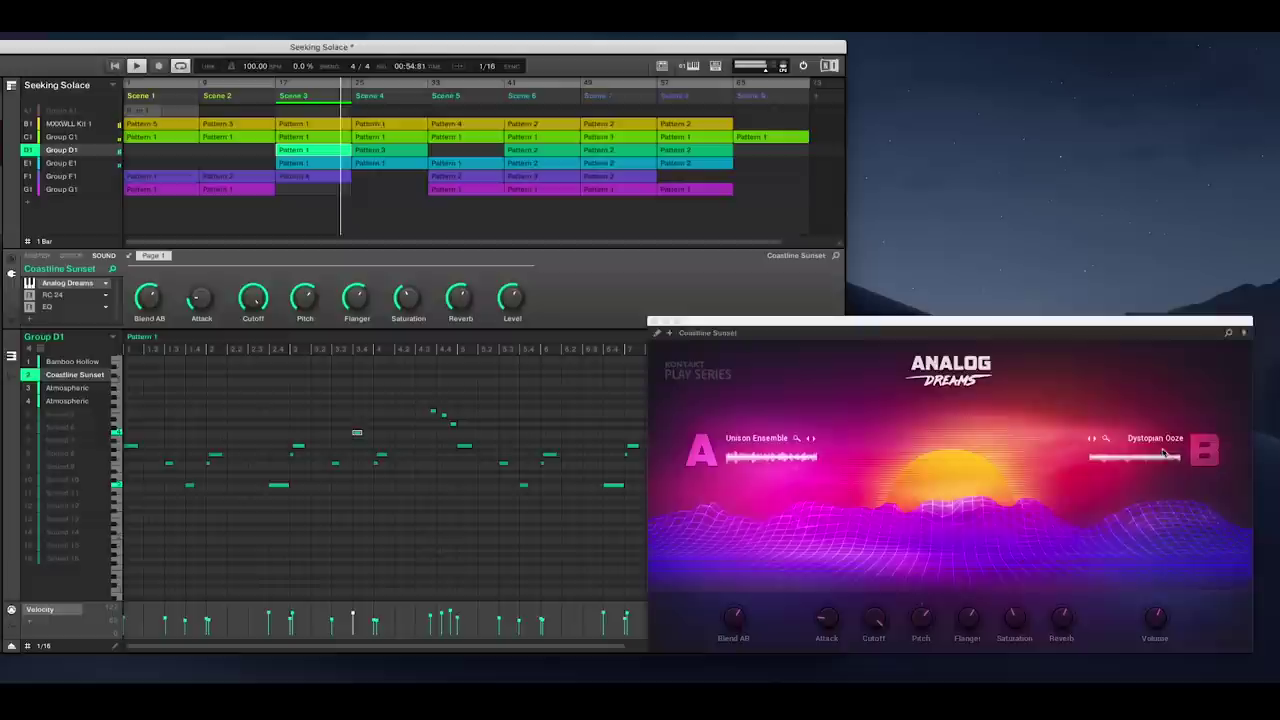
left_click(82, 388)
left_click(83, 404)
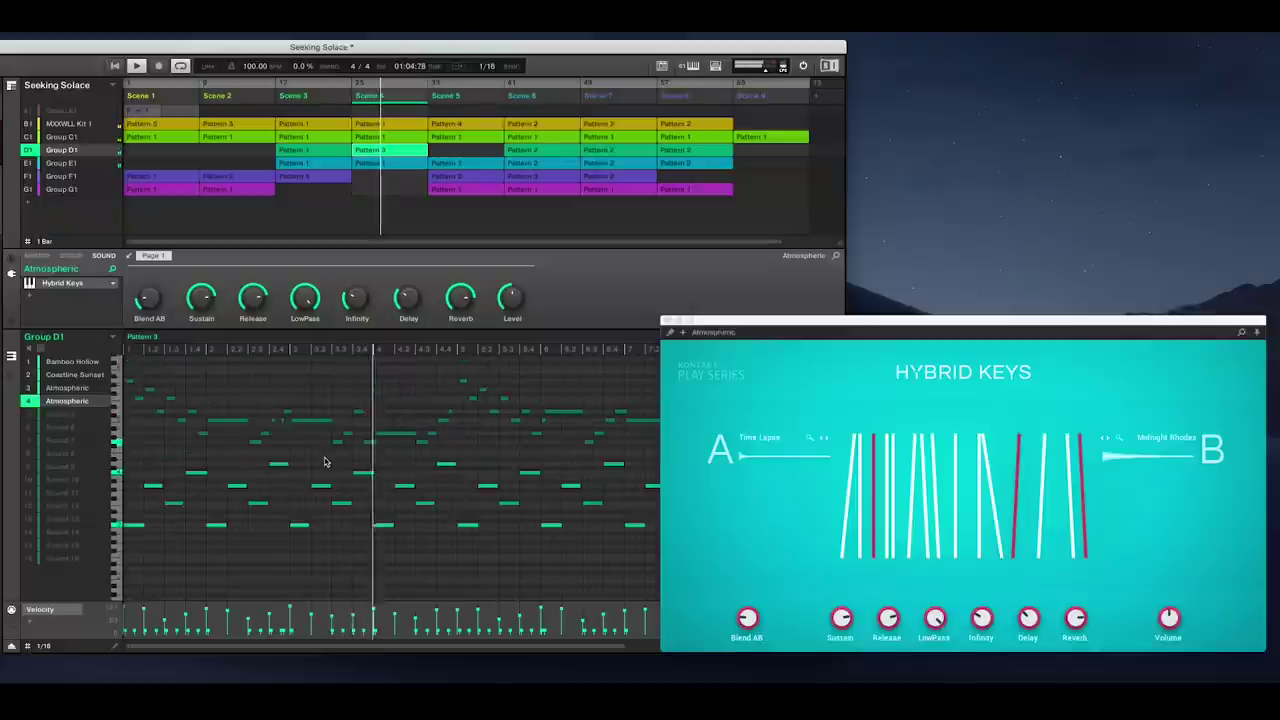
scroll(326, 463, "up", 2)
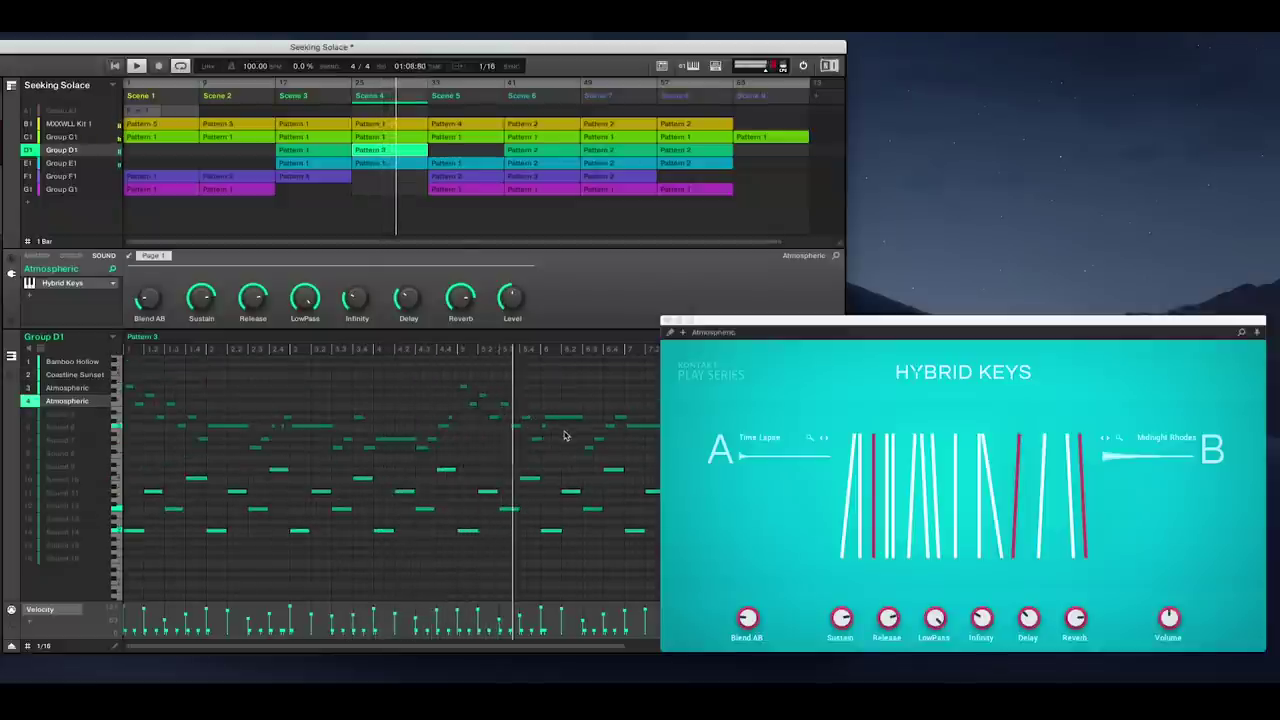
left_click(405, 162)
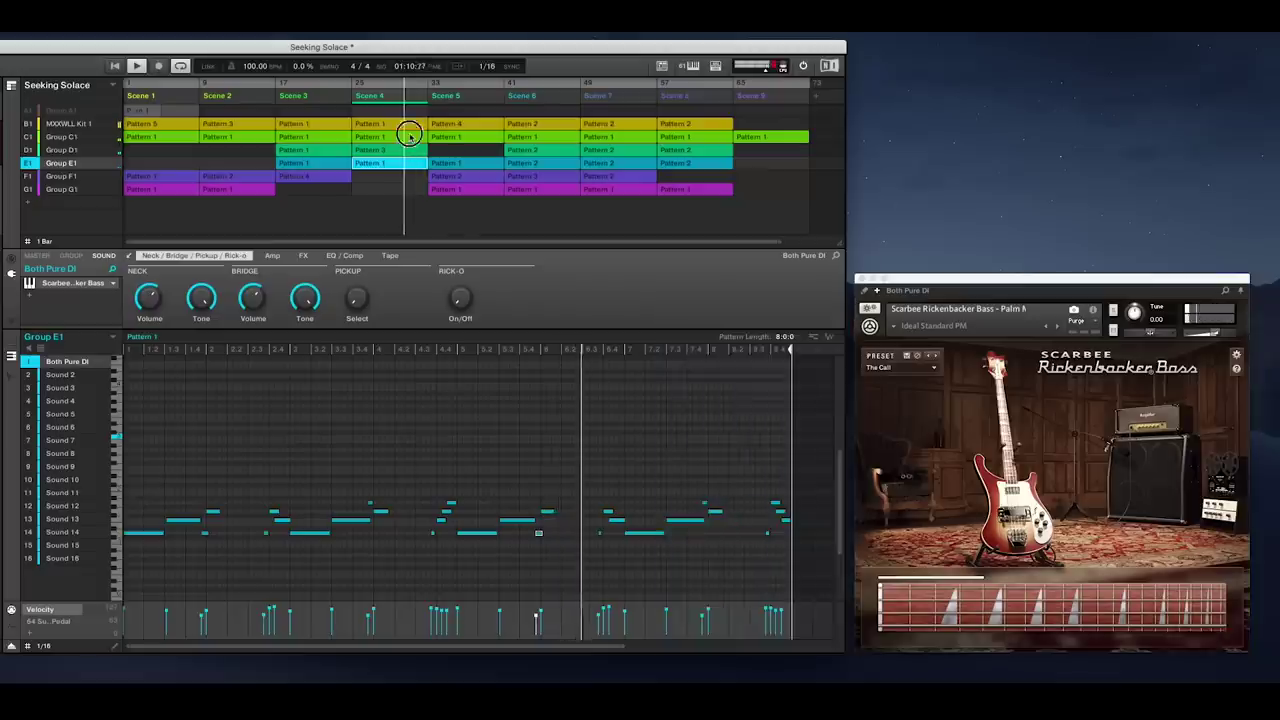
Audition the Scene 4 and 5 clips of Groups C1, MXXWLL Kit 1, G1, F1 and E1.
left_click(409, 135)
left_click(410, 123)
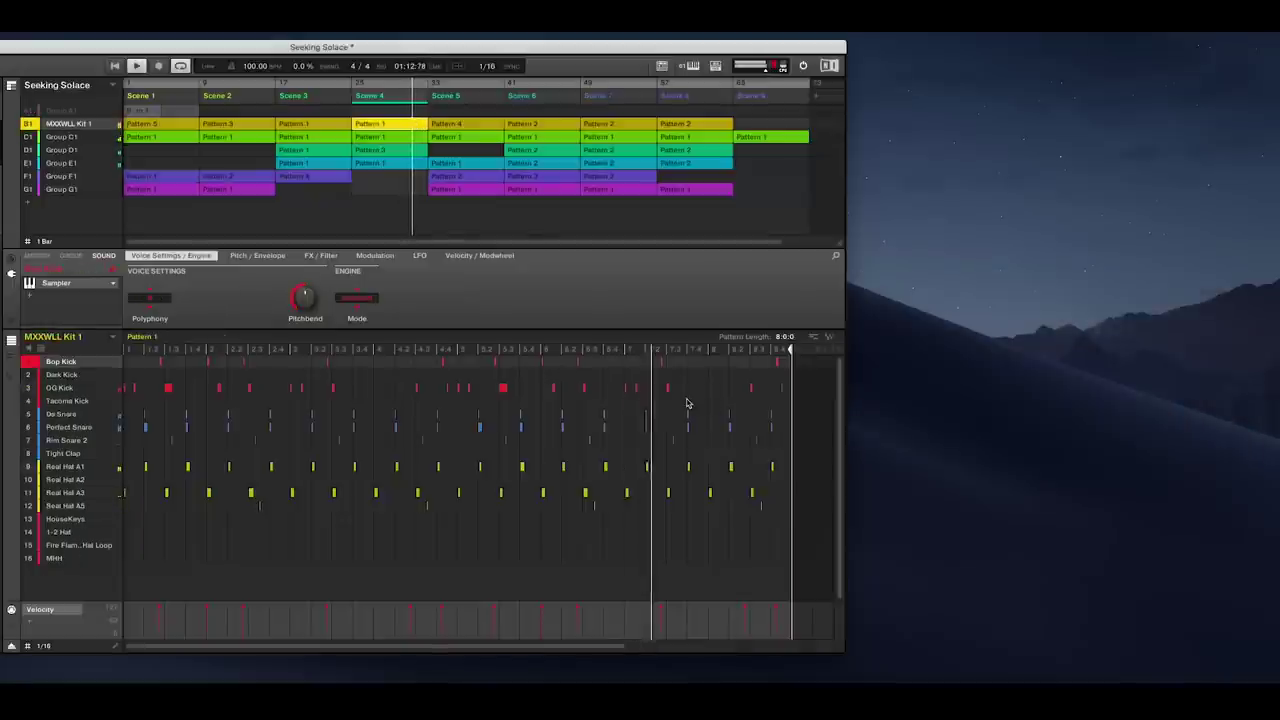
left_click(458, 187)
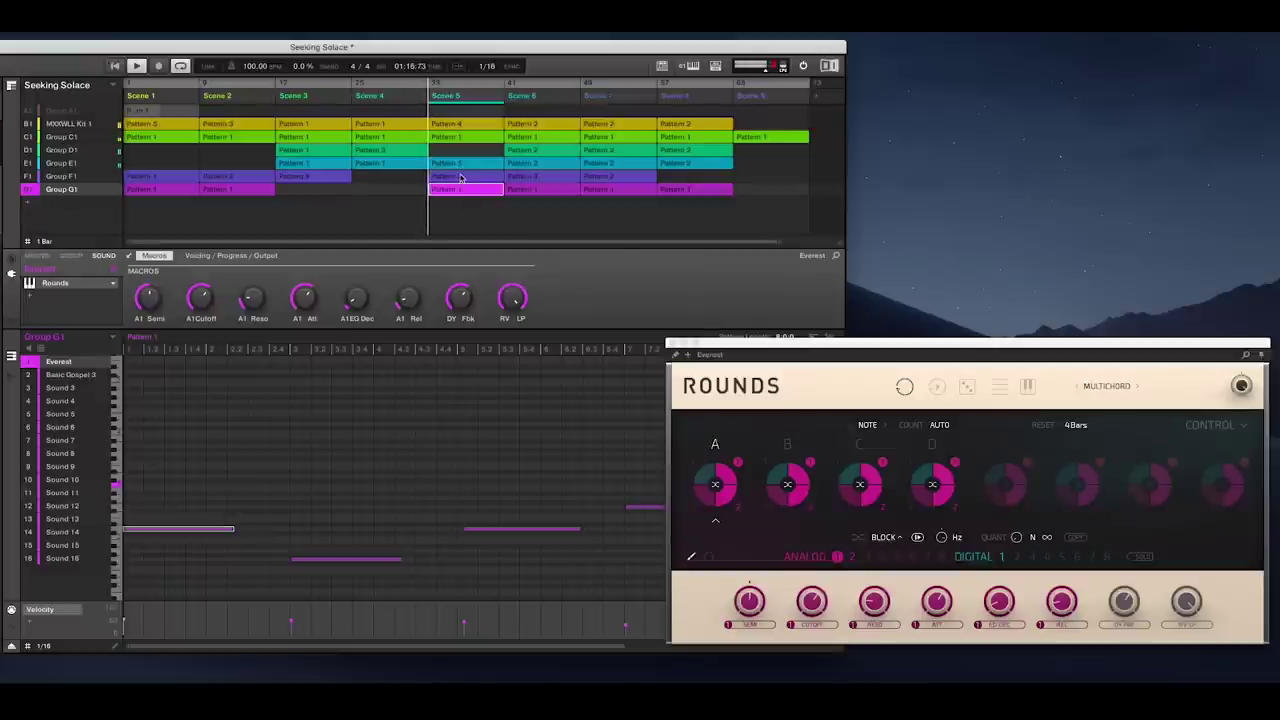
left_click(460, 177)
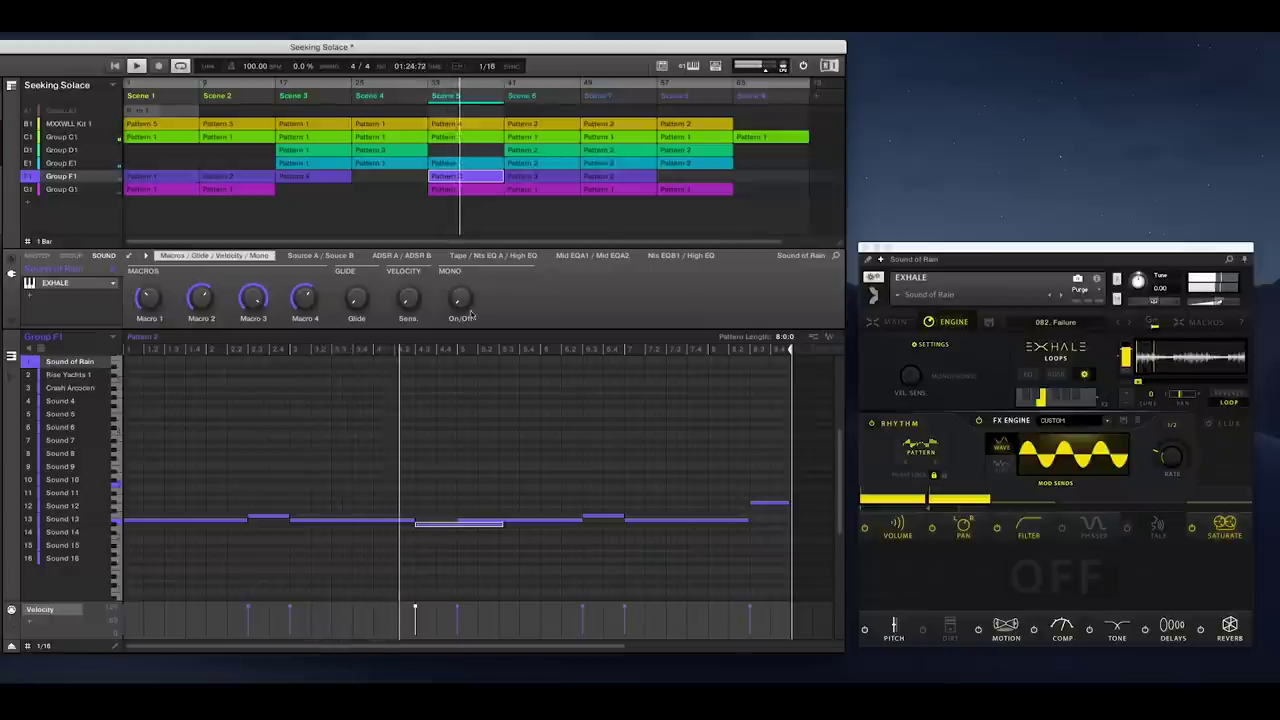
left_click(465, 162)
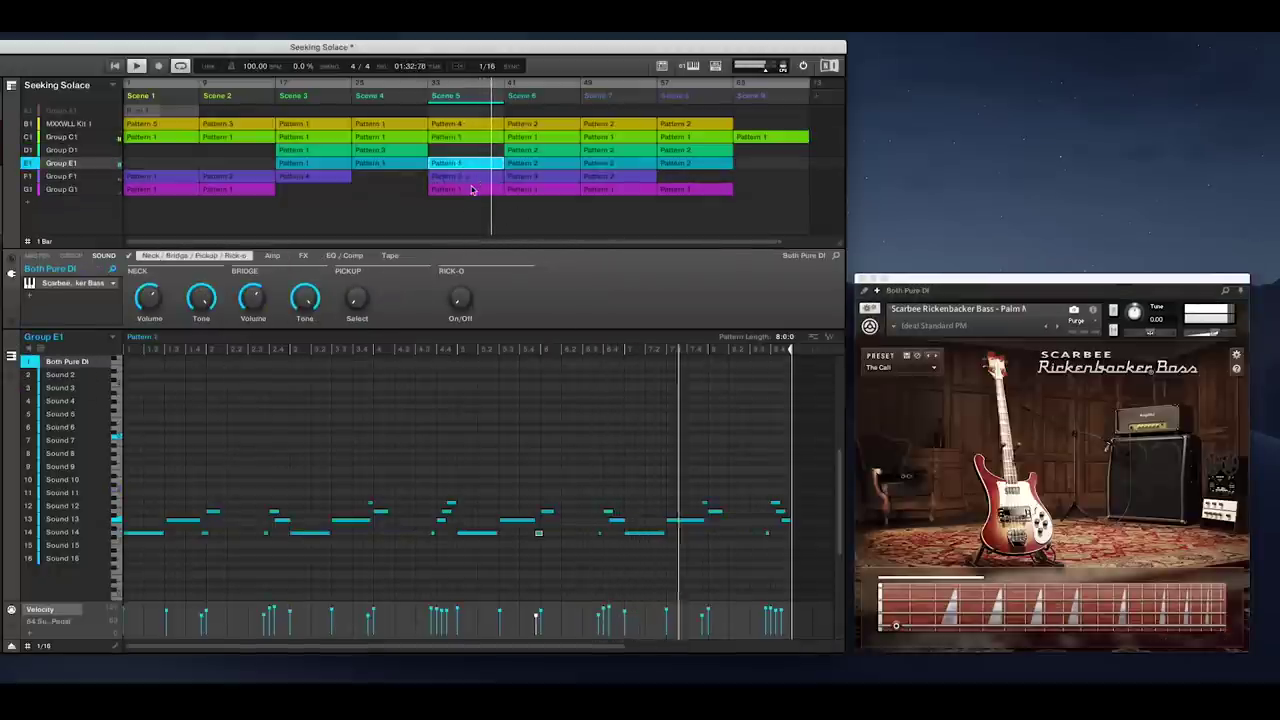
left_click(472, 190)
left_click(465, 123)
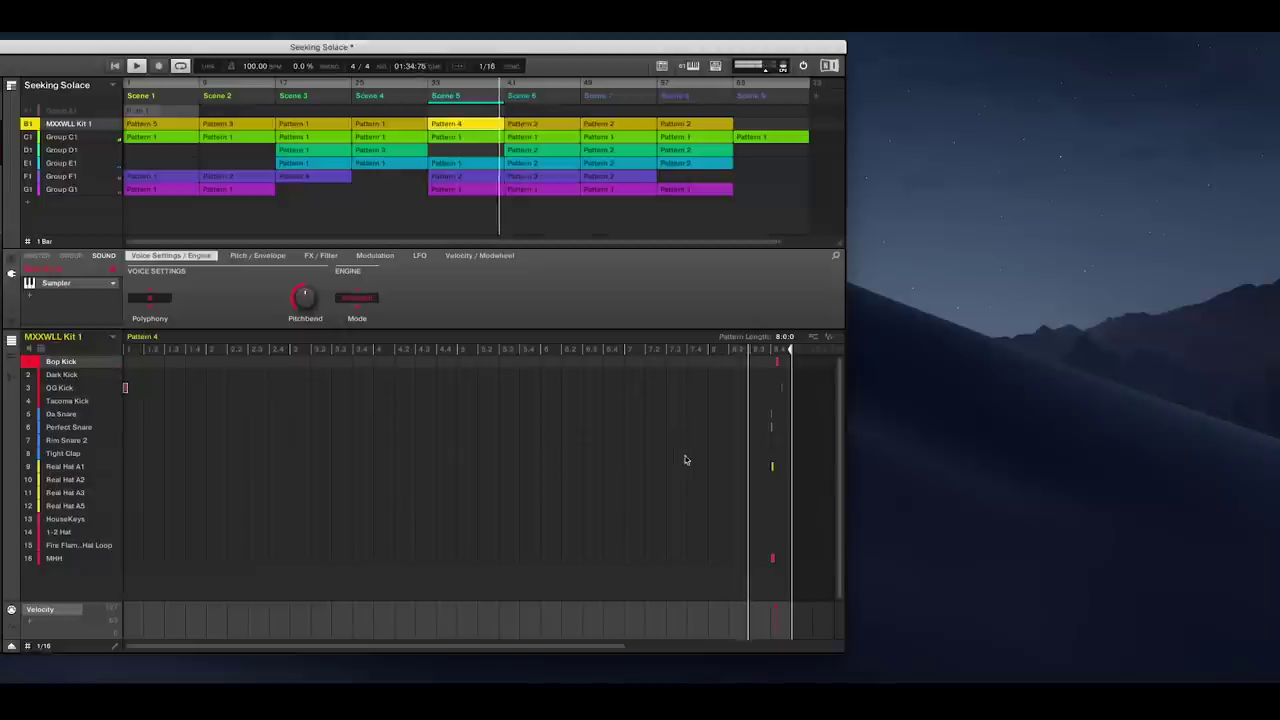
Review Scene 6 parts of Groups E1, C1 and D1, including D1's Atmospheric and Bamboo Hollow sounds.
left_click(530, 165)
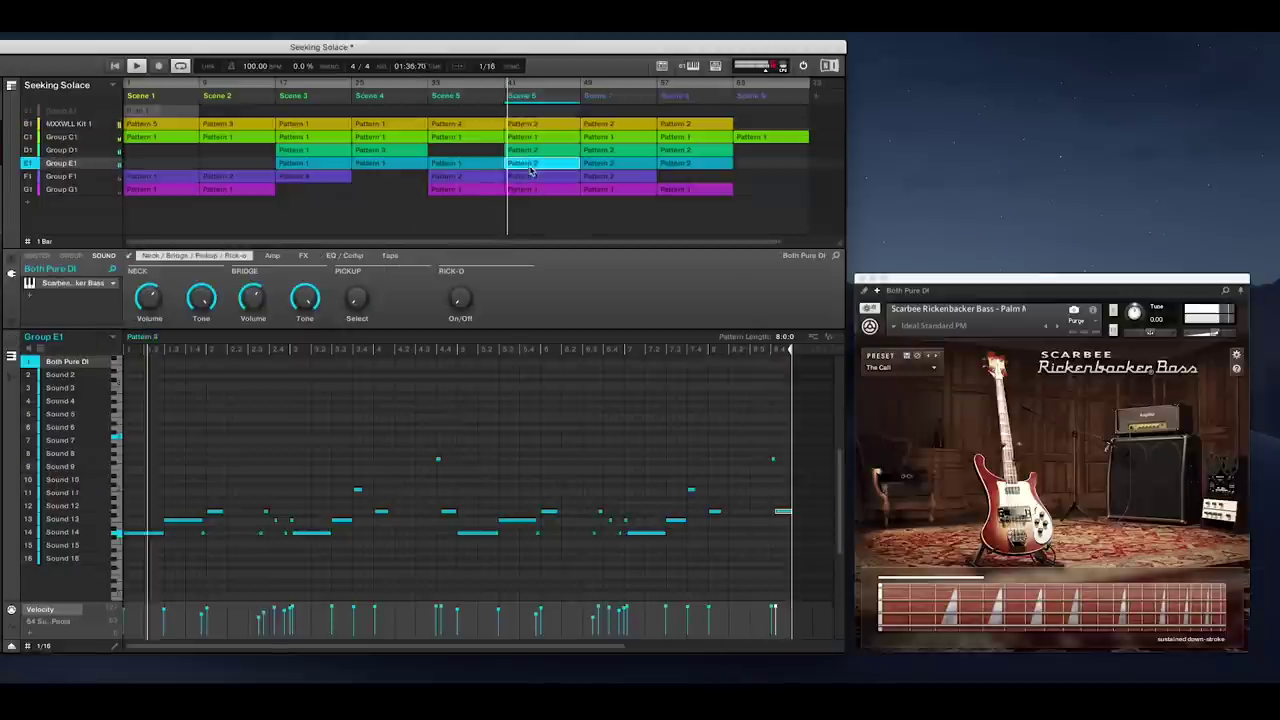
left_click(525, 150)
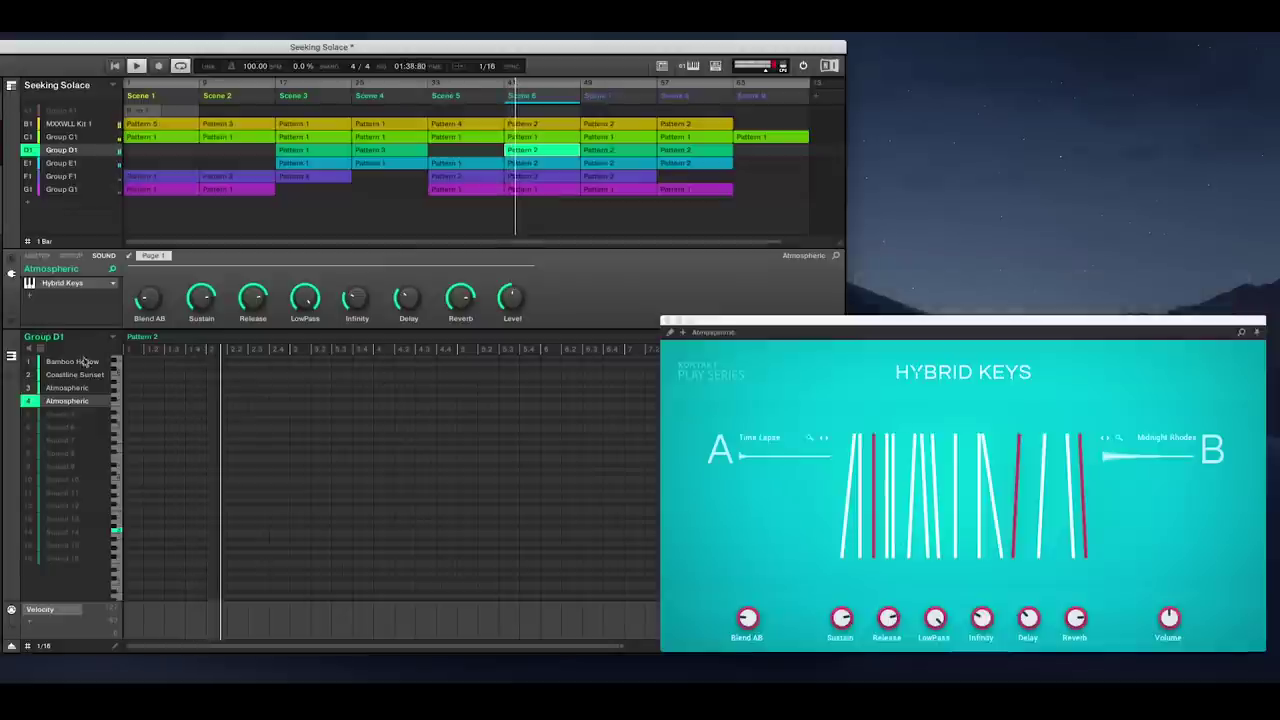
left_click(67, 387)
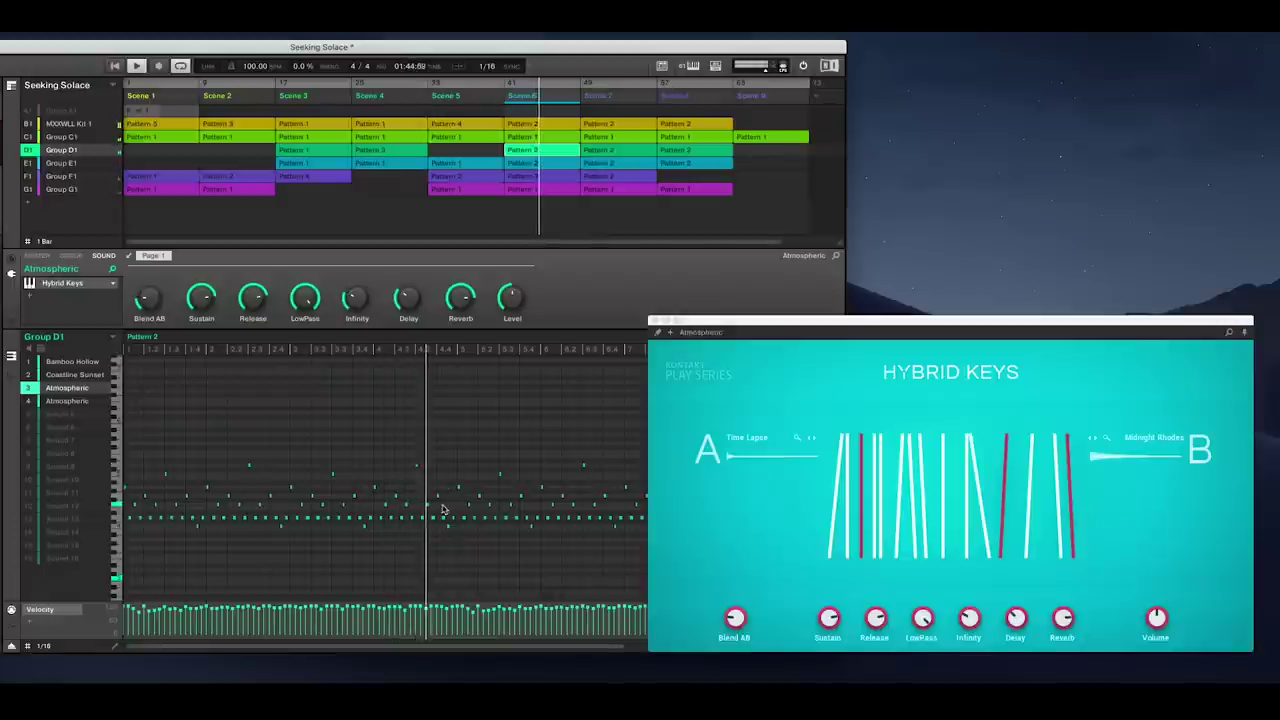
left_click(557, 163)
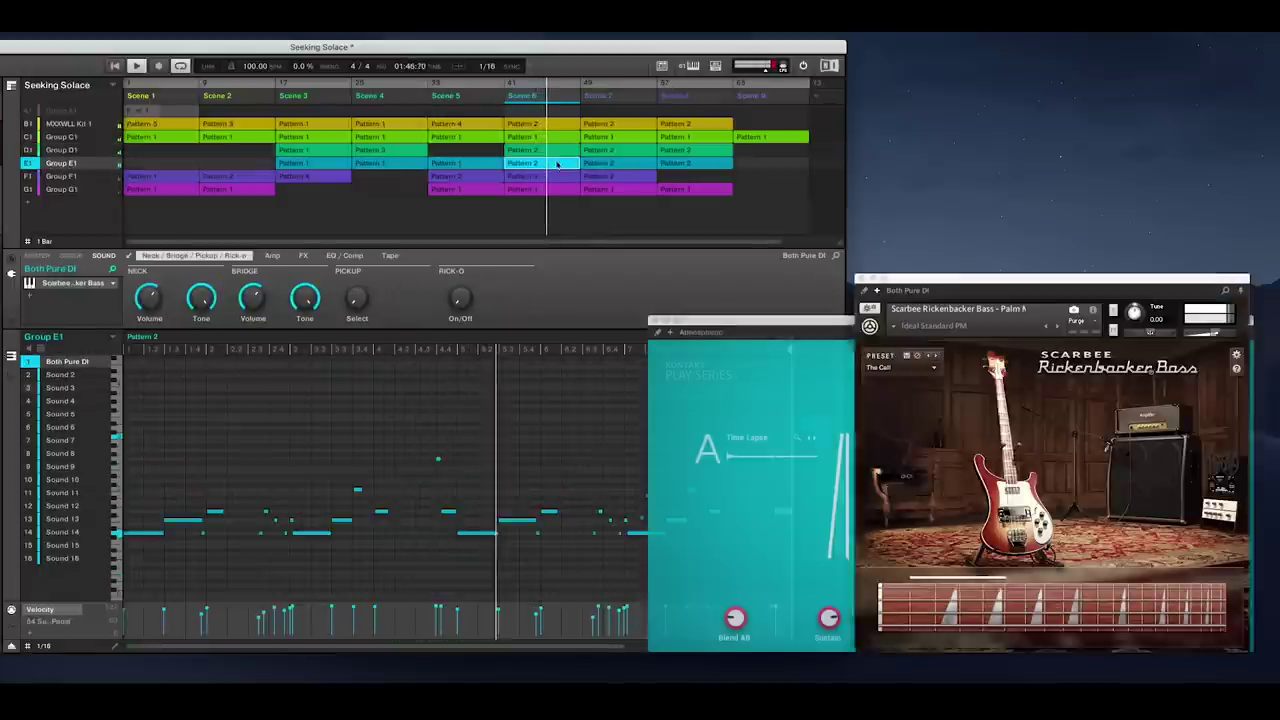
left_click(551, 136)
left_click(545, 150)
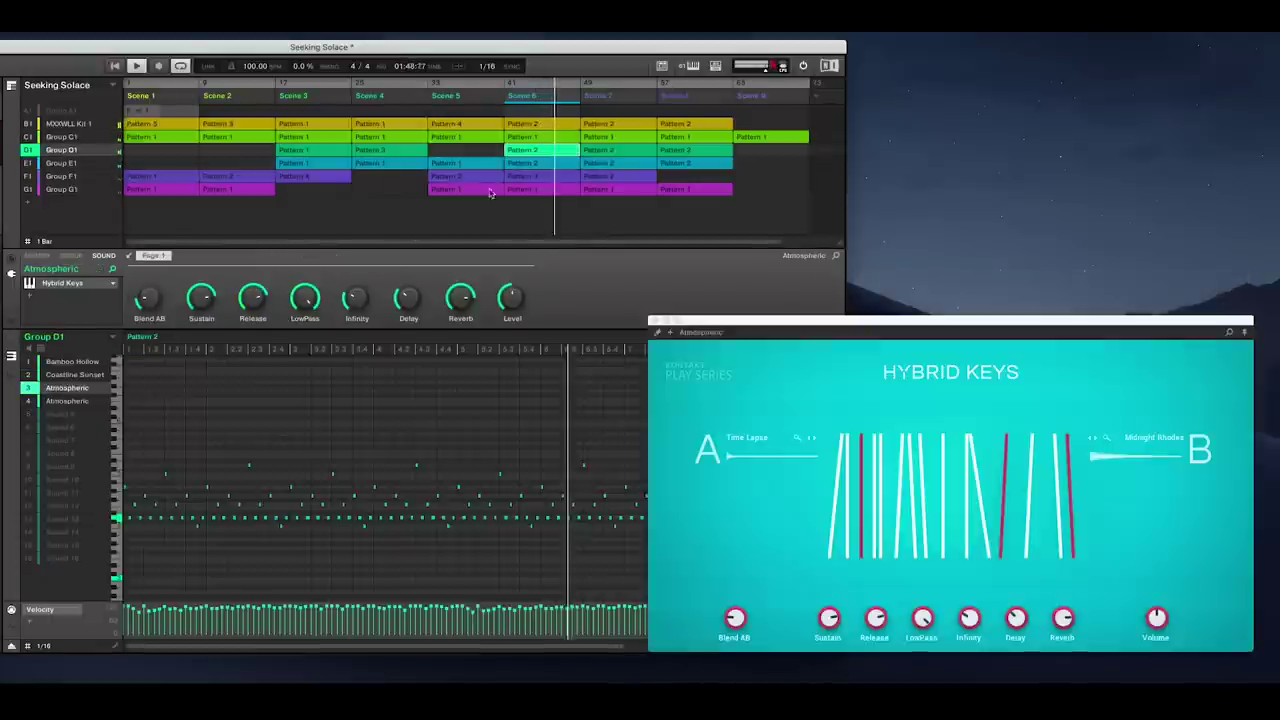
left_click(72, 361)
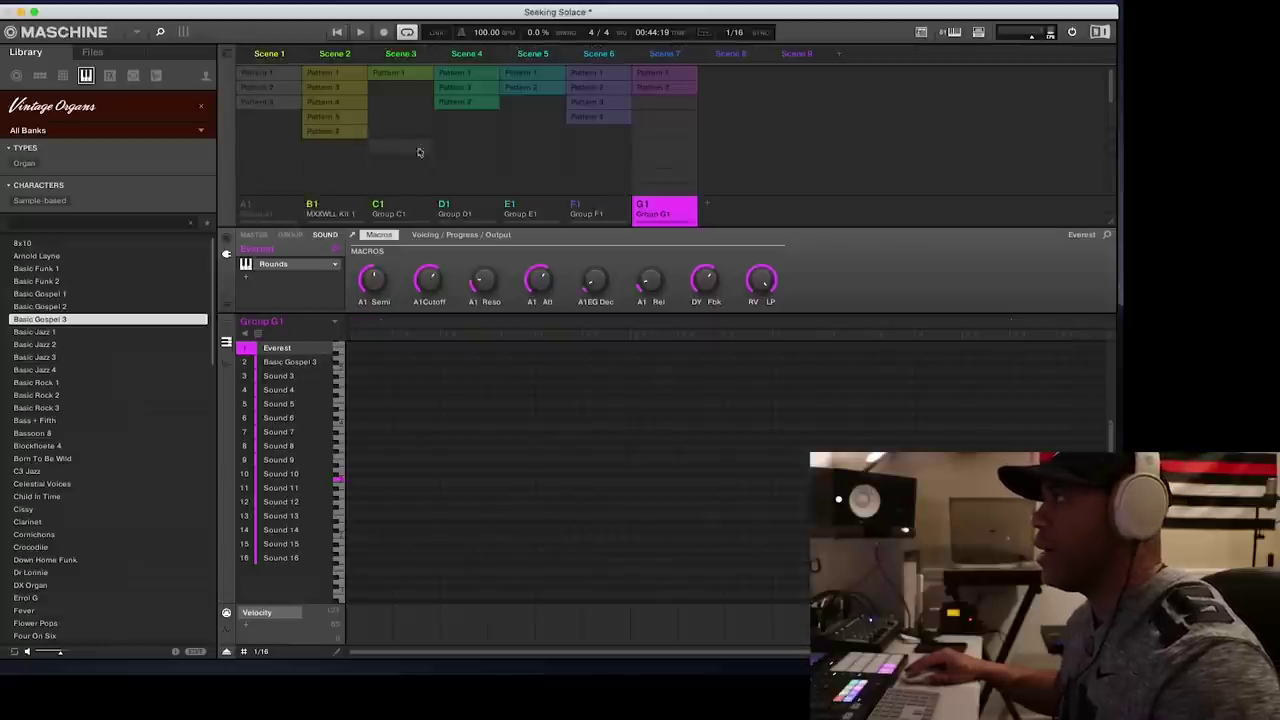
Switch between Song and Ideas views twice, then select Scene 1 and MXXWLL Kit 1's Pattern 5.
left_click(227, 56)
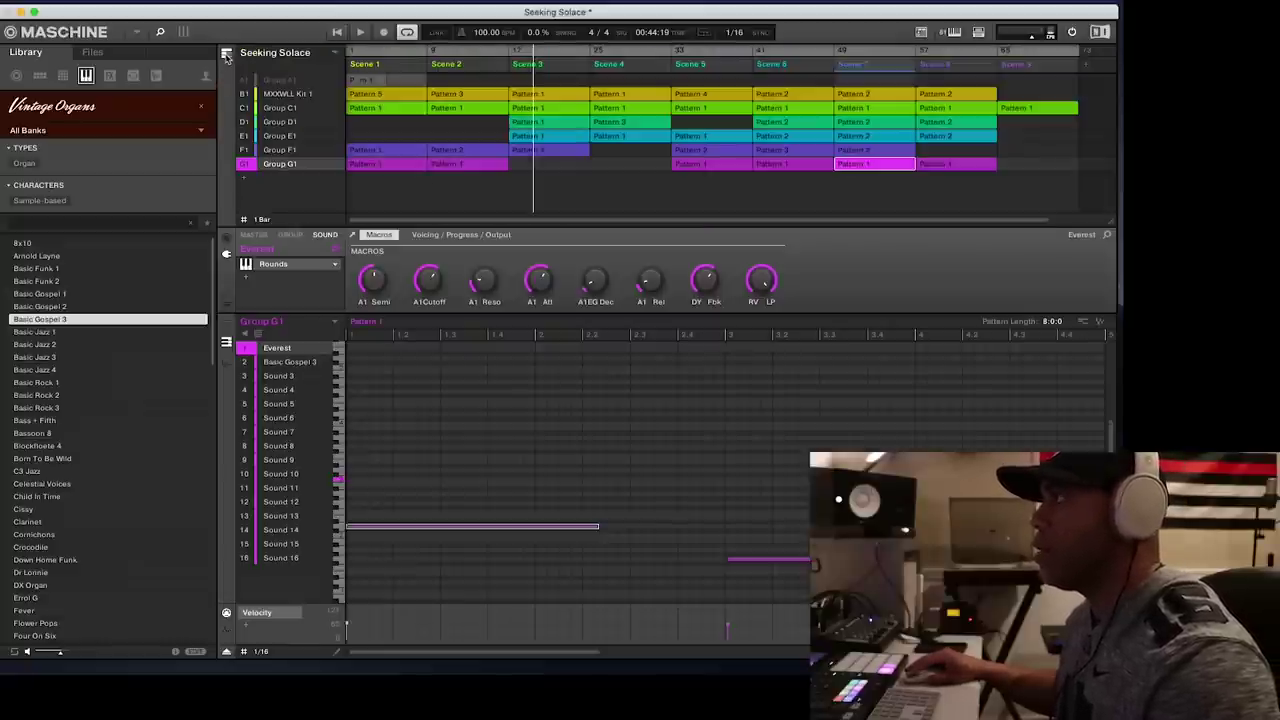
left_click(227, 56)
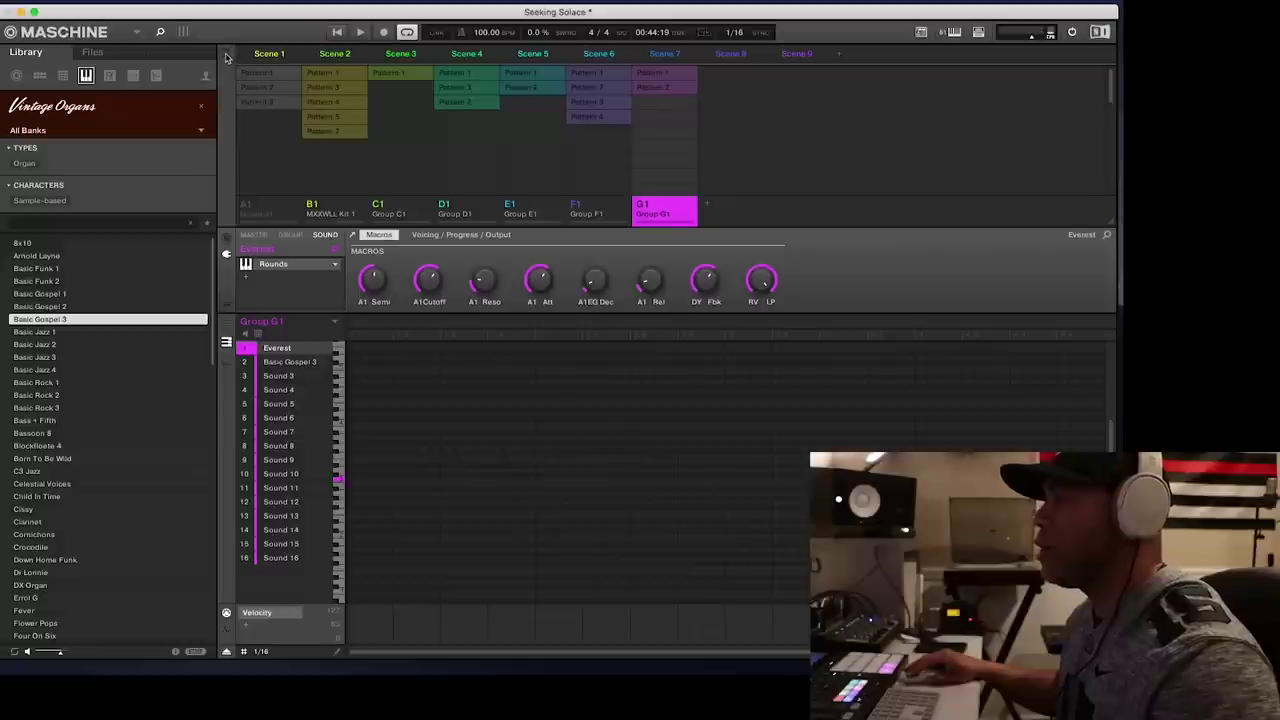
left_click(227, 56)
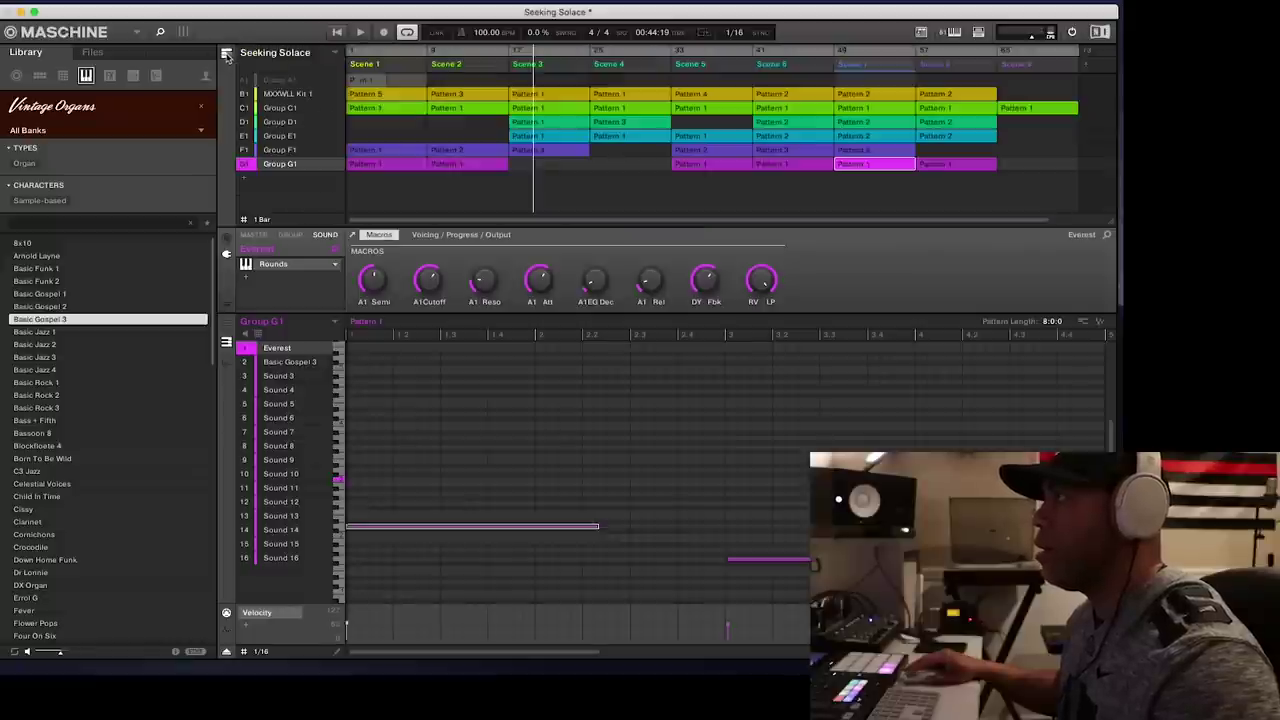
left_click(228, 56)
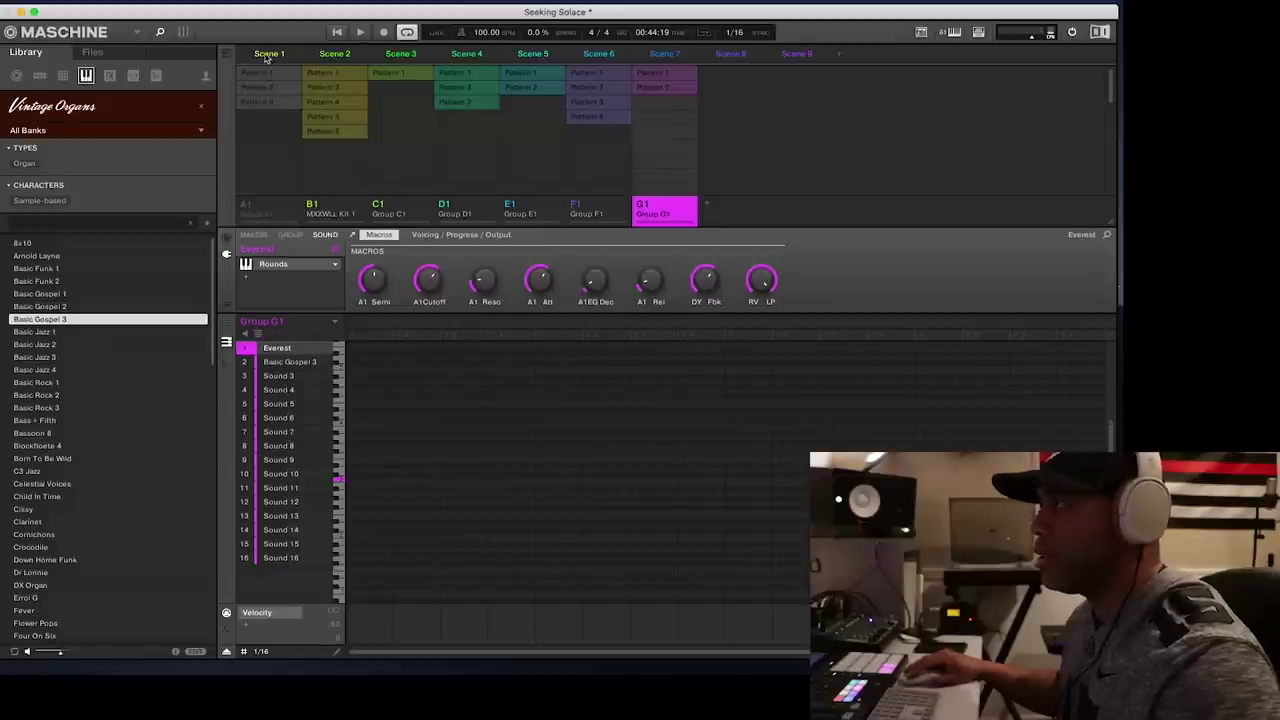
left_click(262, 55)
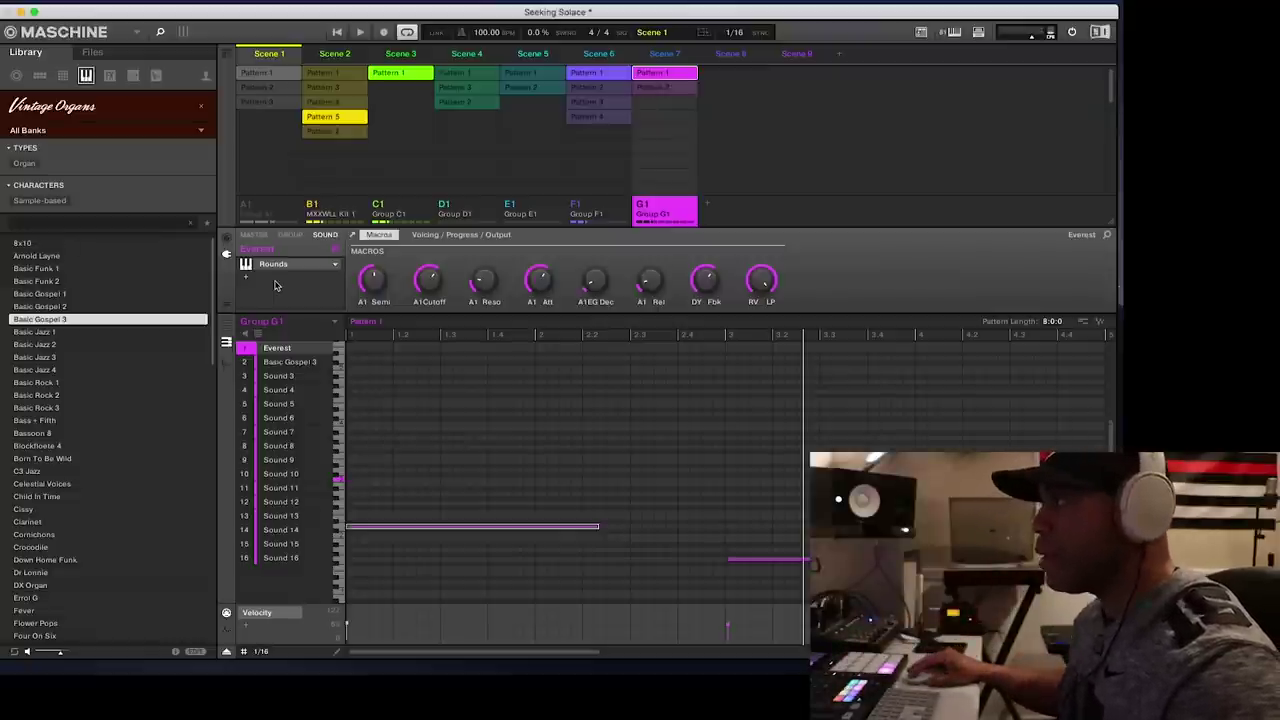
left_click(330, 208)
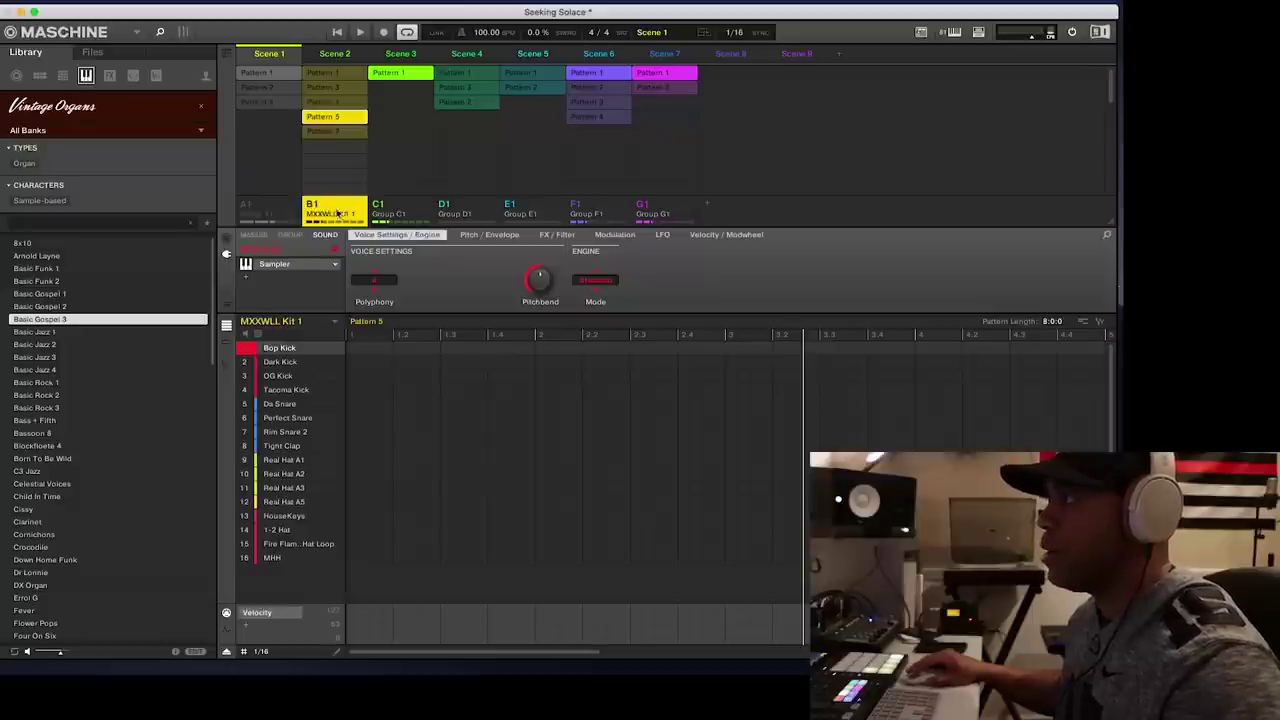
Delete the unused Group A1.
left_click(264, 208)
right_click(268, 207)
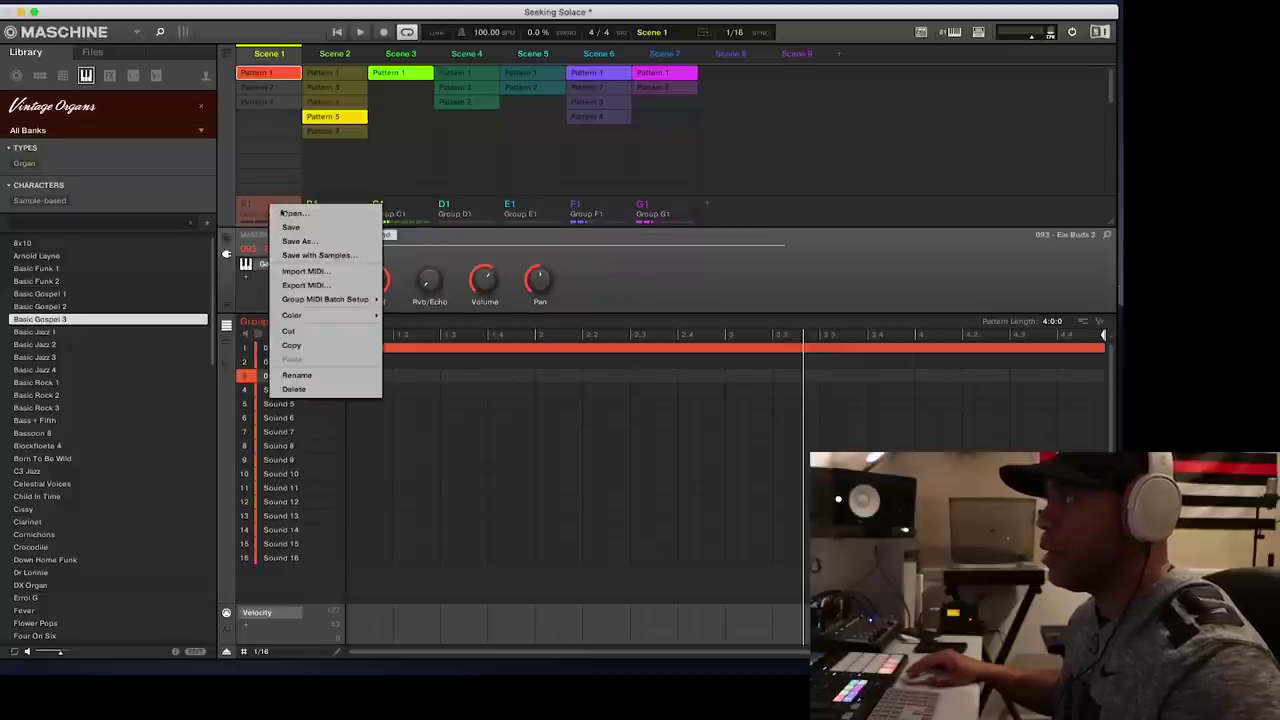
left_click(316, 390)
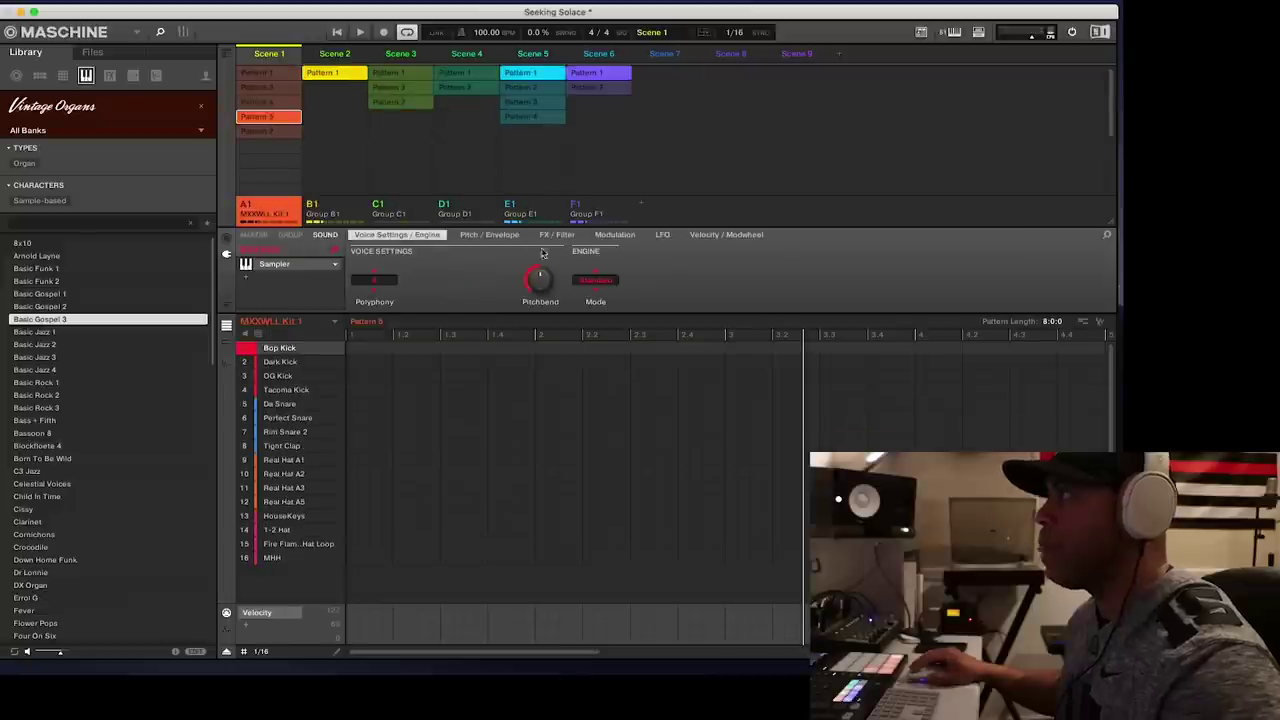
Check MXXWLL Kit 1 and Group B1's Weeknd sample, then add a new empty Group G1.
left_click(279, 209)
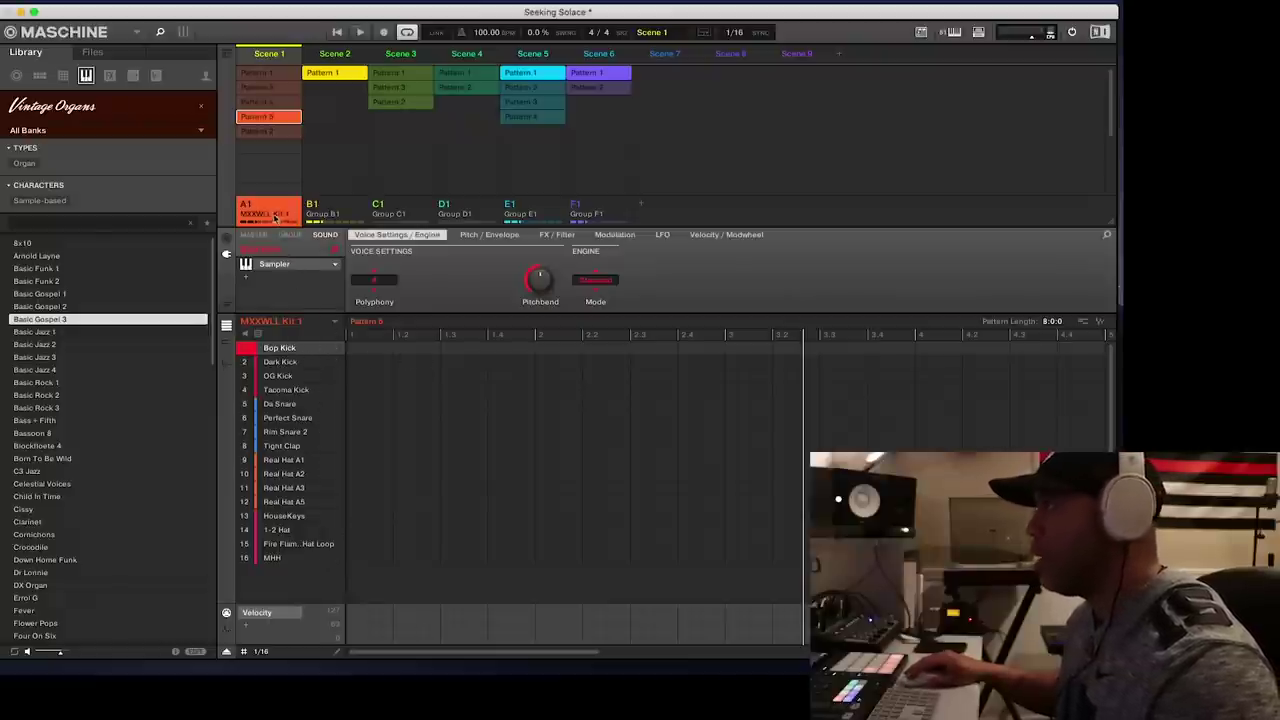
left_click(340, 214)
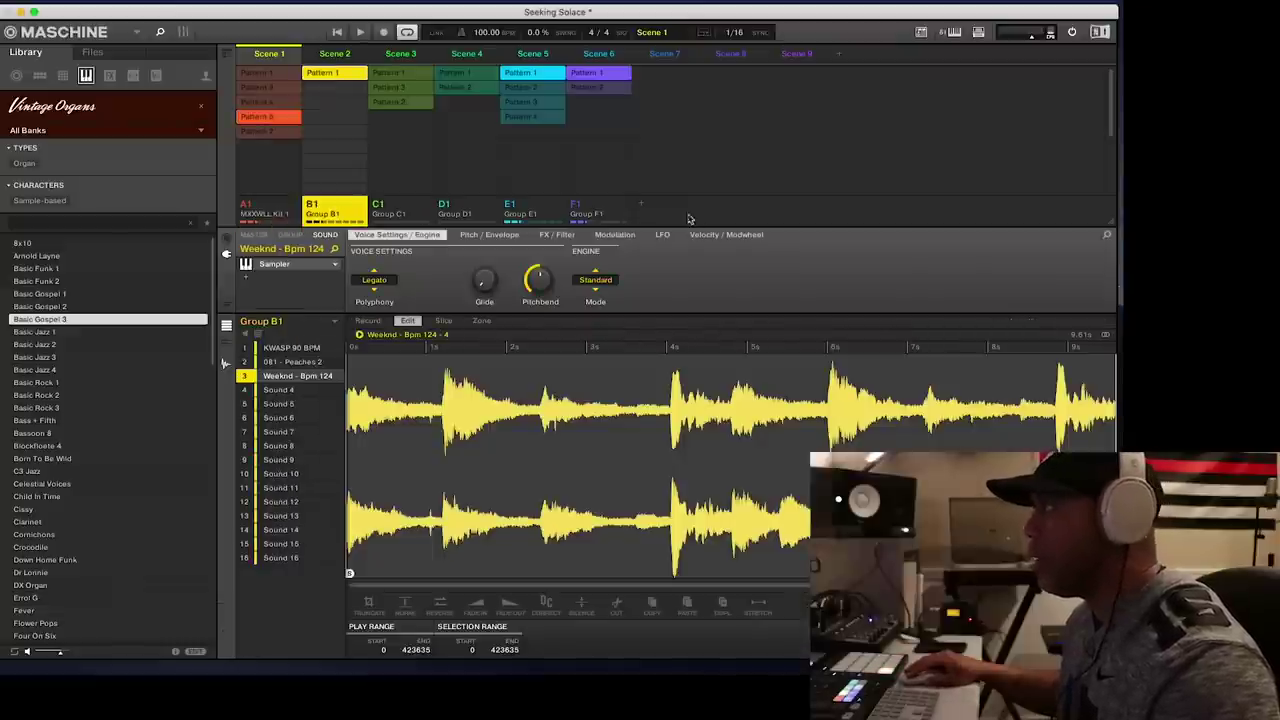
left_click(642, 204)
right_click(664, 204)
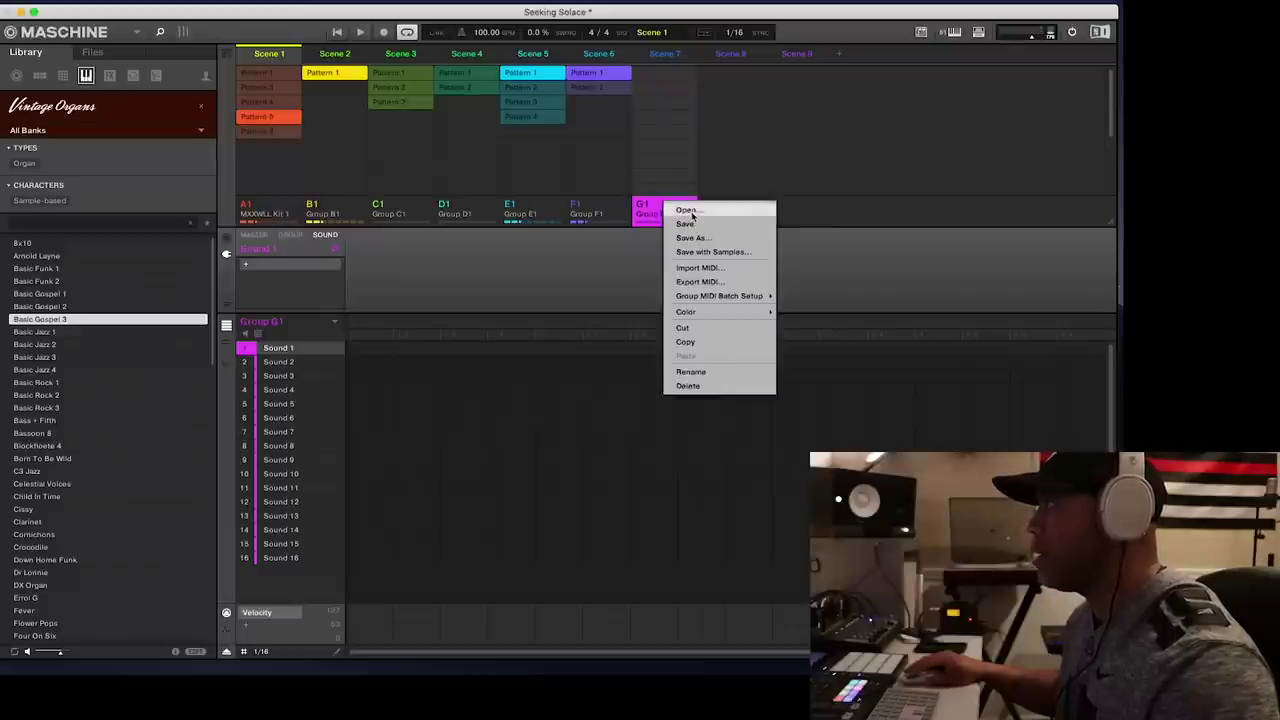
Load DTN Vol 7 - 1.mxgrp into the new group and move it into slot B1.
left_click(686, 210)
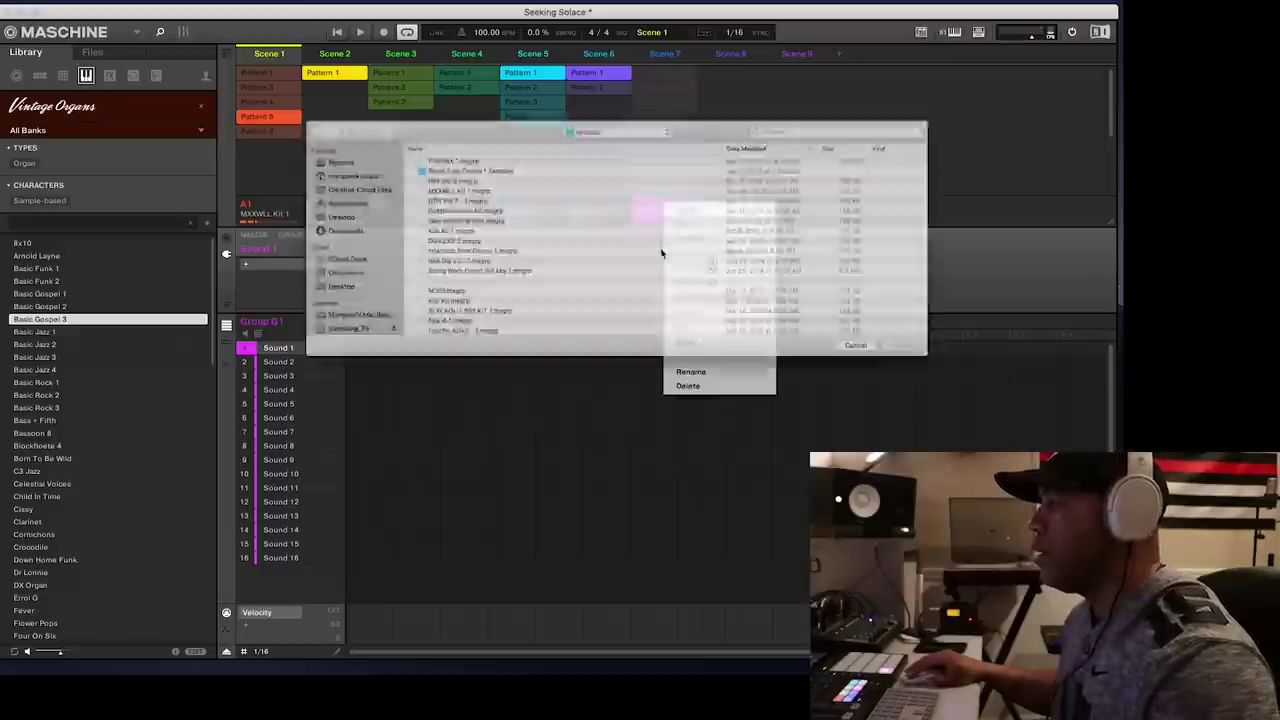
left_click(408, 209)
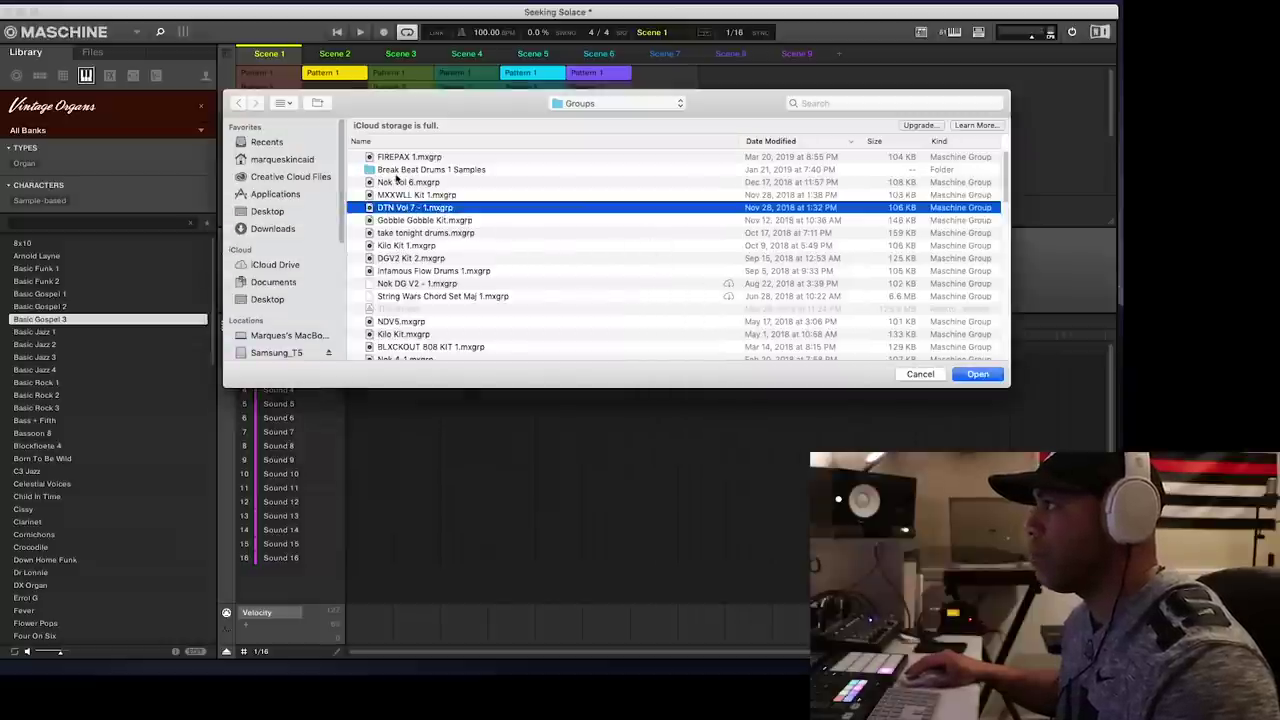
key("Return")
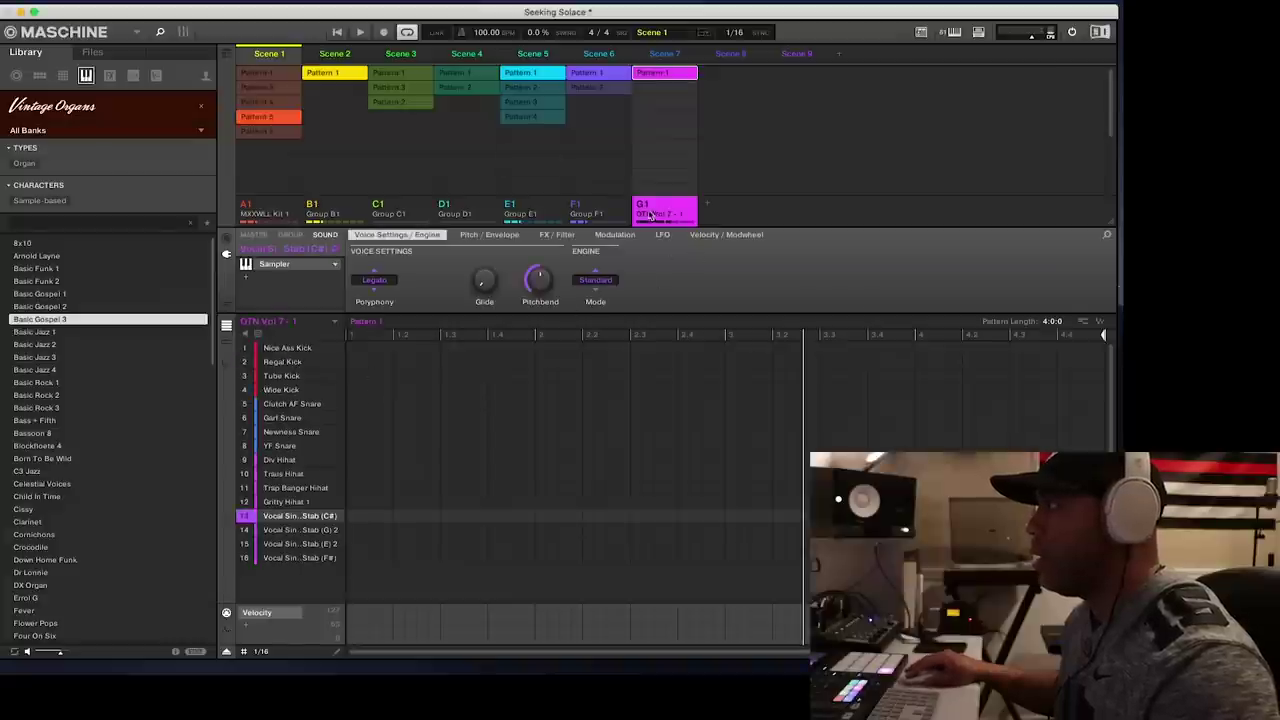
left_click_drag(657, 208, 318, 208)
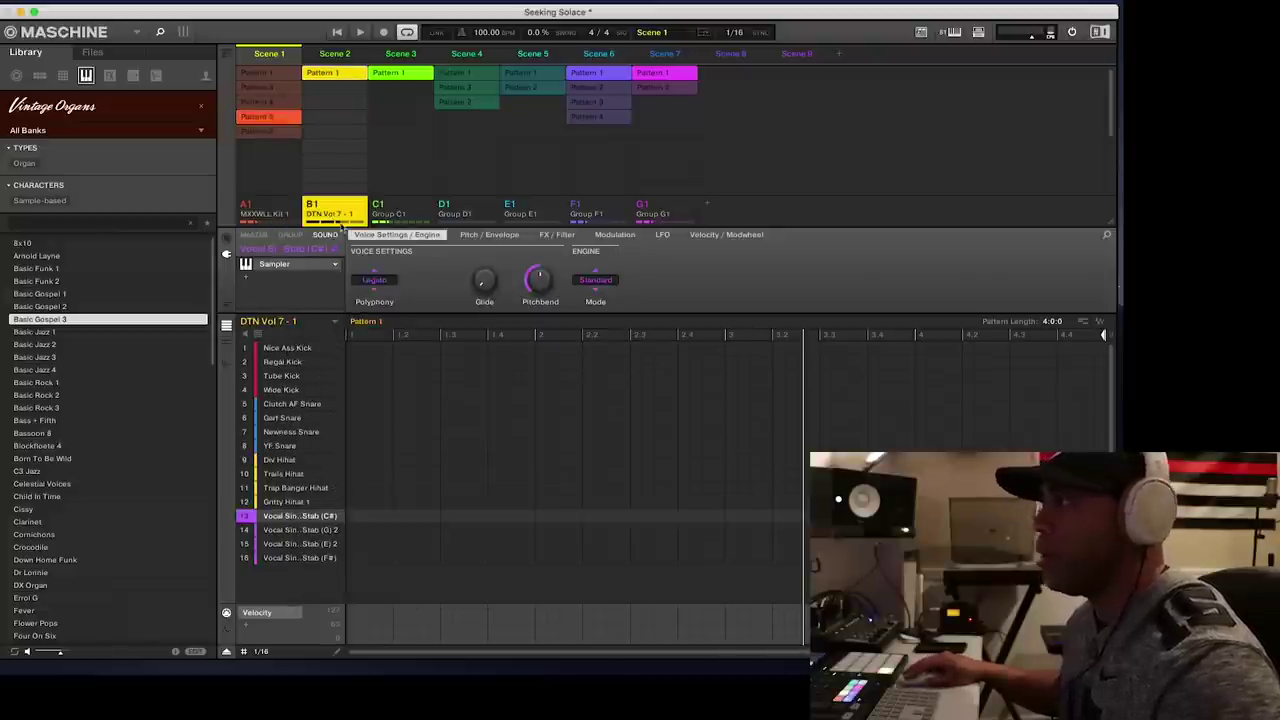
Paste Regal Kick onto MXXWLL Kit 1's pad 15, then revert to keep the Fire Flam. Hat Loop.
left_click(285, 361)
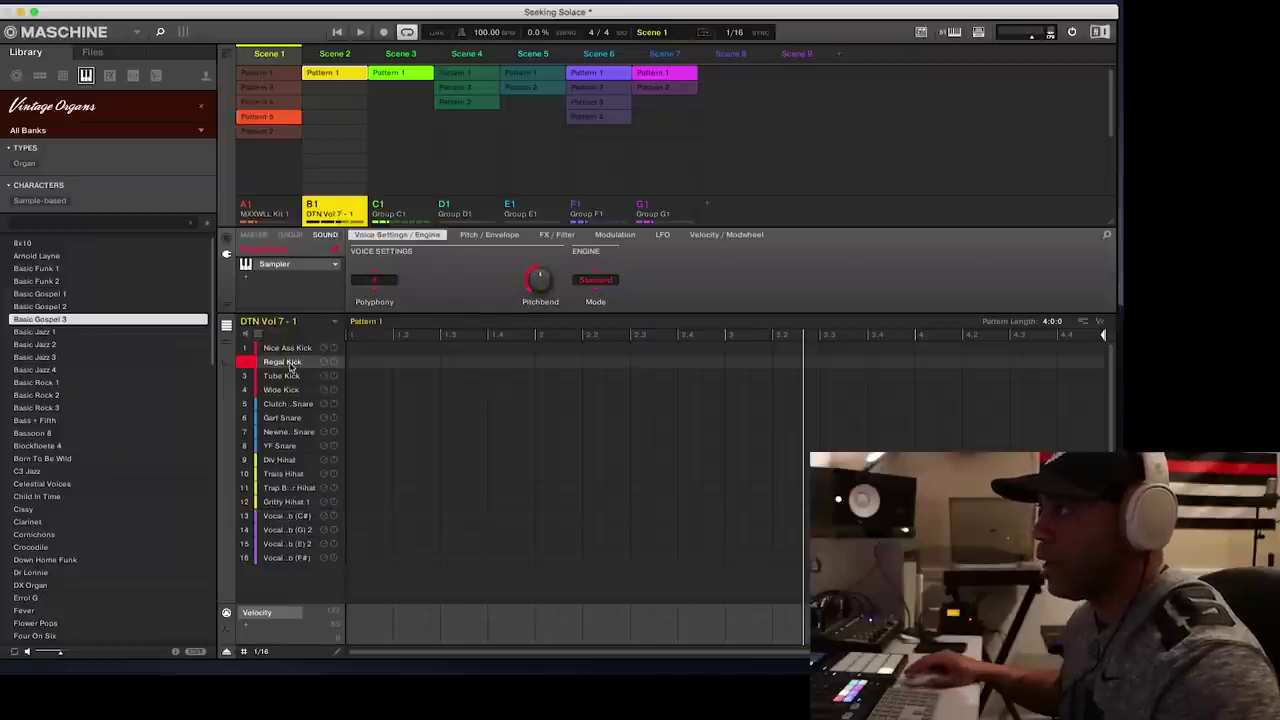
right_click(292, 366)
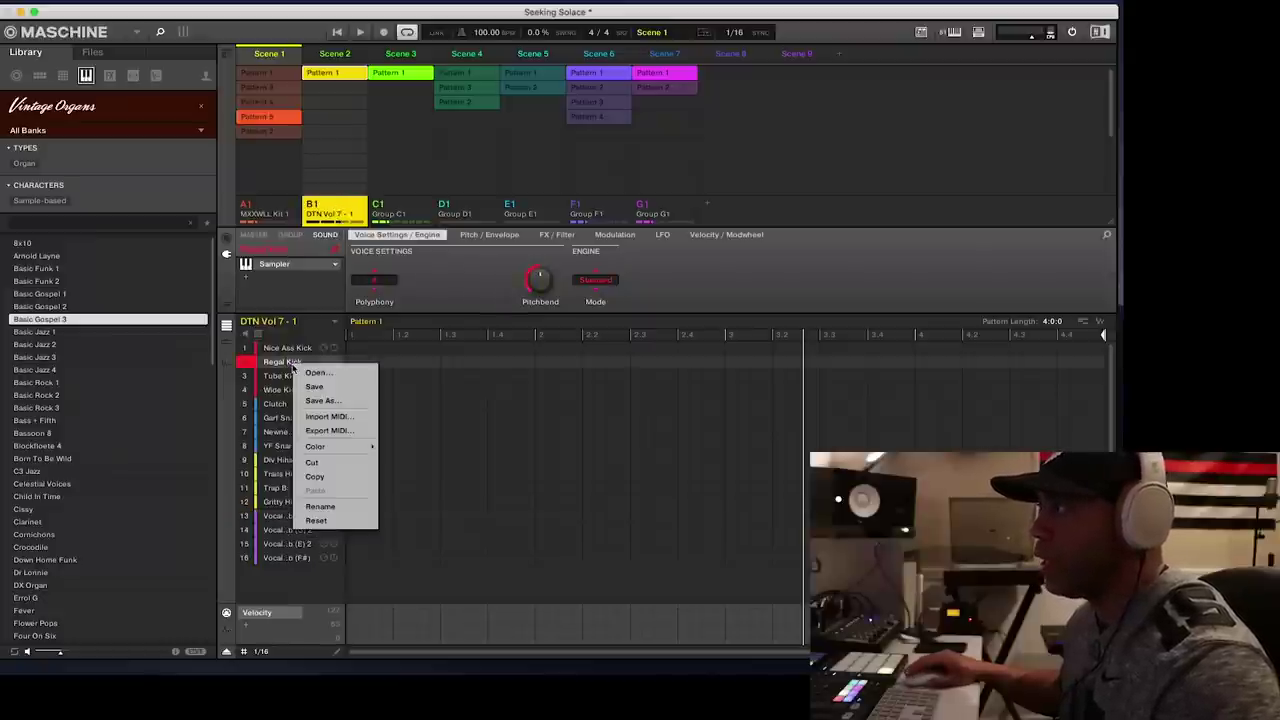
left_click(321, 469)
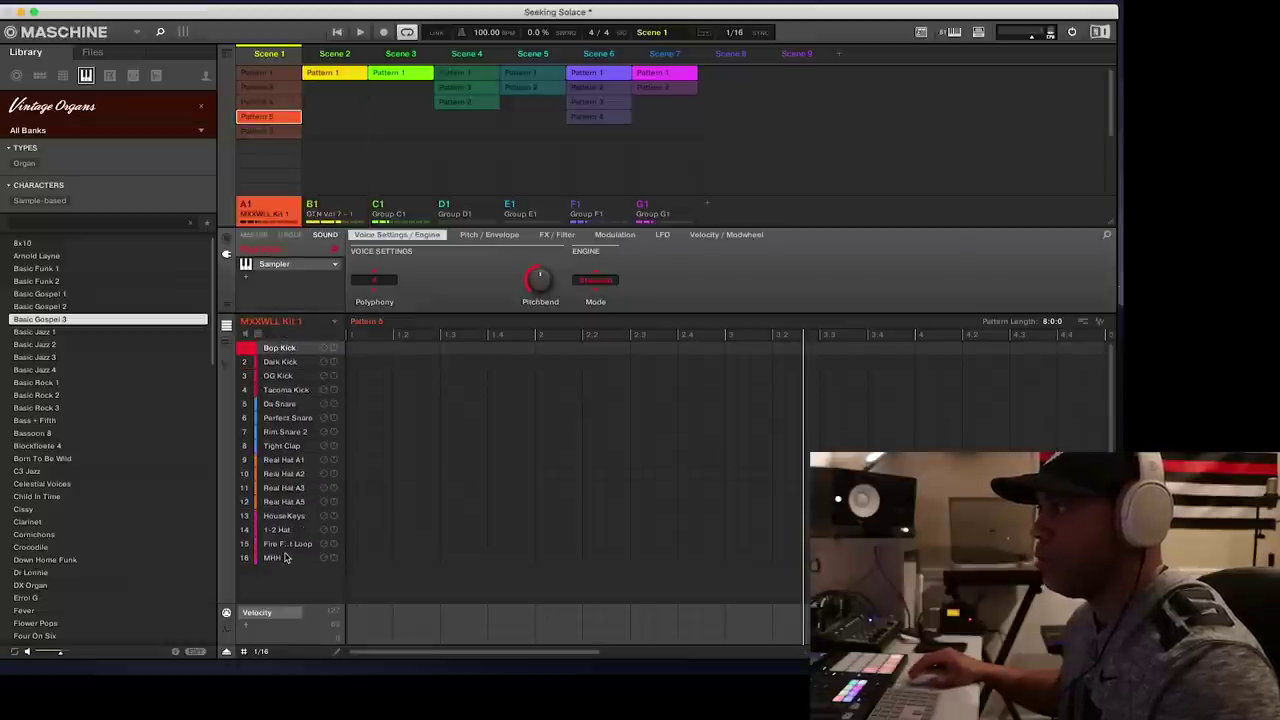
right_click(286, 549)
left_click(318, 488)
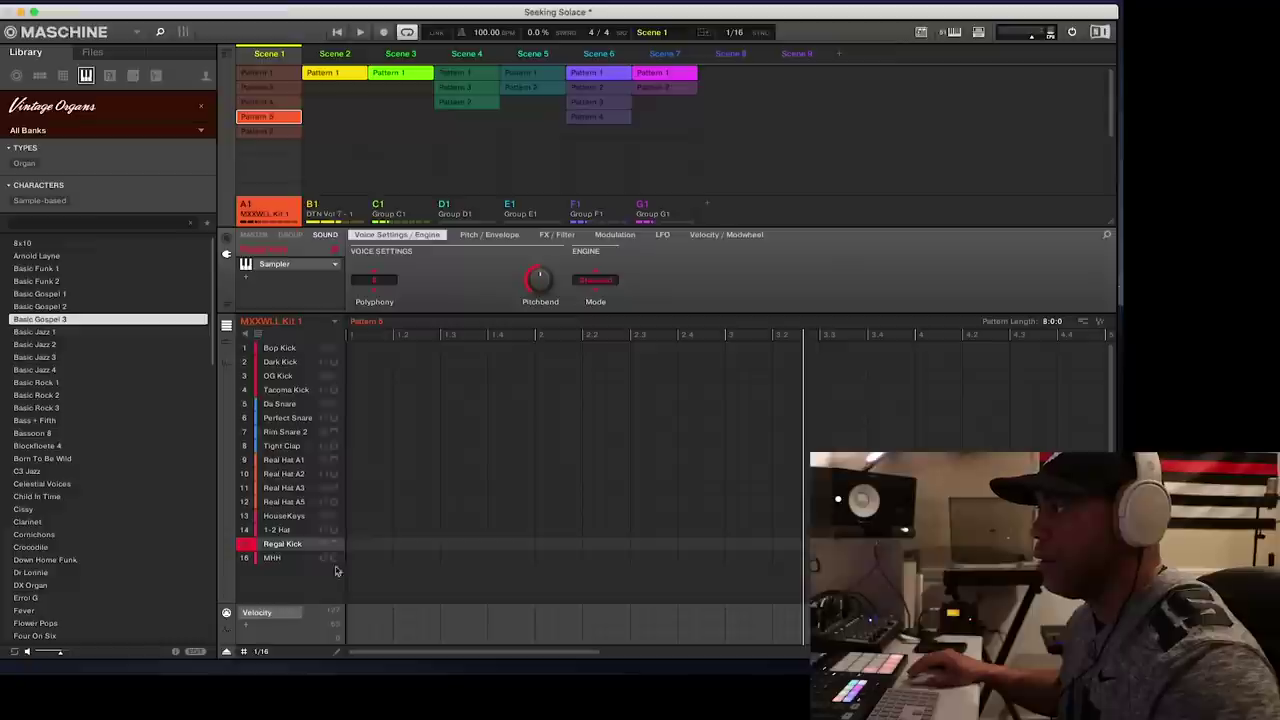
right_click(282, 548)
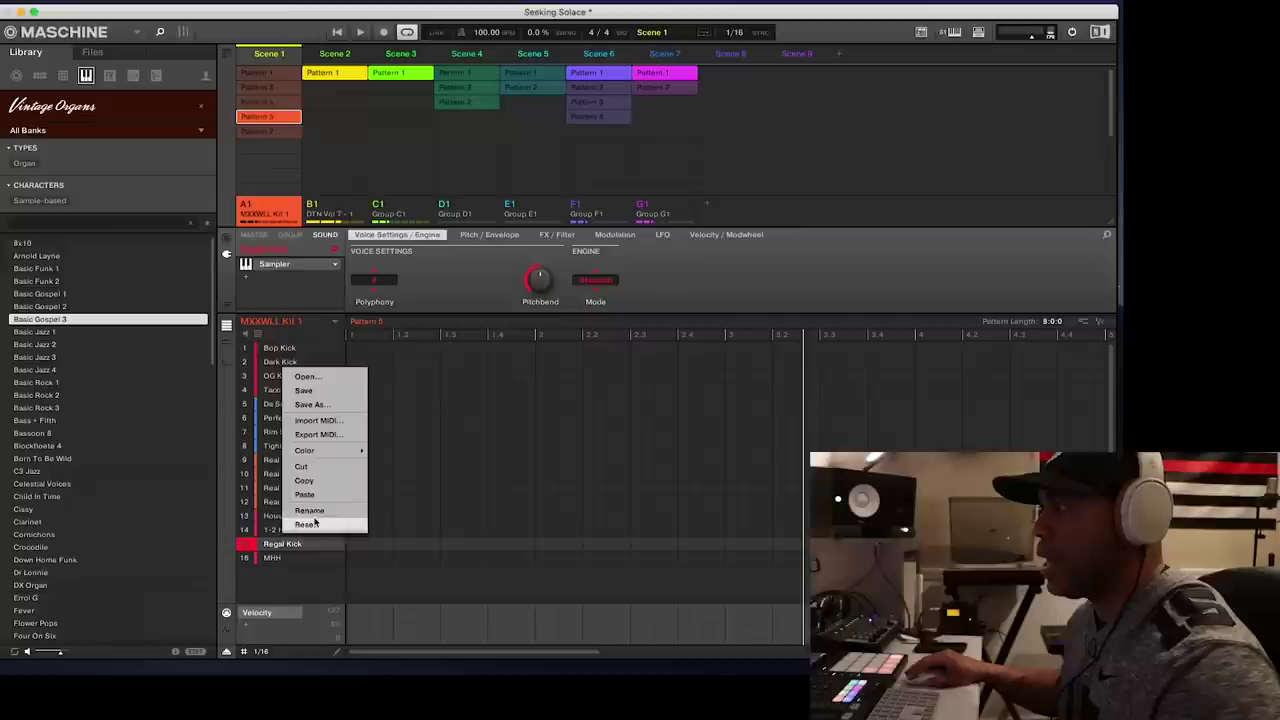
left_click(299, 549)
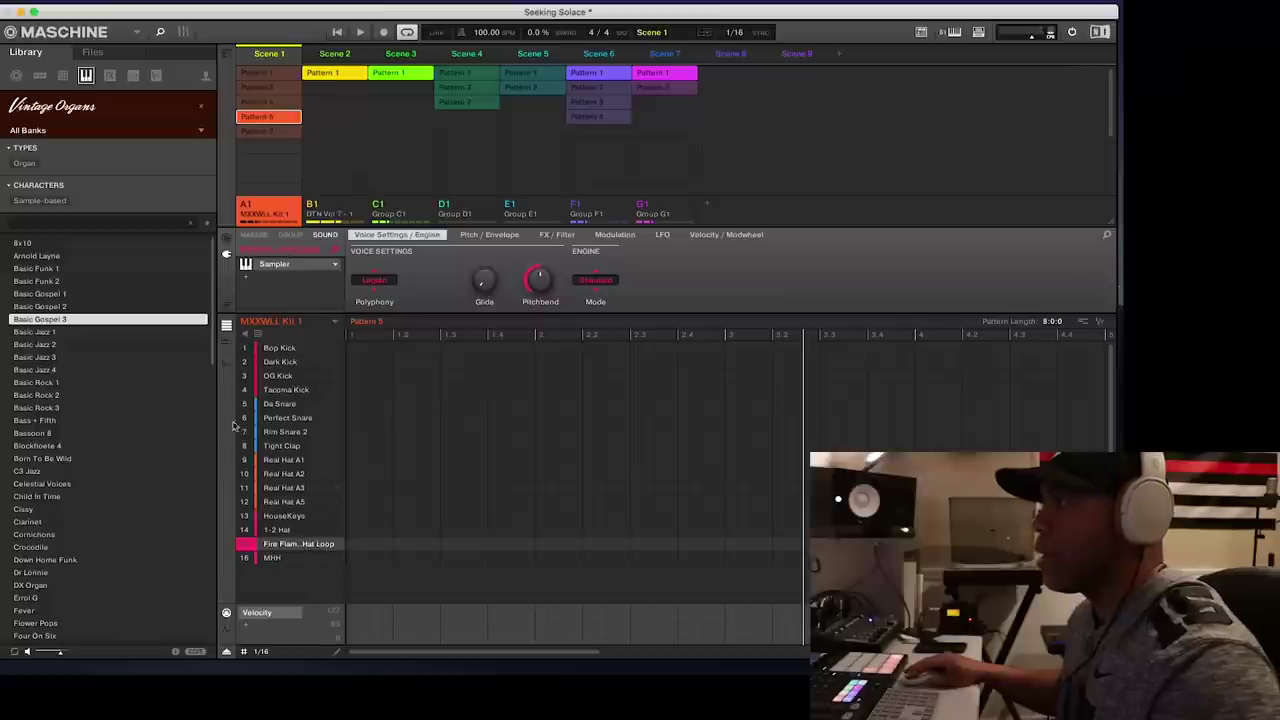
left_click(285, 362)
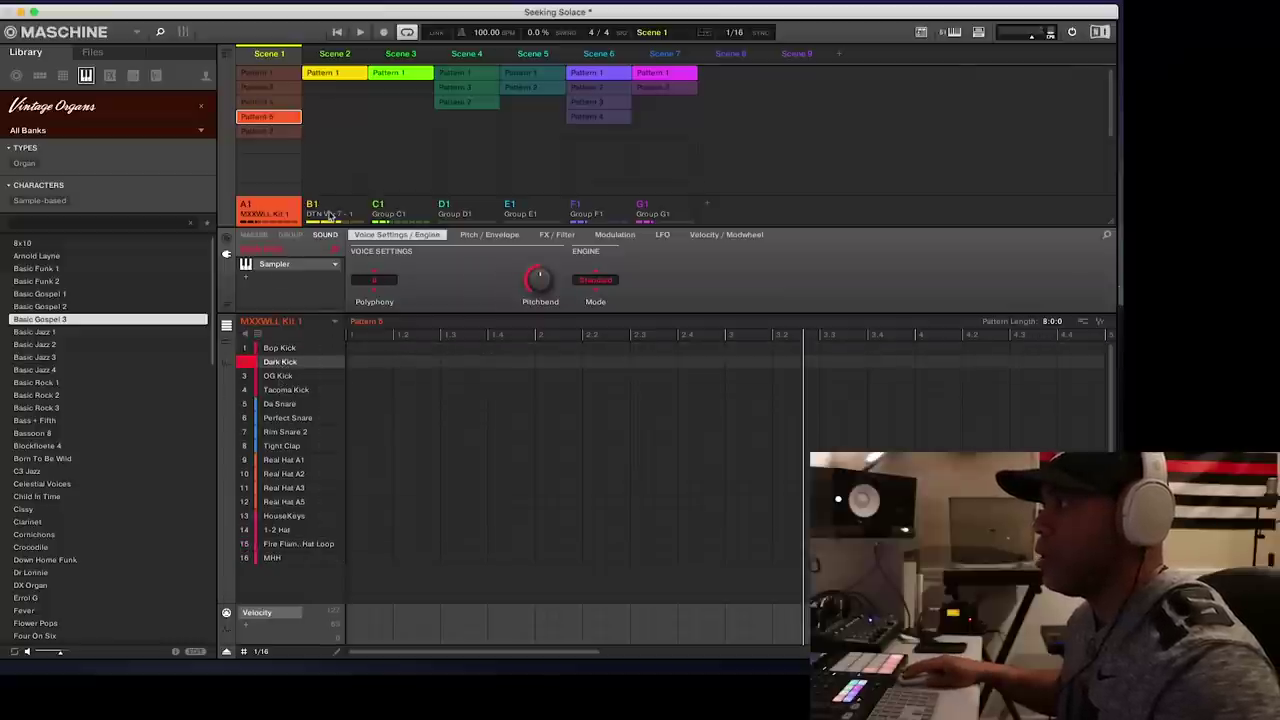
Audition Bop Kick, Da Snare, Perfect Snare, Tight Clap and the Real Hat A1–A5 sounds.
left_click(279, 348)
left_click(278, 406)
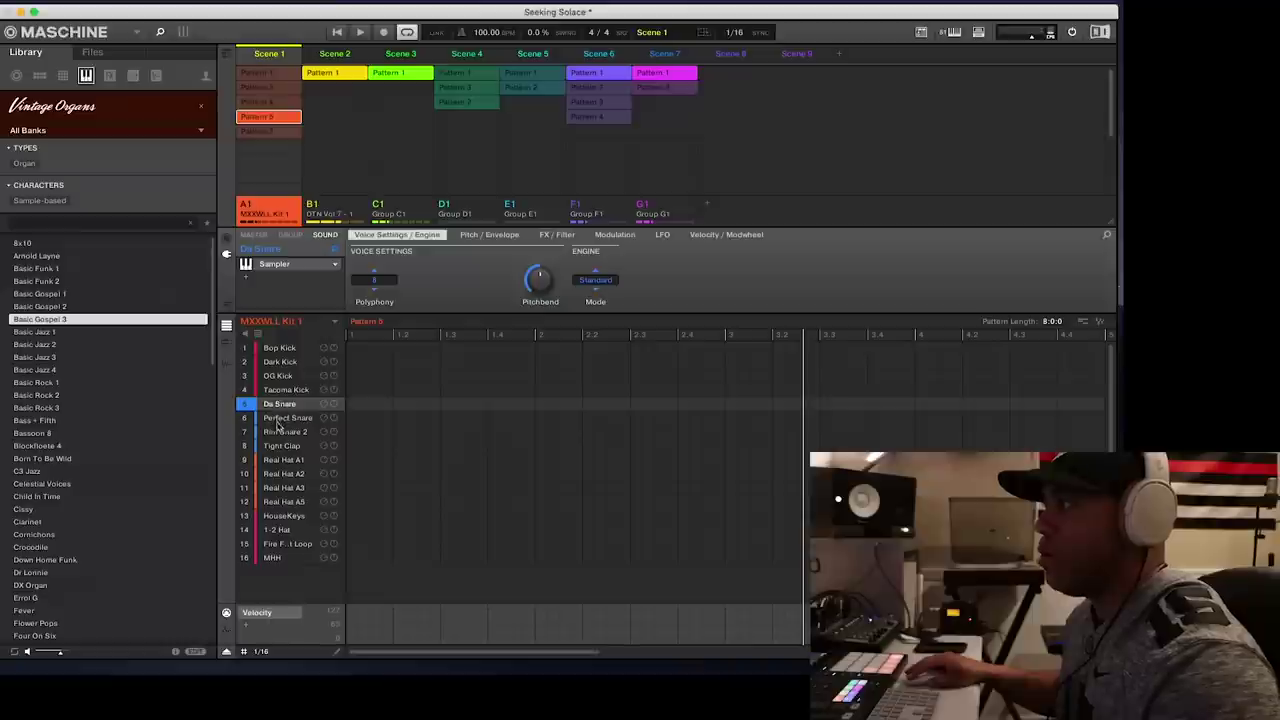
left_click(289, 418)
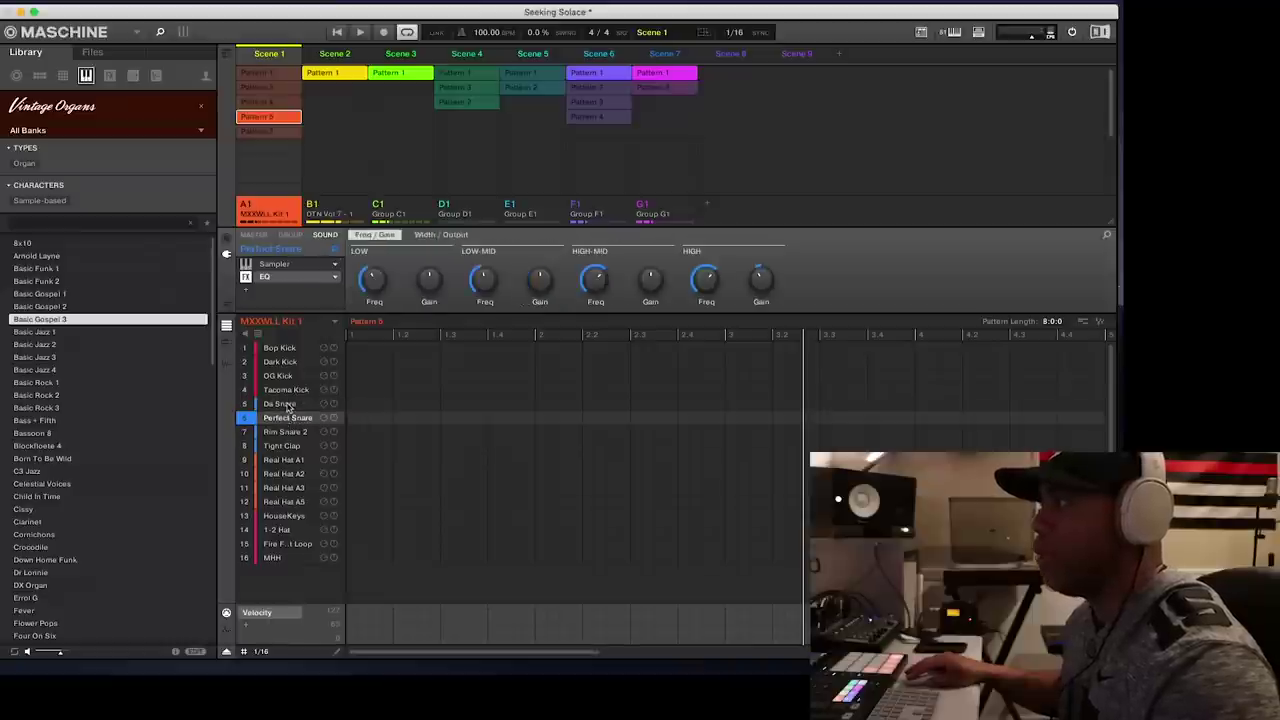
left_click(287, 404)
left_click(287, 419)
left_click(284, 446)
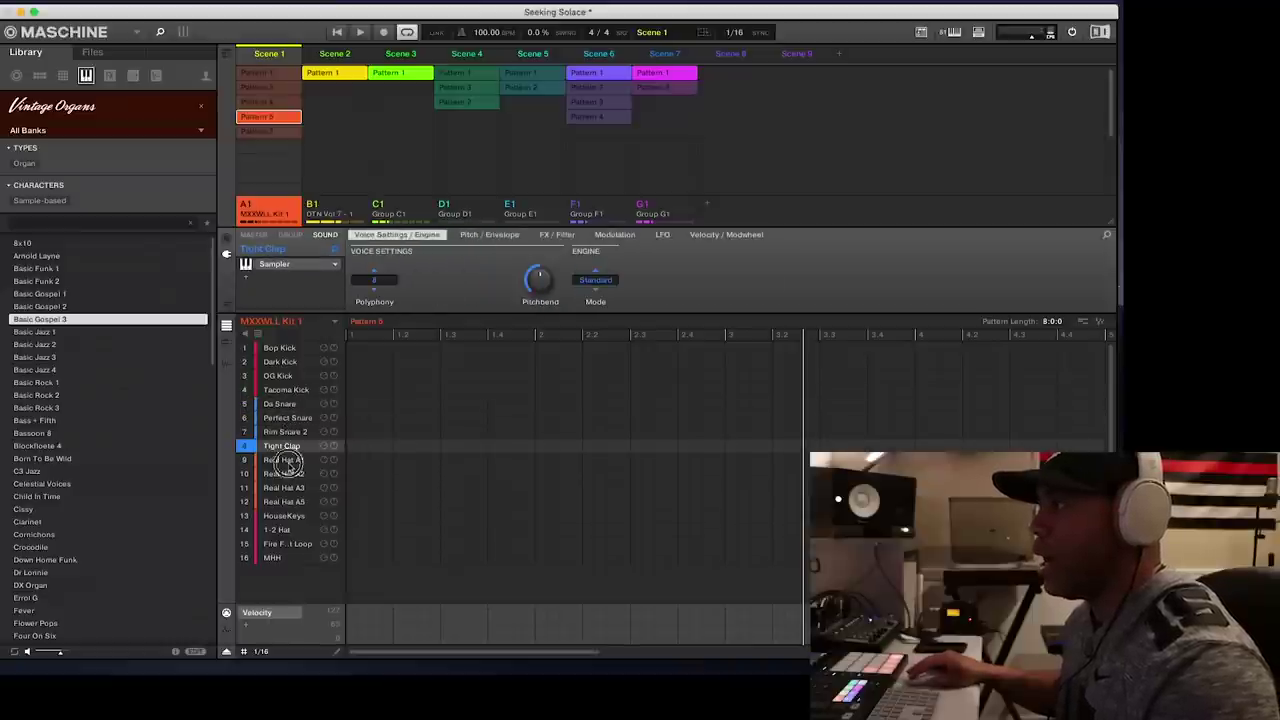
left_click(284, 460)
left_click(284, 474)
left_click(284, 488)
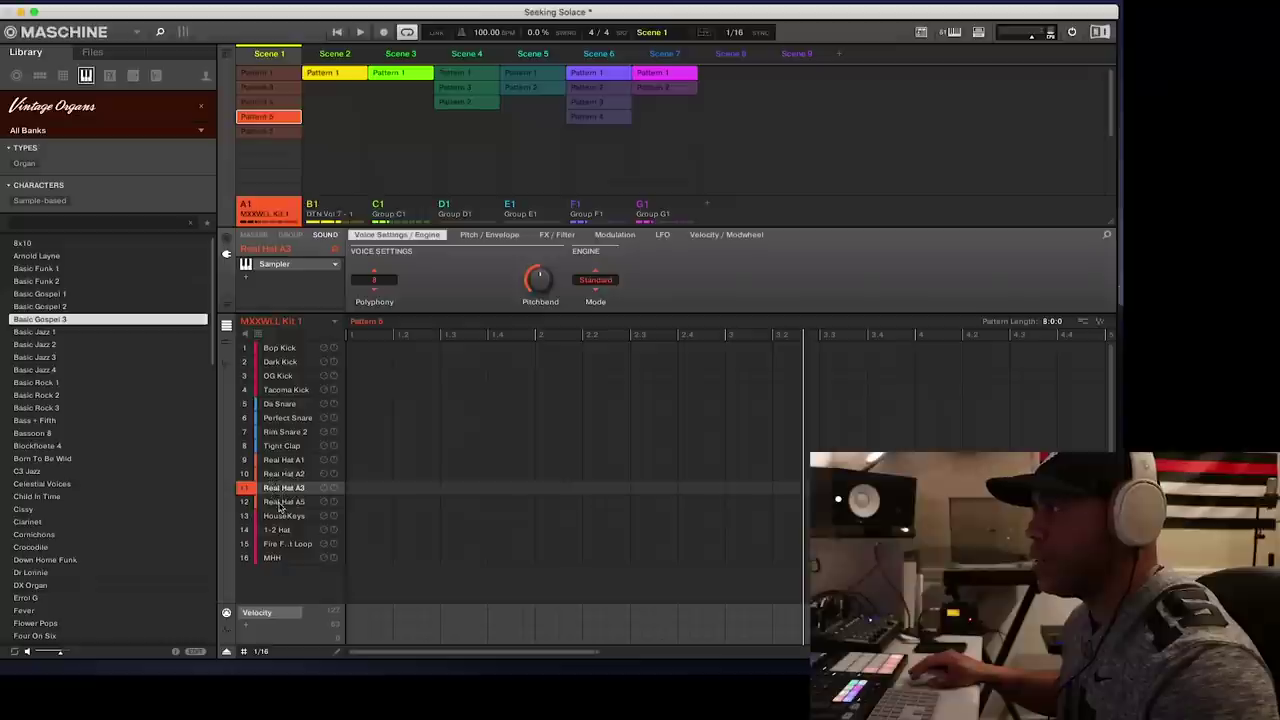
left_click(282, 502)
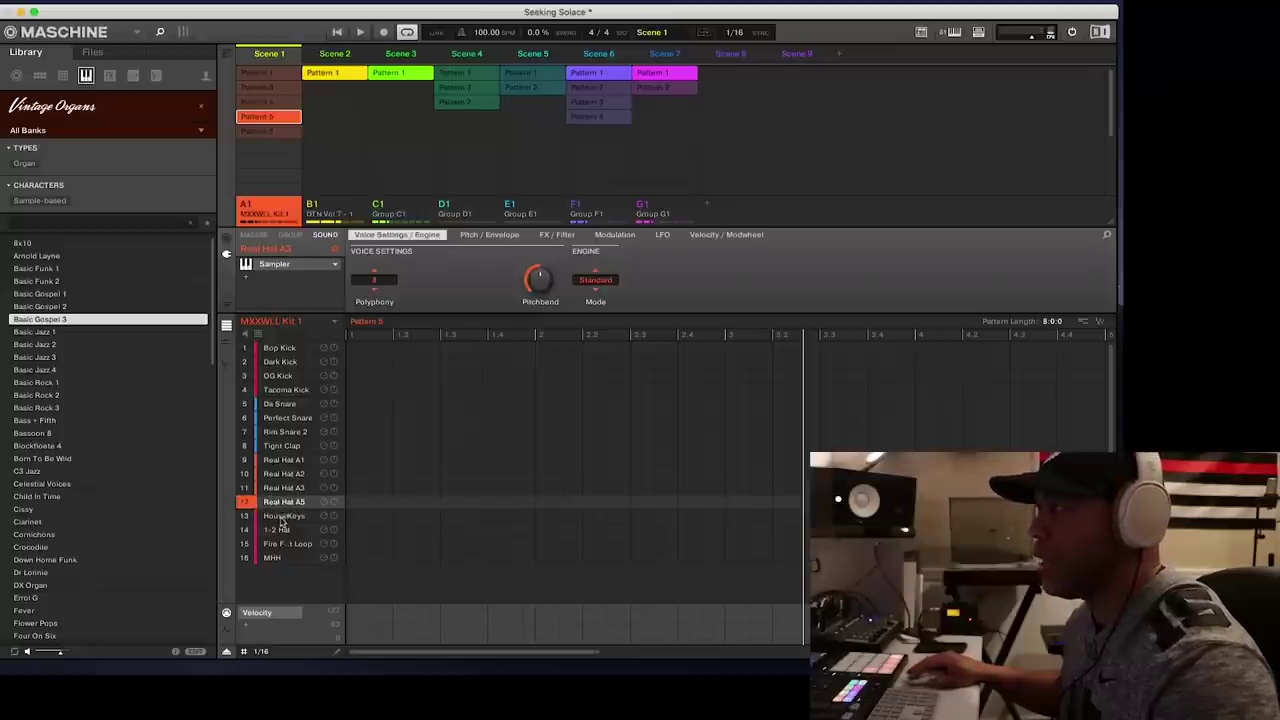
Delete the DTN Vol 7 - 1 group and return to MXXWLL Kit 1.
left_click(325, 212)
right_click(337, 207)
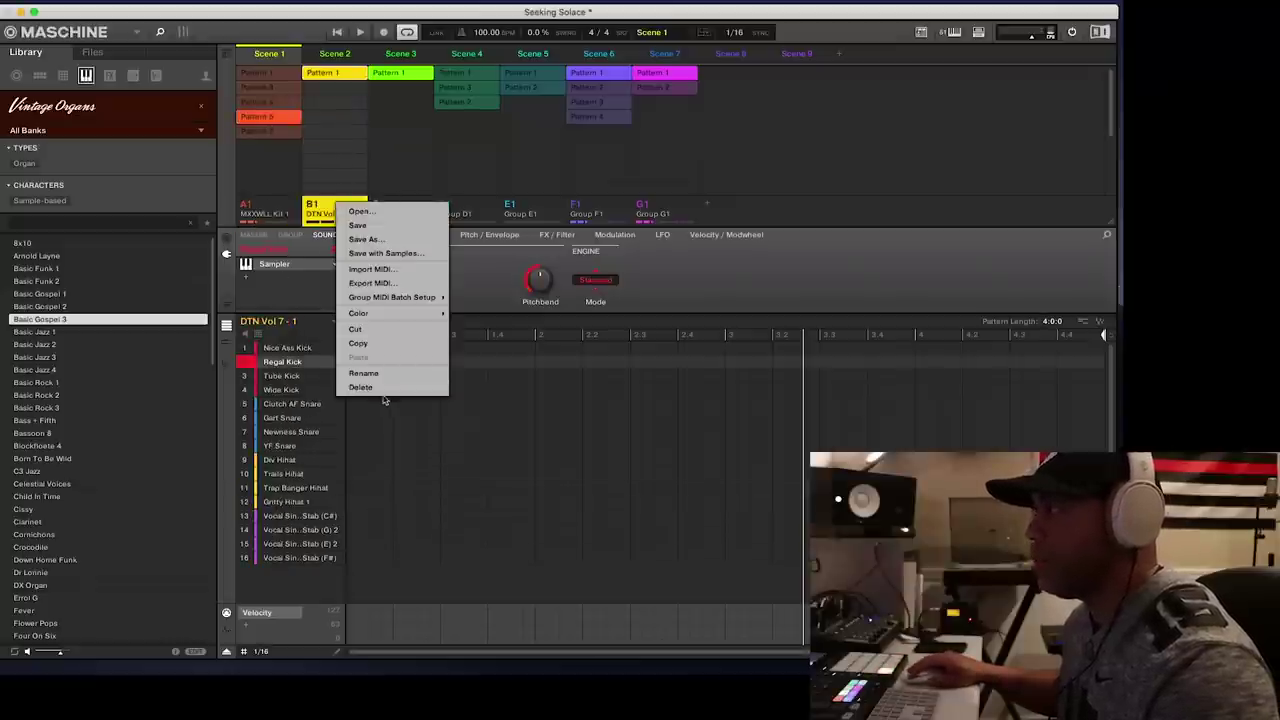
left_click(362, 387)
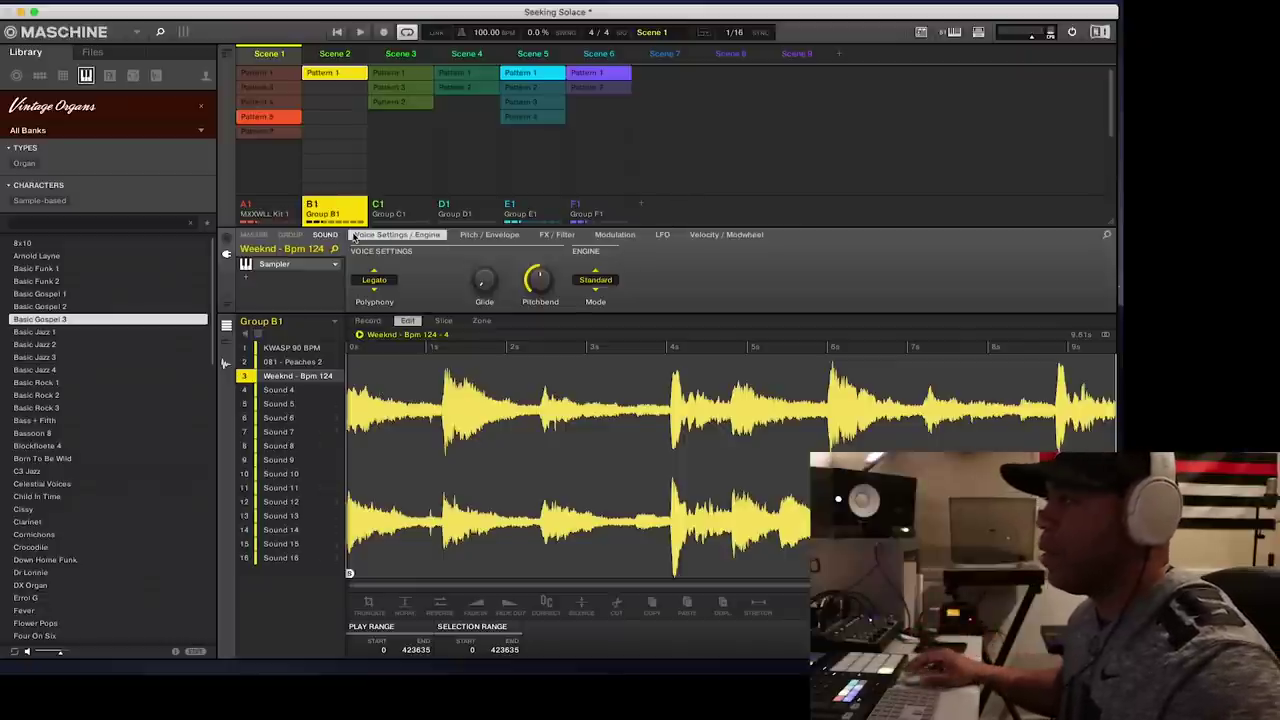
left_click(280, 214)
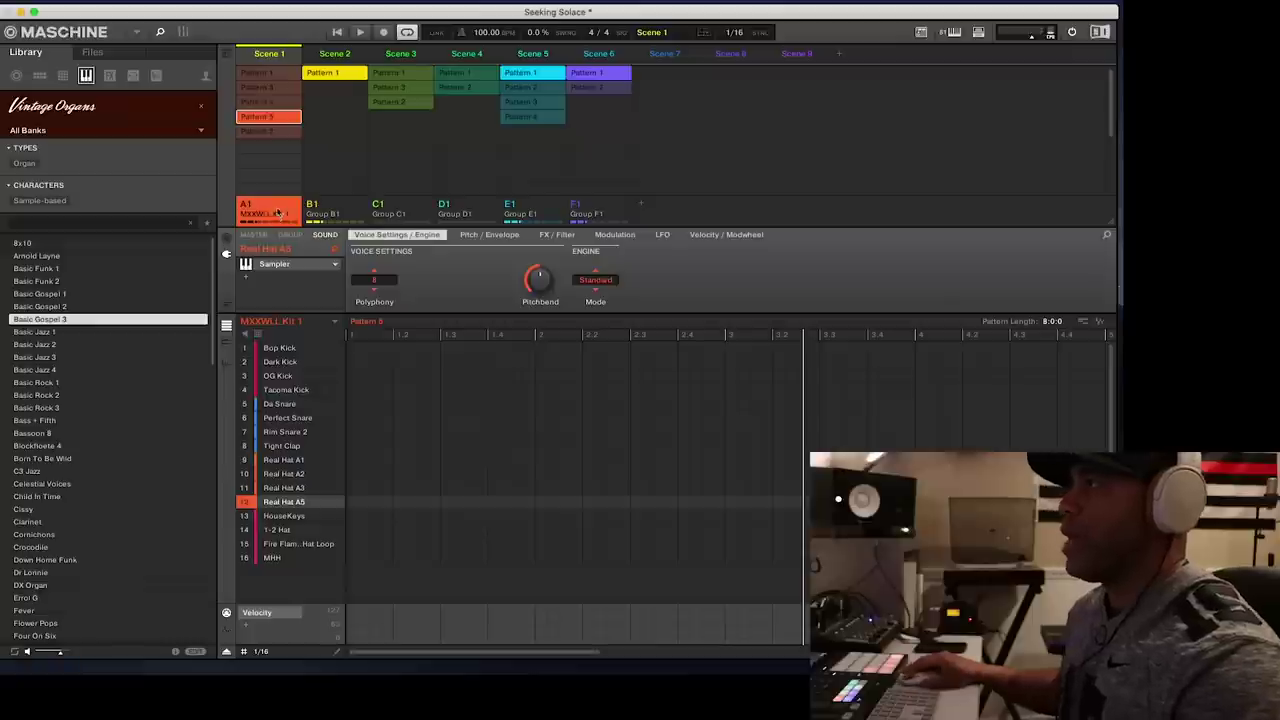
Show MXXWLL Kit 1's Pattern 1 and widen the editor to view all 8 bars.
left_click(274, 75)
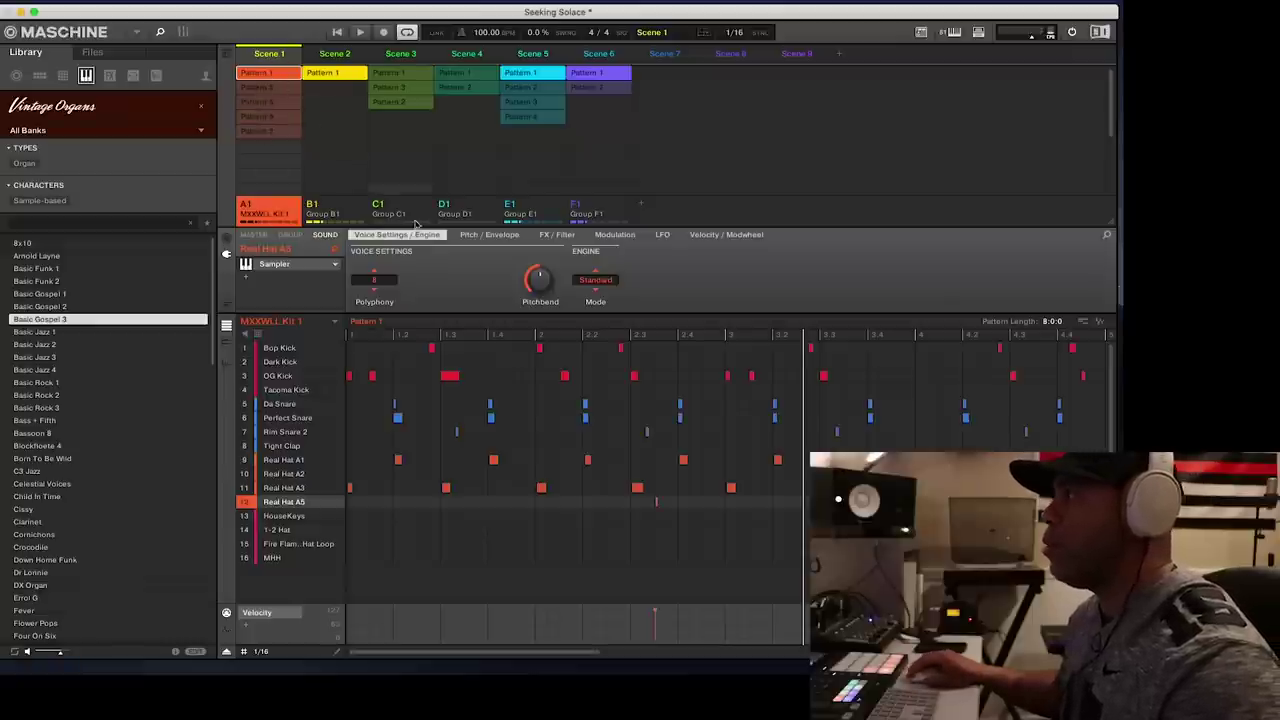
left_click_drag(595, 650, 808, 650)
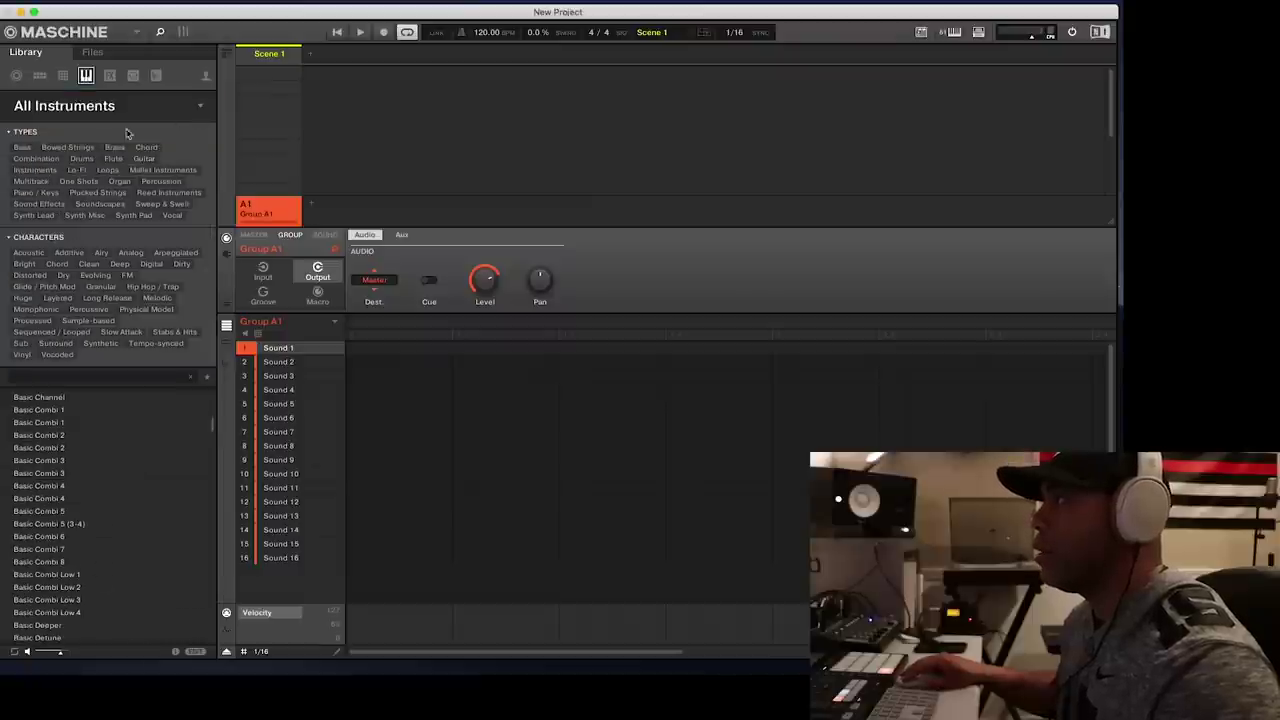
Load MXXWLL Kit 1.mxgrp into Group A1, show its plug-in slots, and add empty Group B1.
right_click(278, 218)
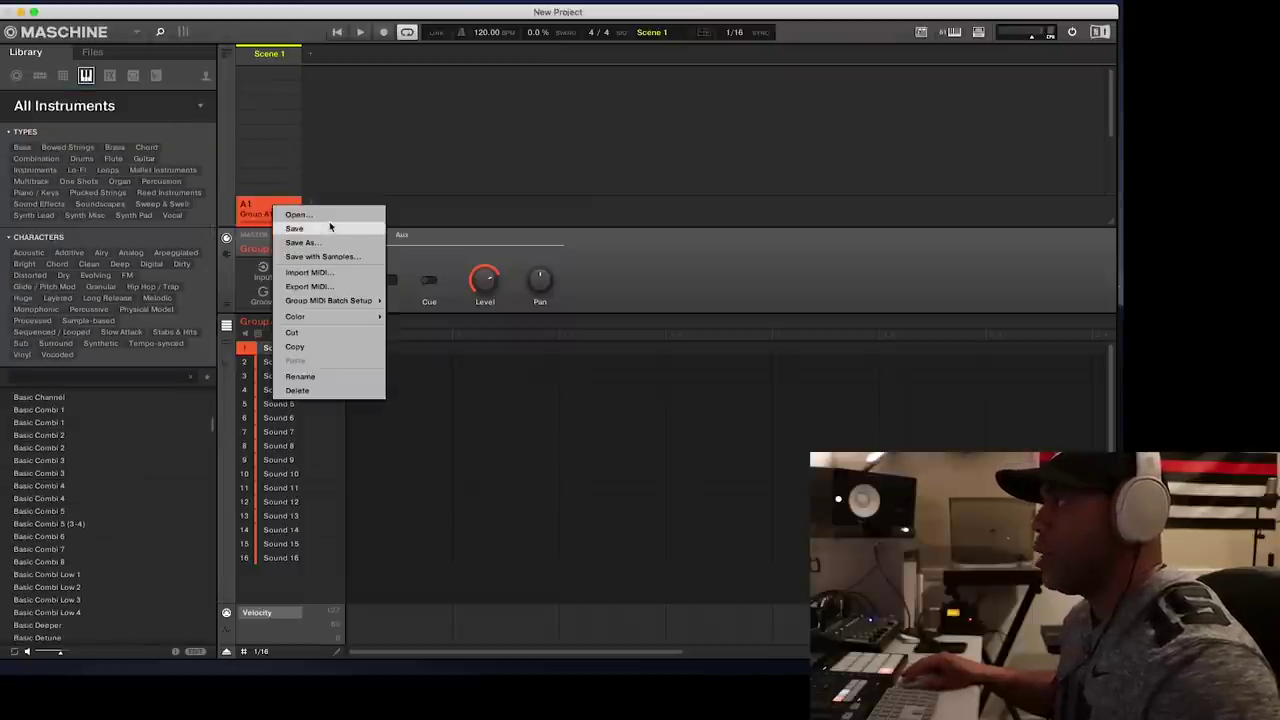
left_click(312, 215)
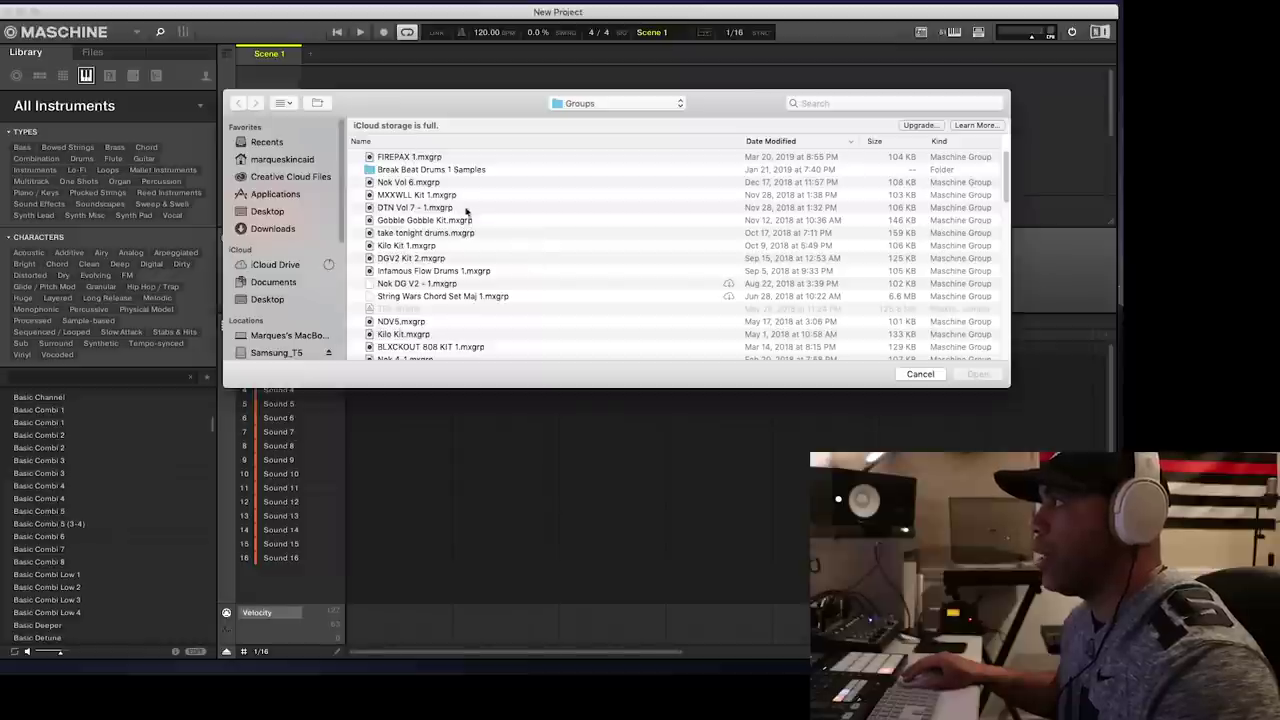
left_click(408, 195)
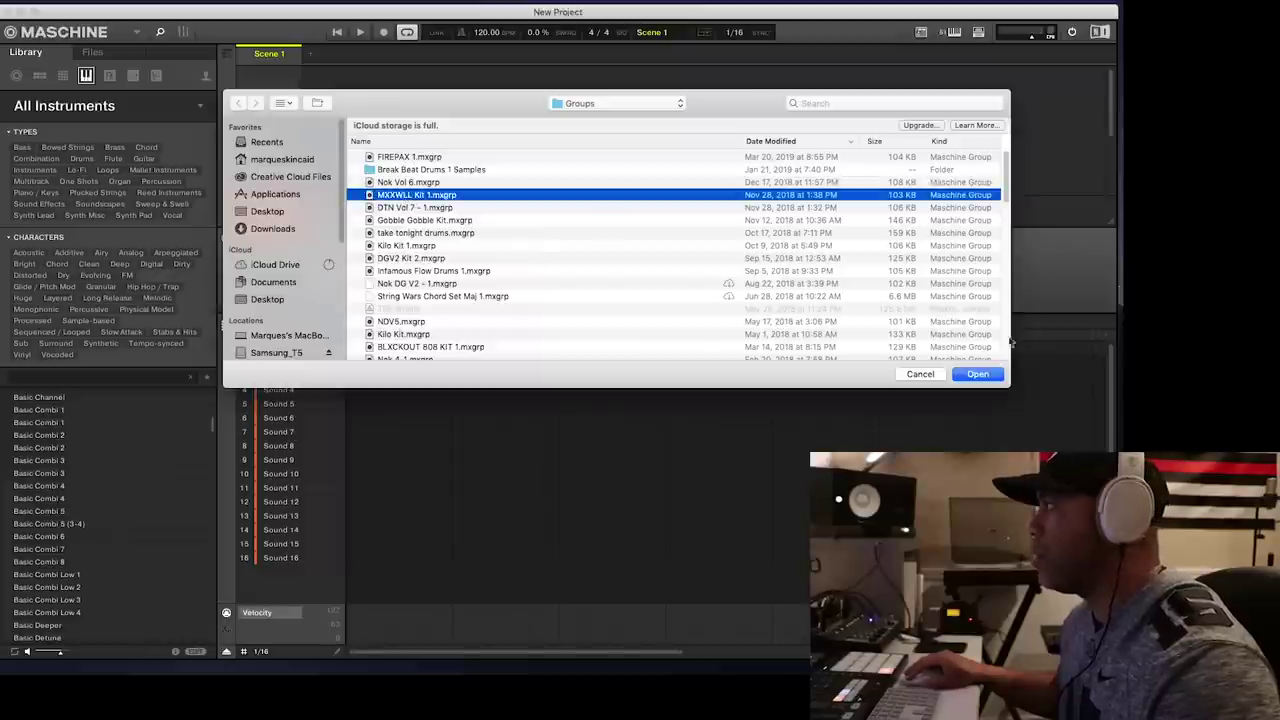
left_click(978, 374)
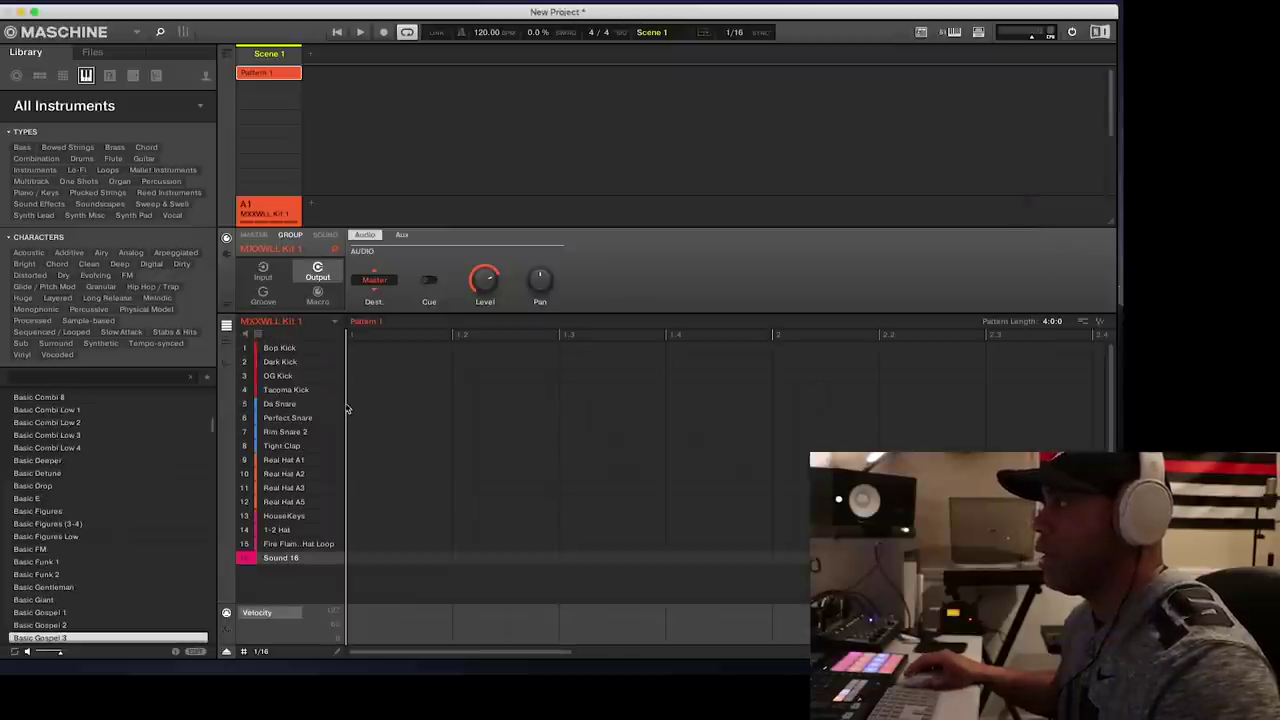
left_click(226, 253)
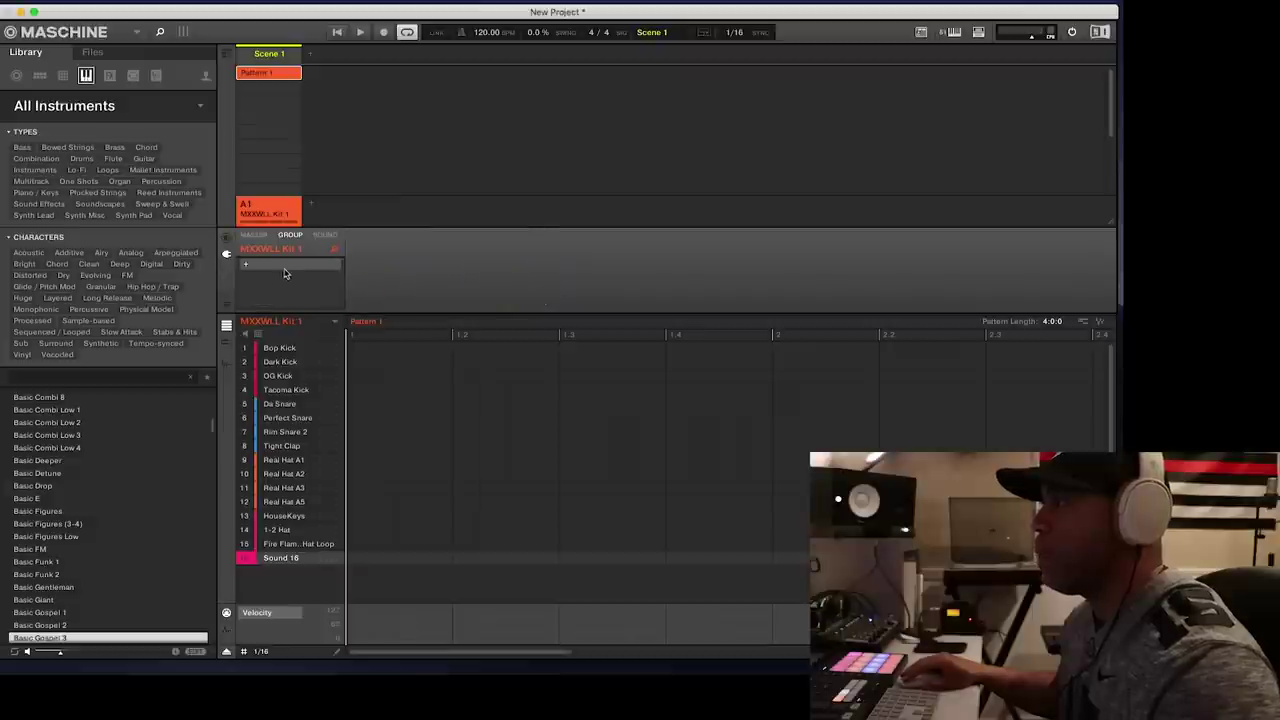
left_click(311, 203)
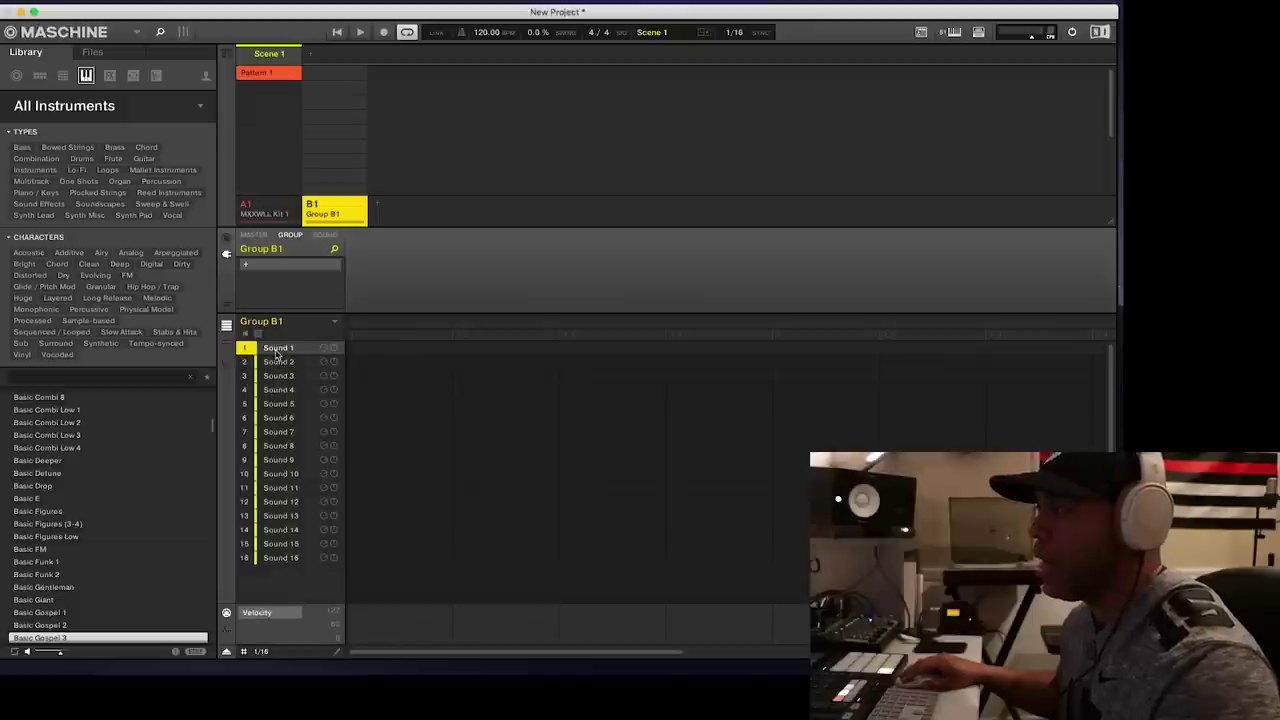
Browse Analog Dreams by product, filter to Synth Pad, and drop Arcadia onto B1's sound slot 1.
left_click(103, 118)
scroll(178, 566, "up", 5)
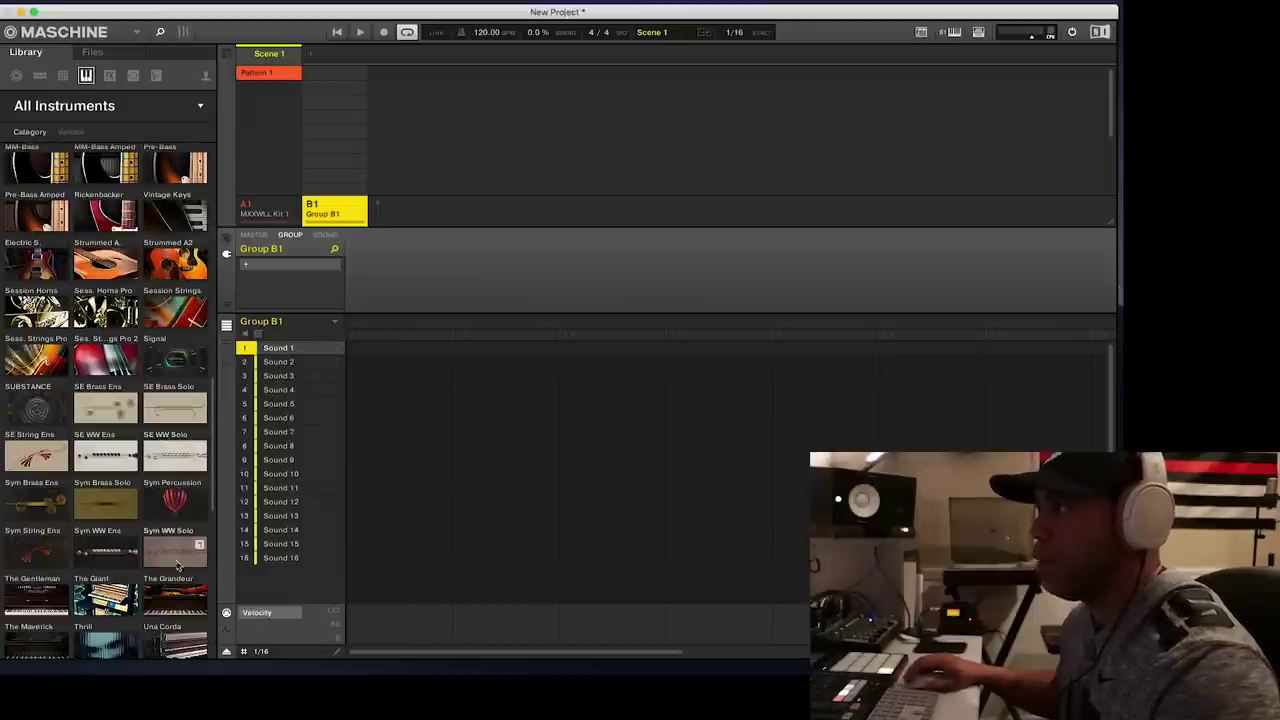
scroll(160, 397, "up", 10)
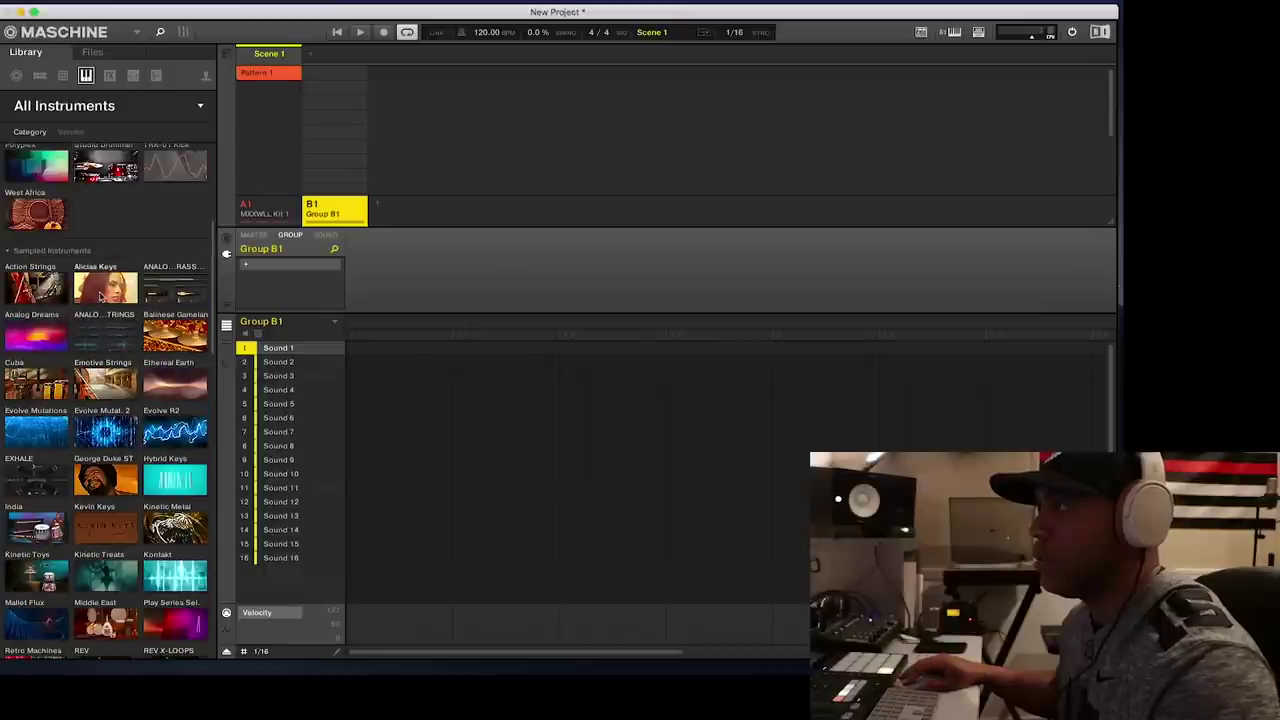
left_click(40, 340)
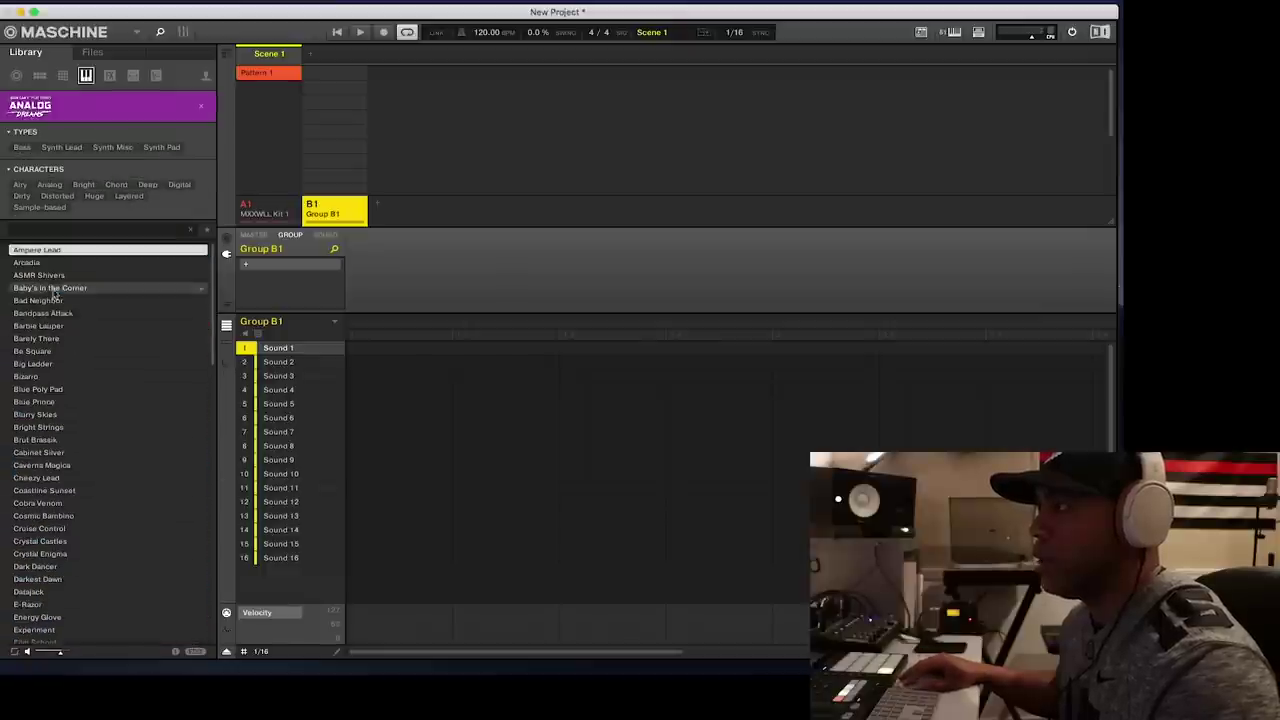
left_click(148, 147)
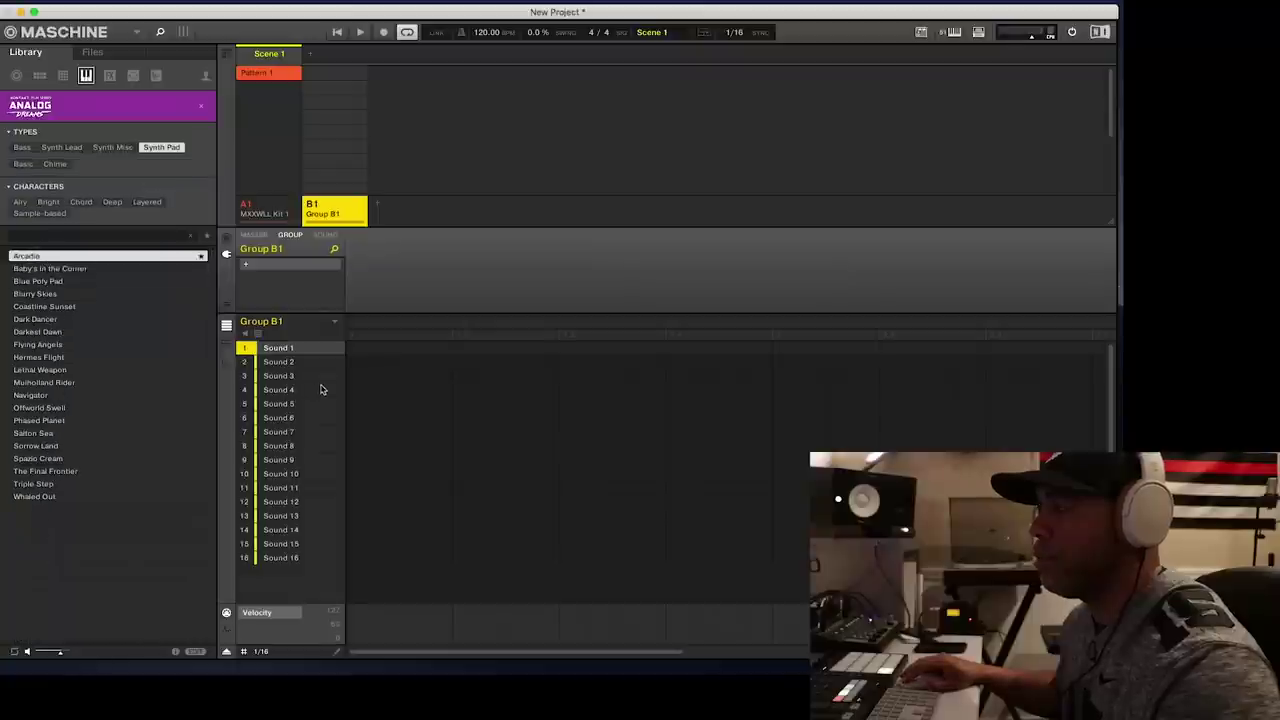
left_click_drag(280, 348, 281, 350)
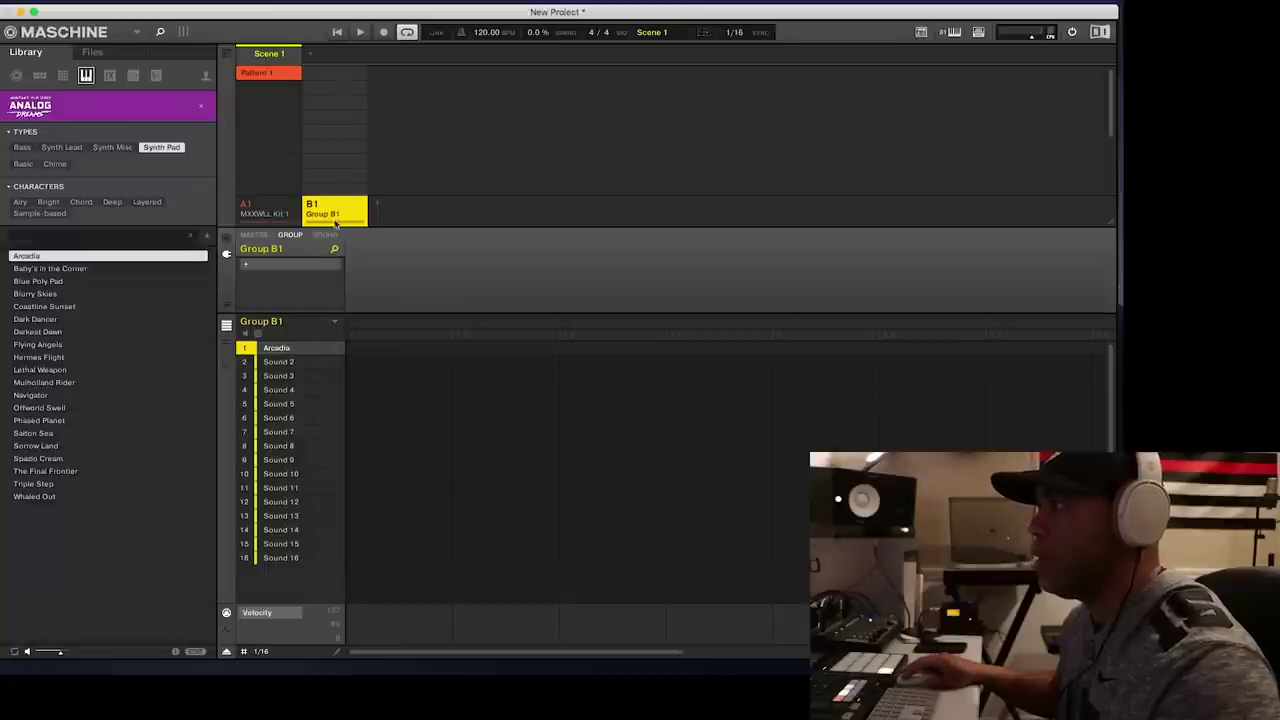
Record kick and snare hits into MXXWLL Kit 1's Pattern 1, then add an empty one-bar Pattern 2.
left_click(263, 208)
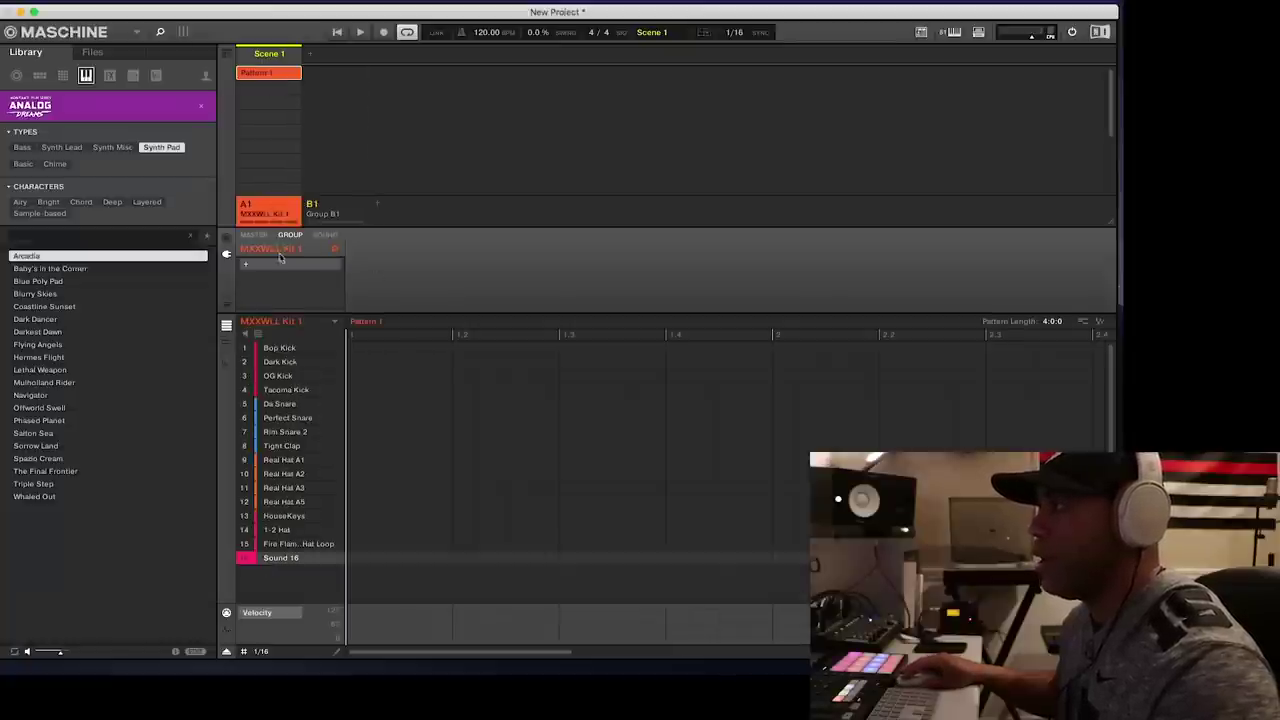
left_click(336, 210)
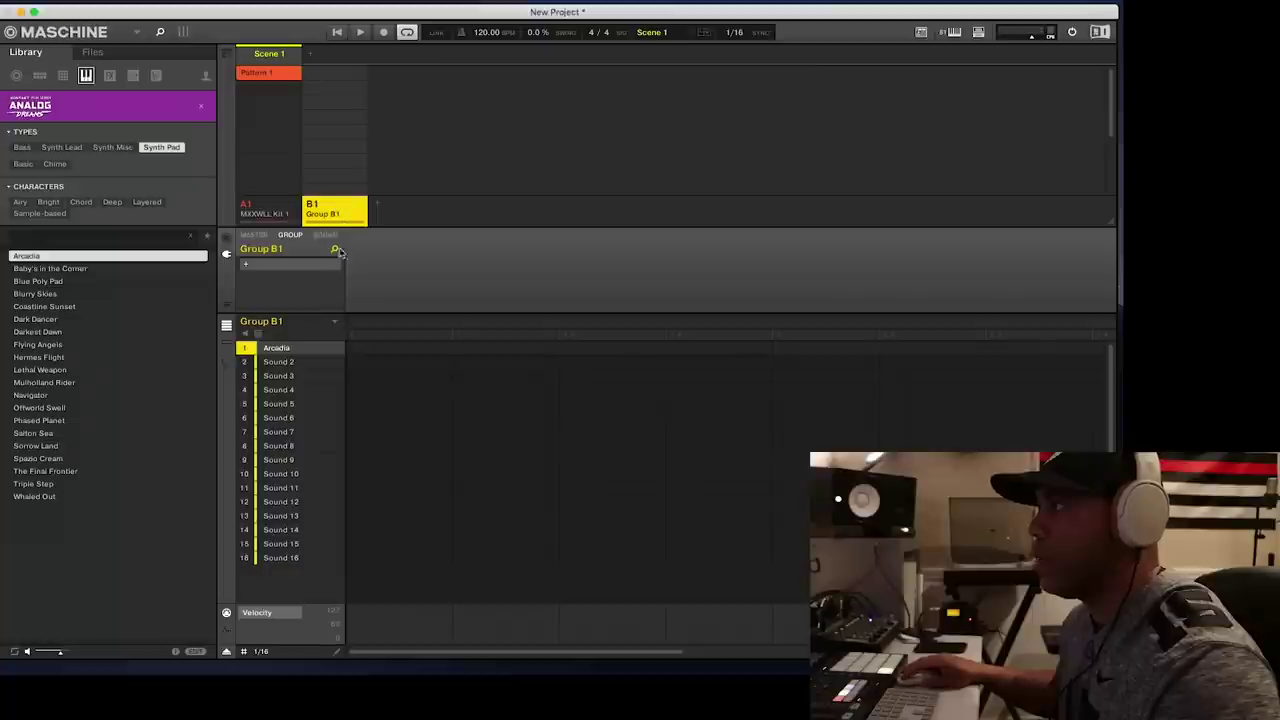
left_click(289, 212)
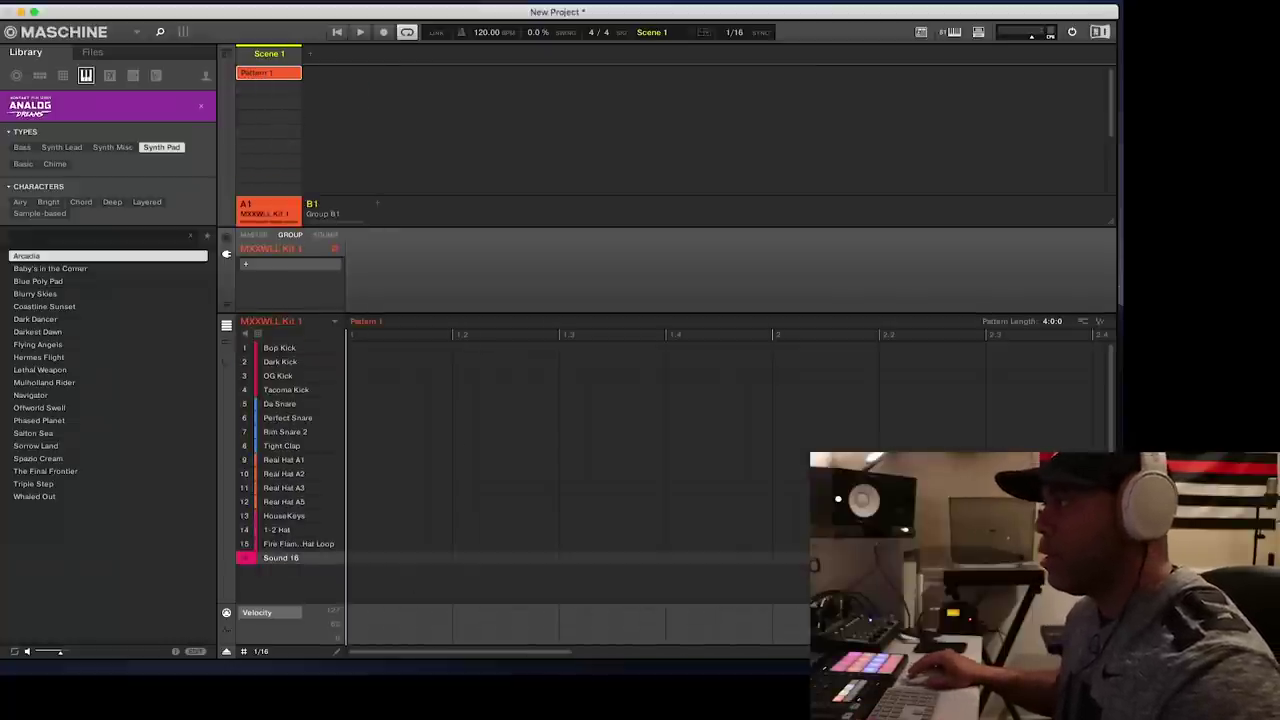
left_click_drag(570, 651, 916, 651)
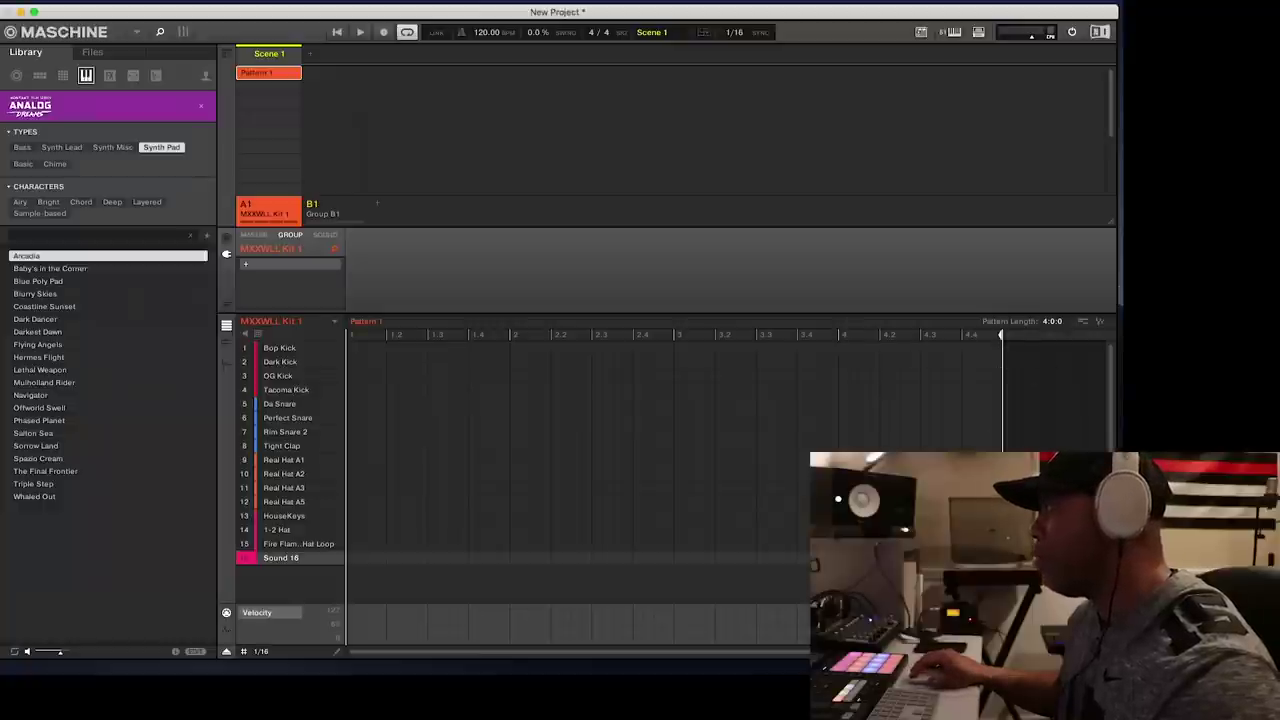
scroll(885, 358, "down", 2)
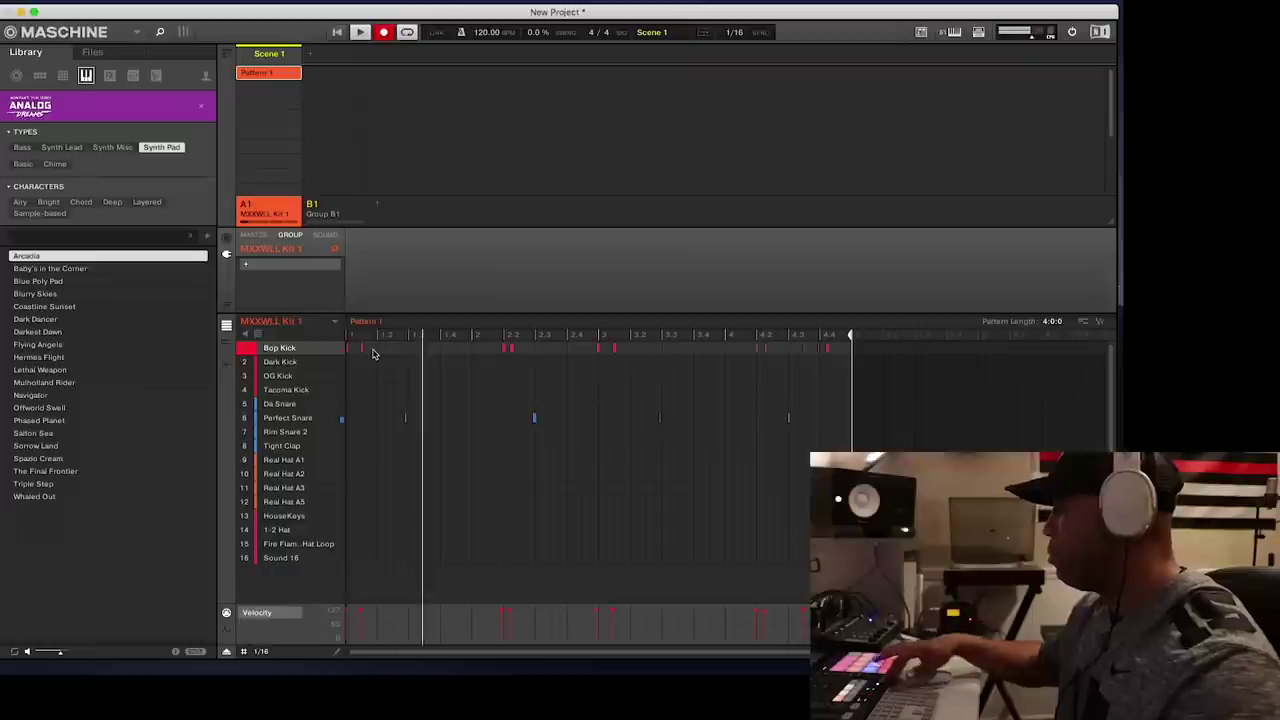
left_click(401, 418)
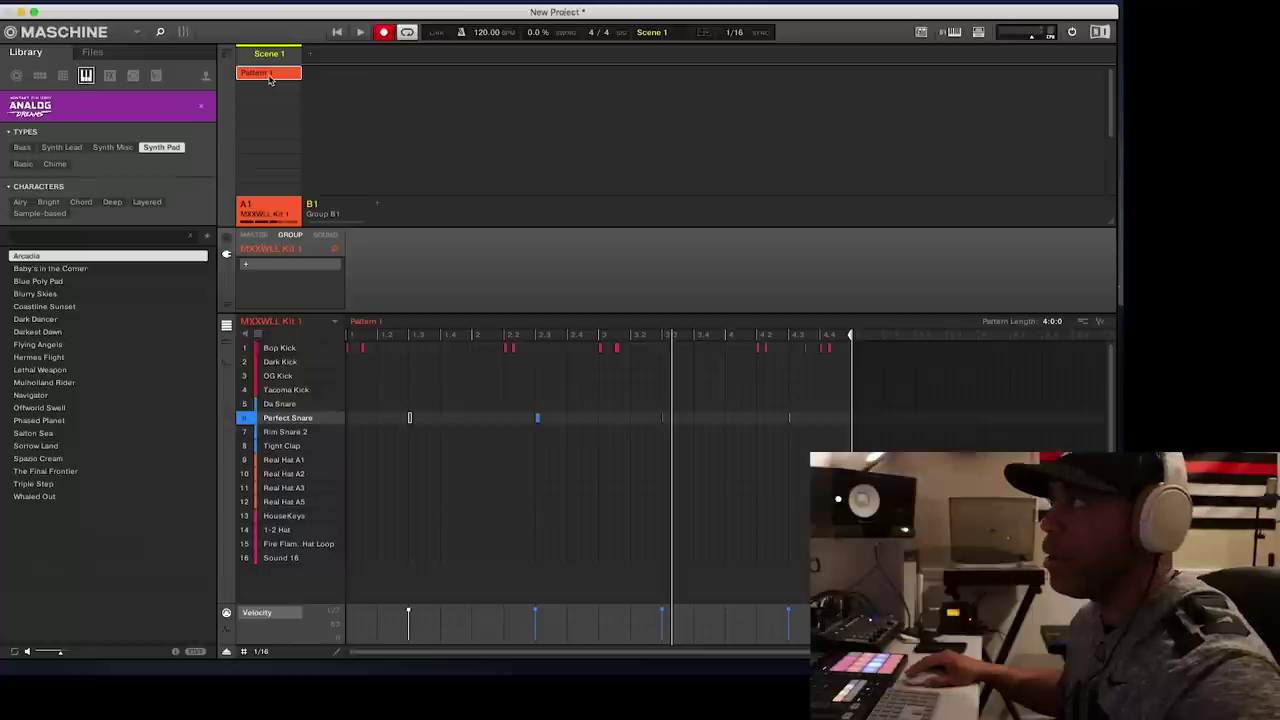
left_click(265, 88)
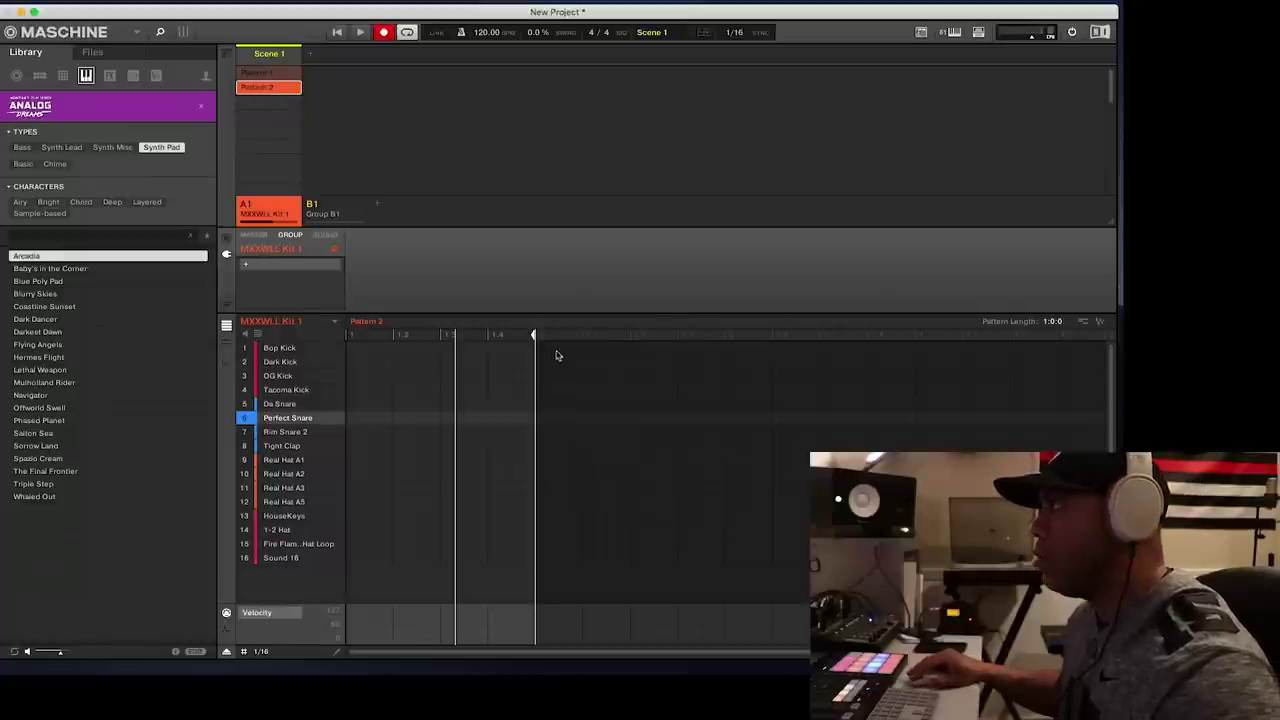
Stretch Pattern 2 to four bars, record kick, snare and hi-hats, then layer hi-hats into Pattern 1.
left_click_drag(536, 334, 1063, 346)
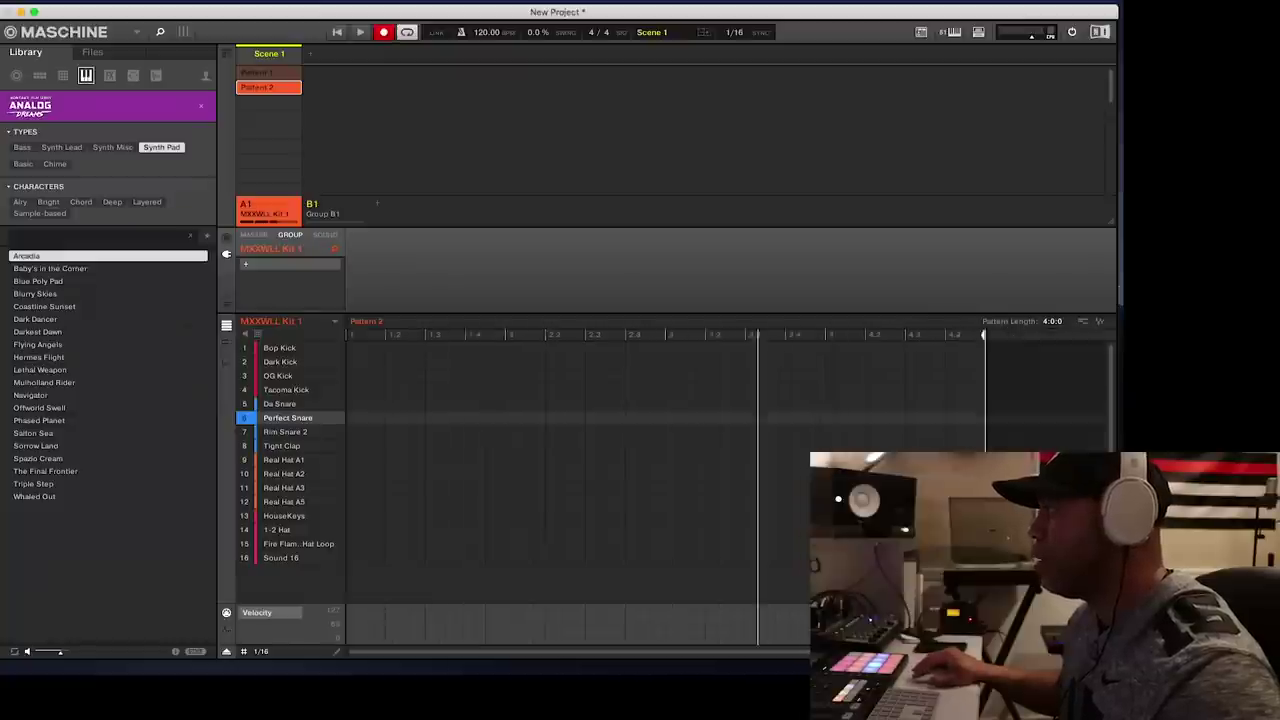
key("space")
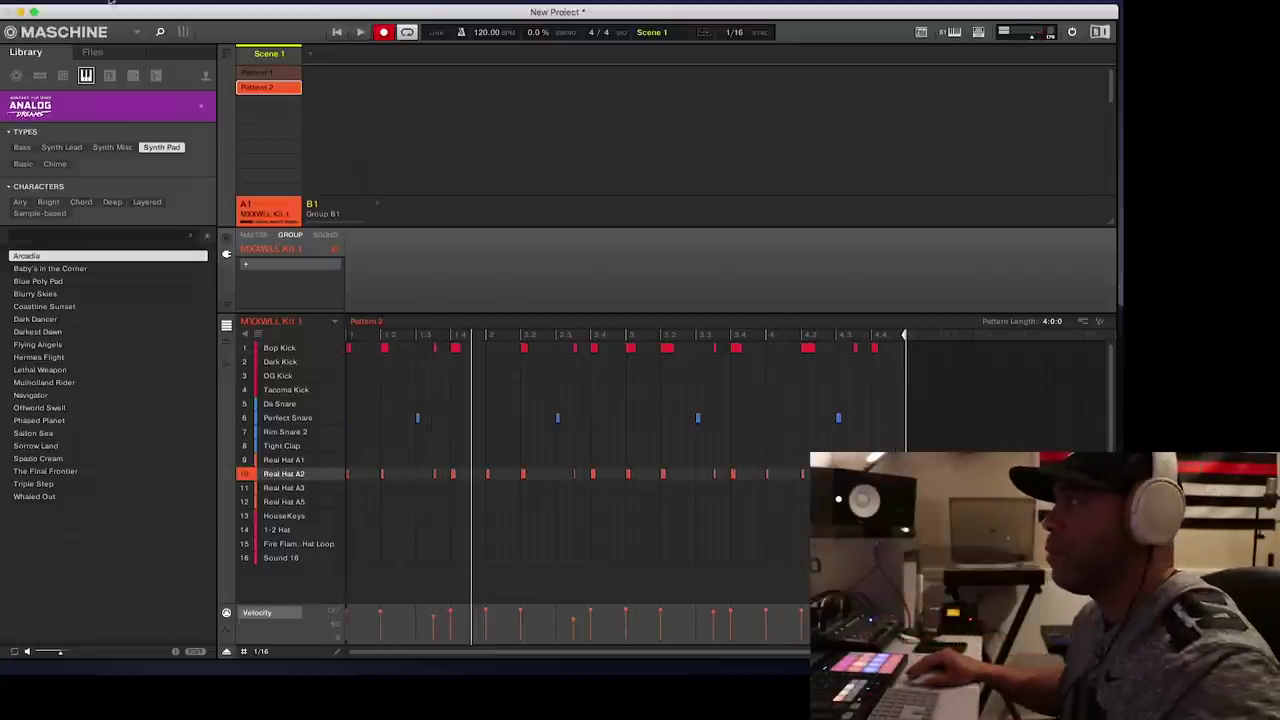
left_click(286, 75)
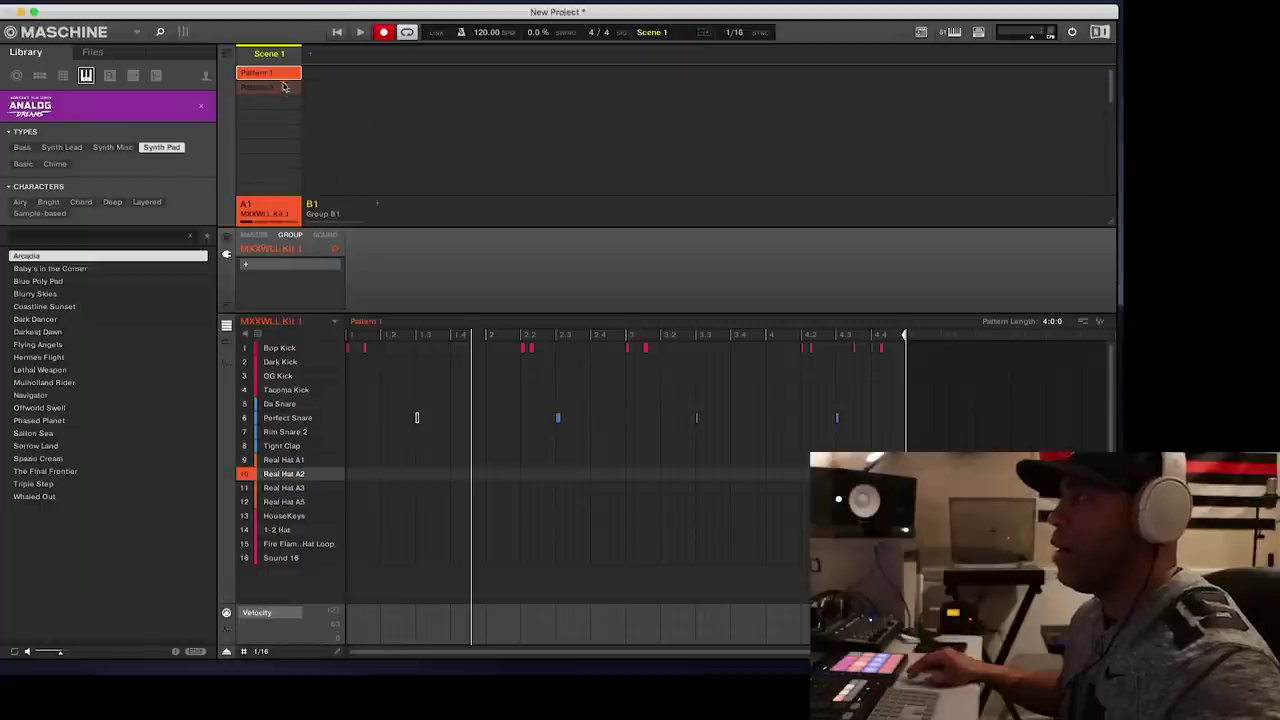
key("space")
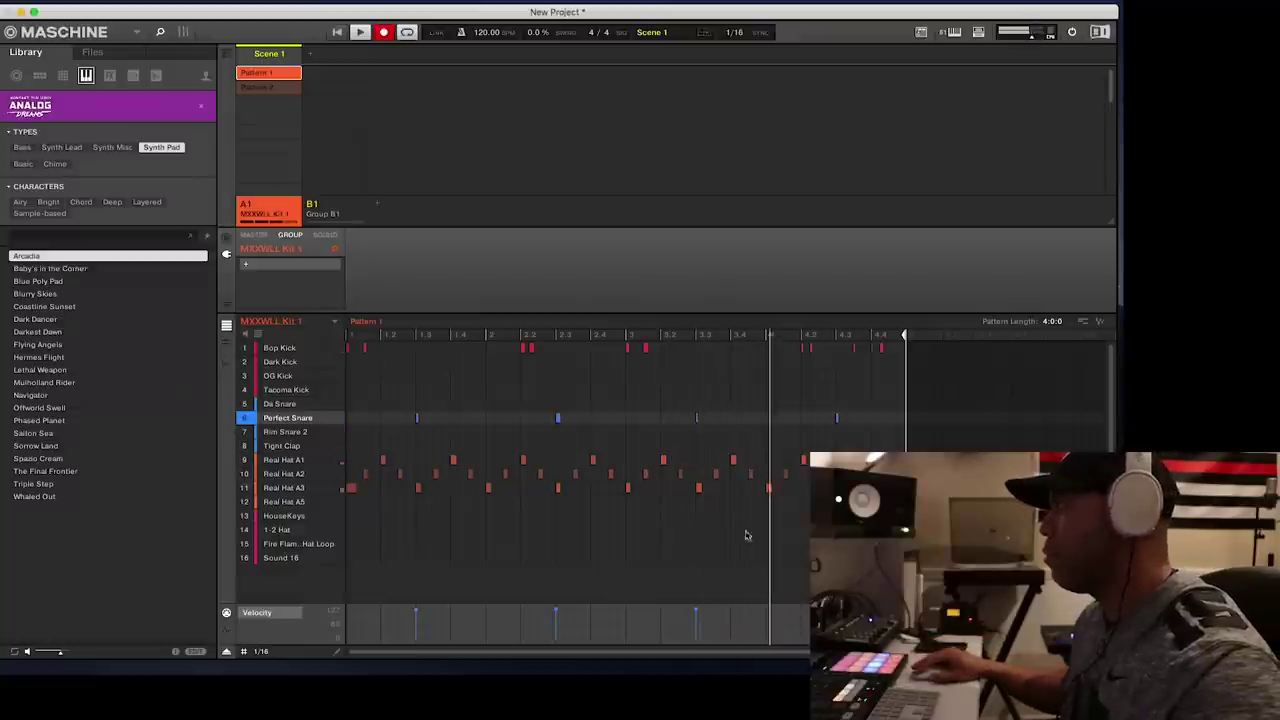
key("space")
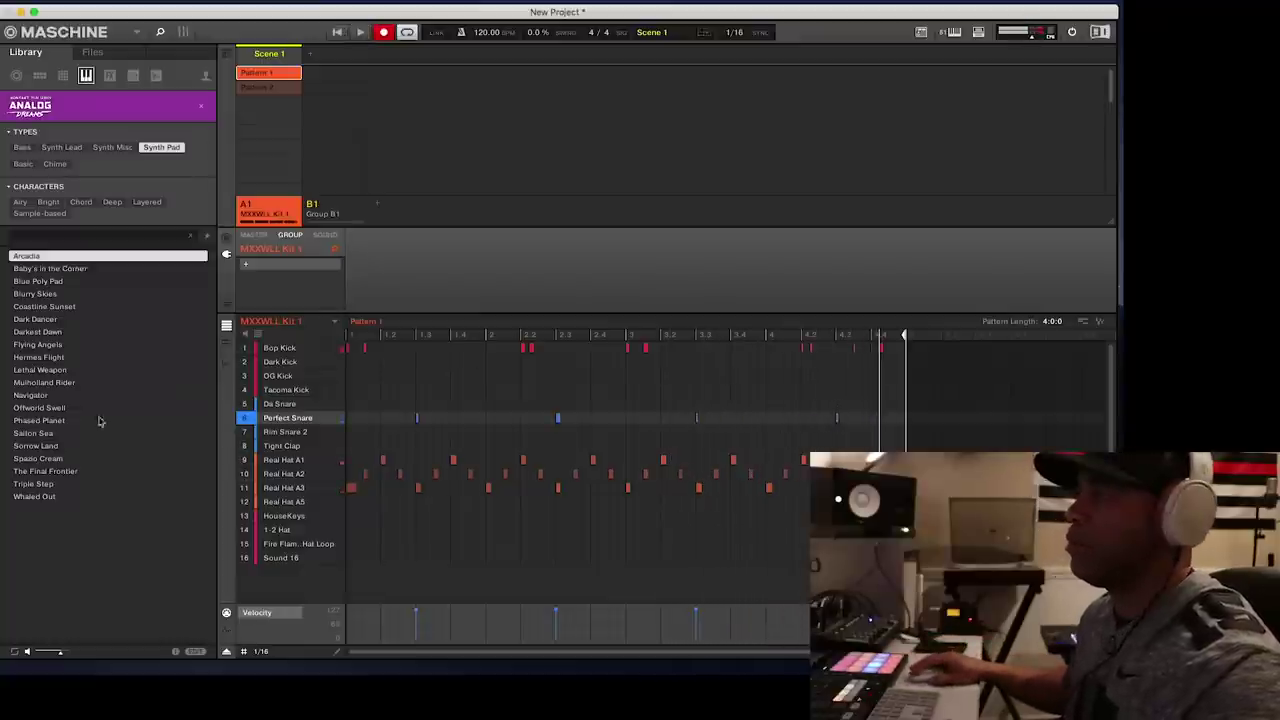
In keyboard view, record Arcadia pad chords at bars 1, 2 and 3 into Group B1's Pattern 1.
left_click(267, 88)
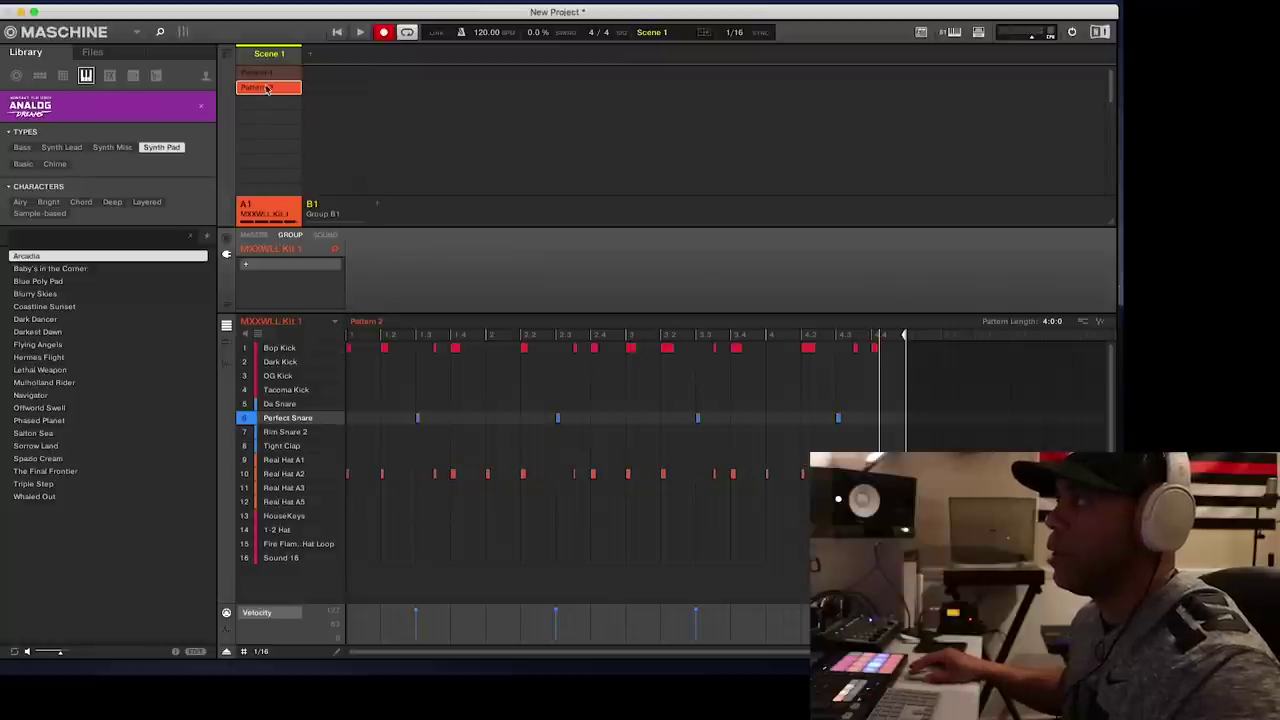
left_click(268, 76)
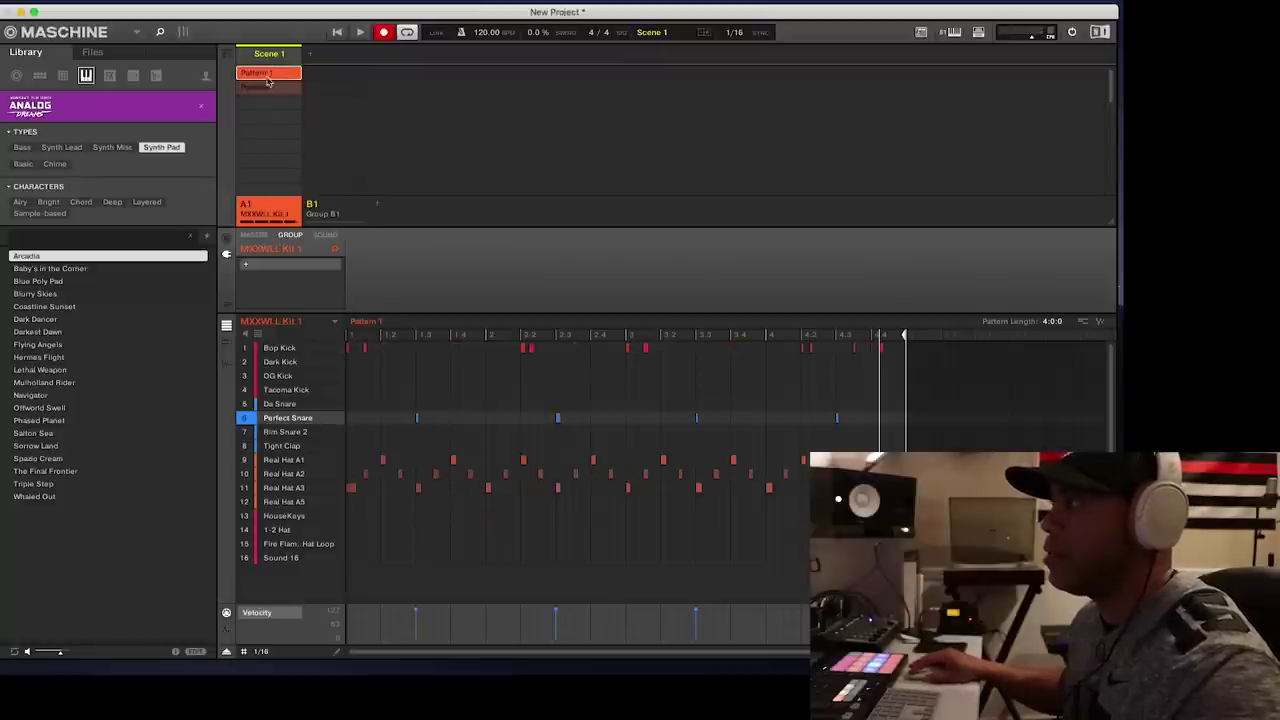
left_click(324, 208)
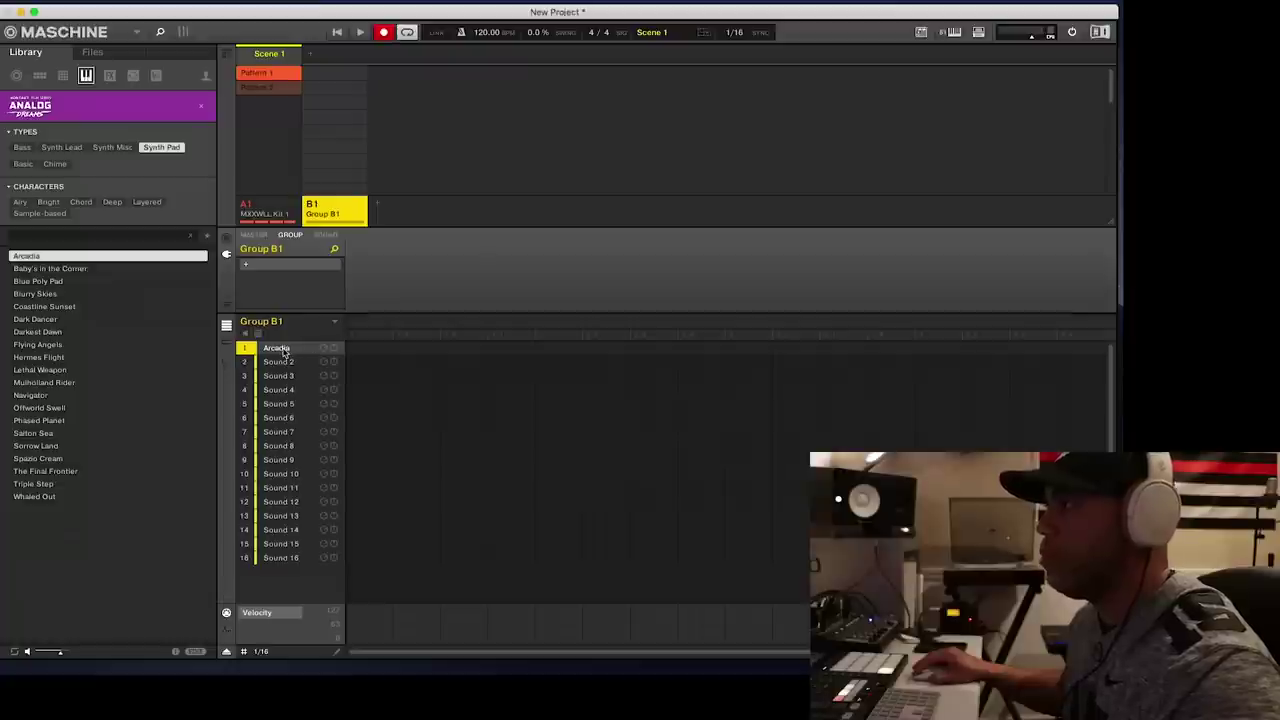
left_click(227, 345)
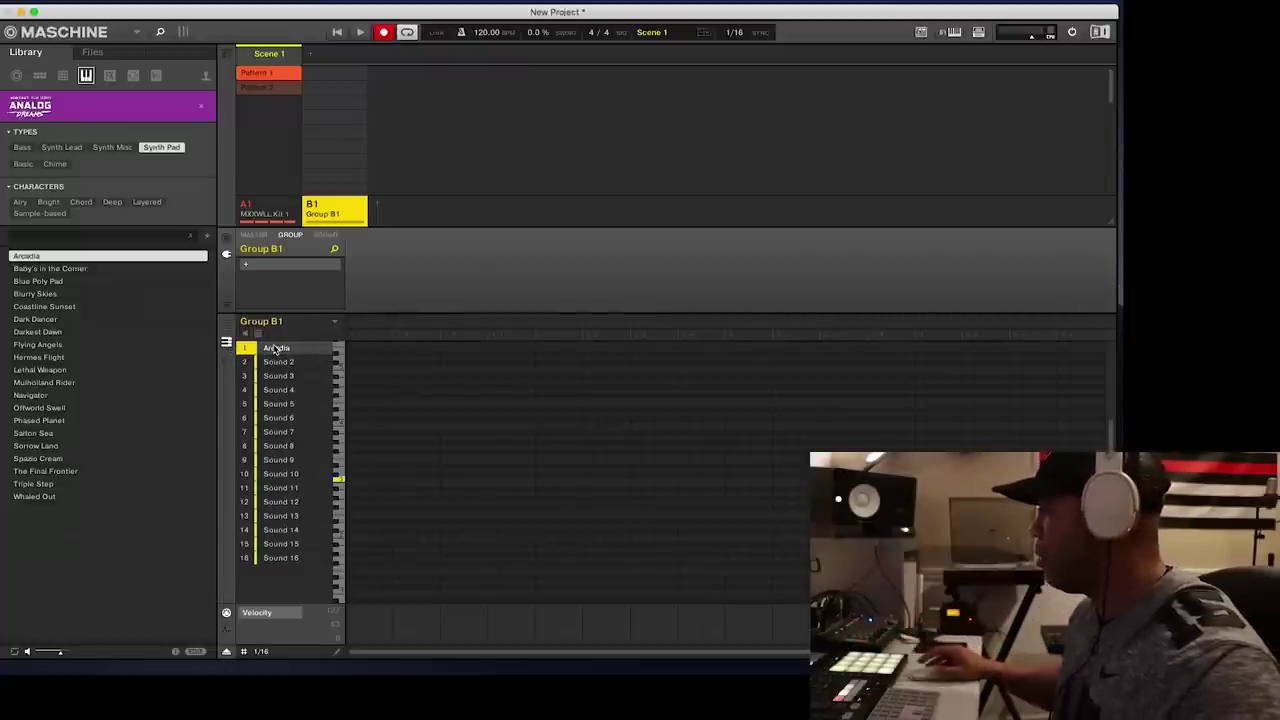
key("space")
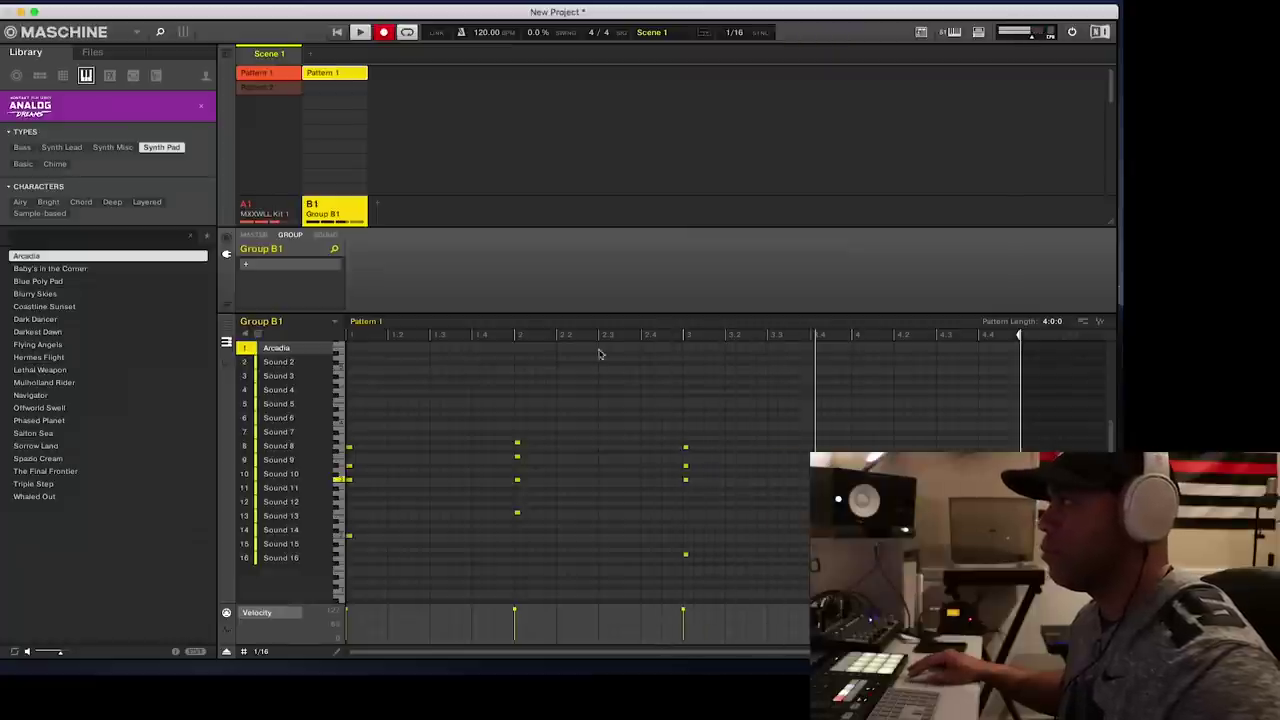
key("space")
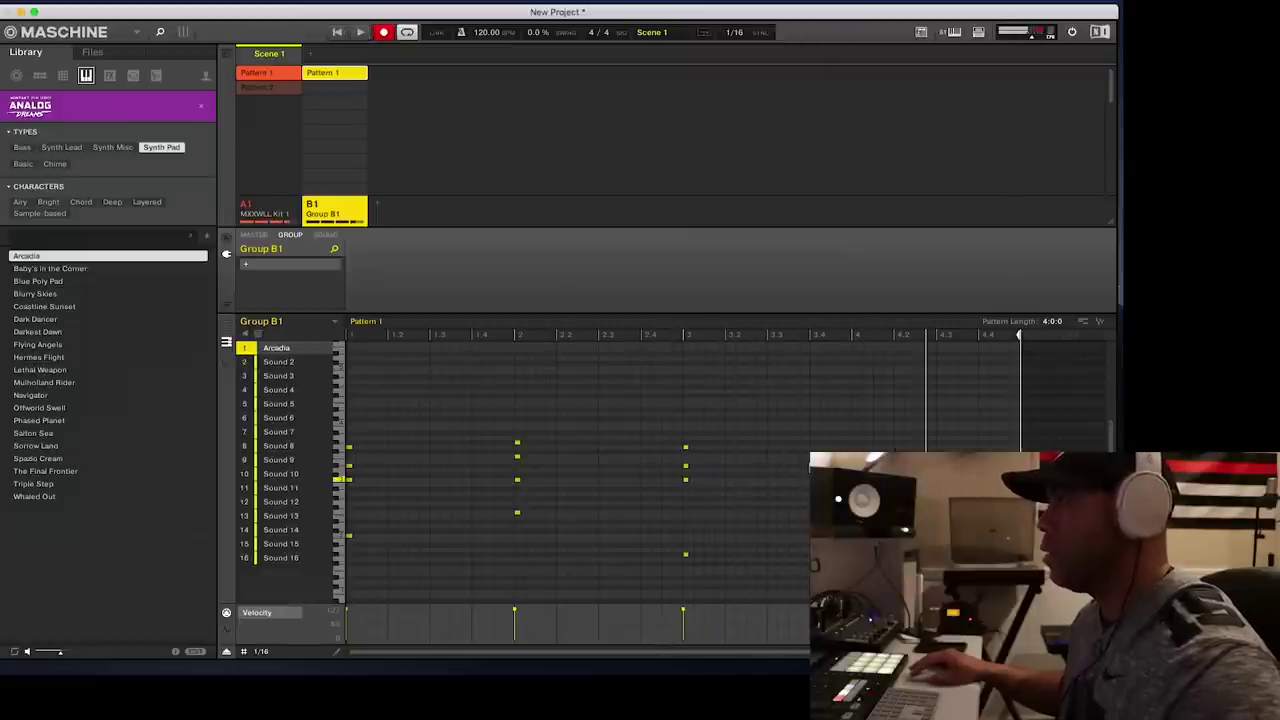
Create a four-bar Pattern 2 in Group B1 with a full-bar sustained Arcadia chord per bar.
left_click(339, 94)
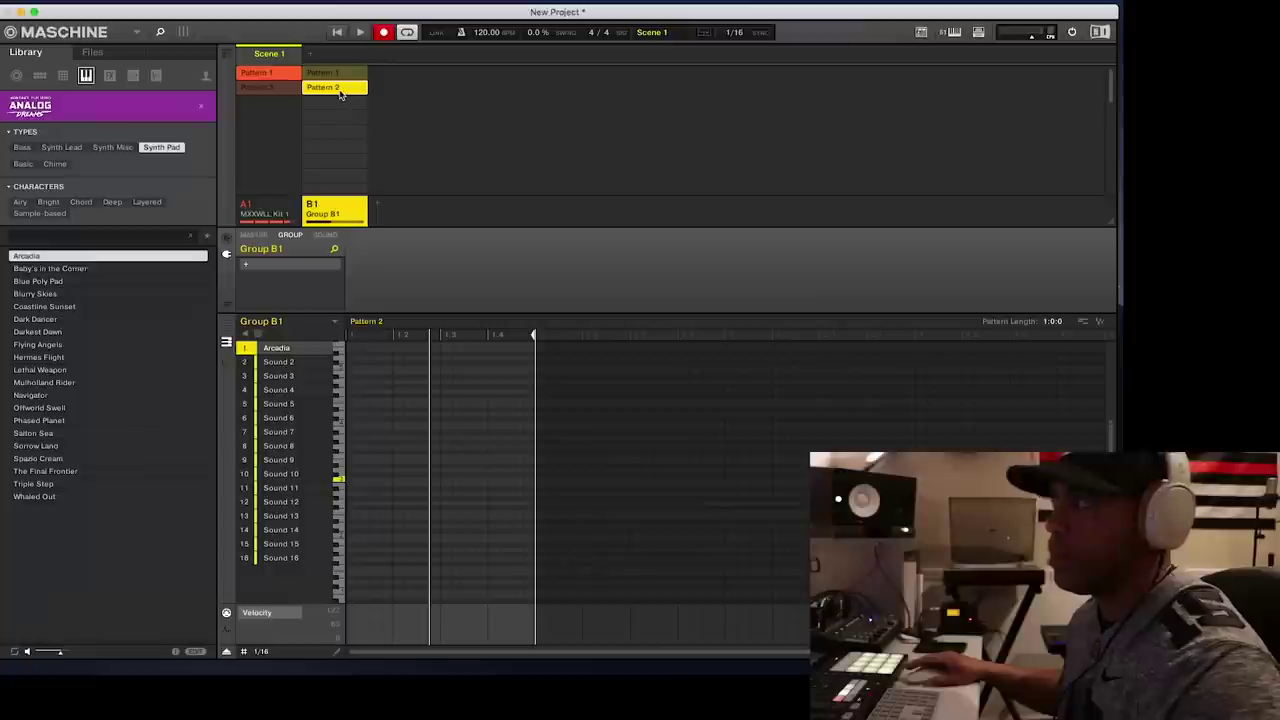
left_click_drag(534, 335, 1006, 337)
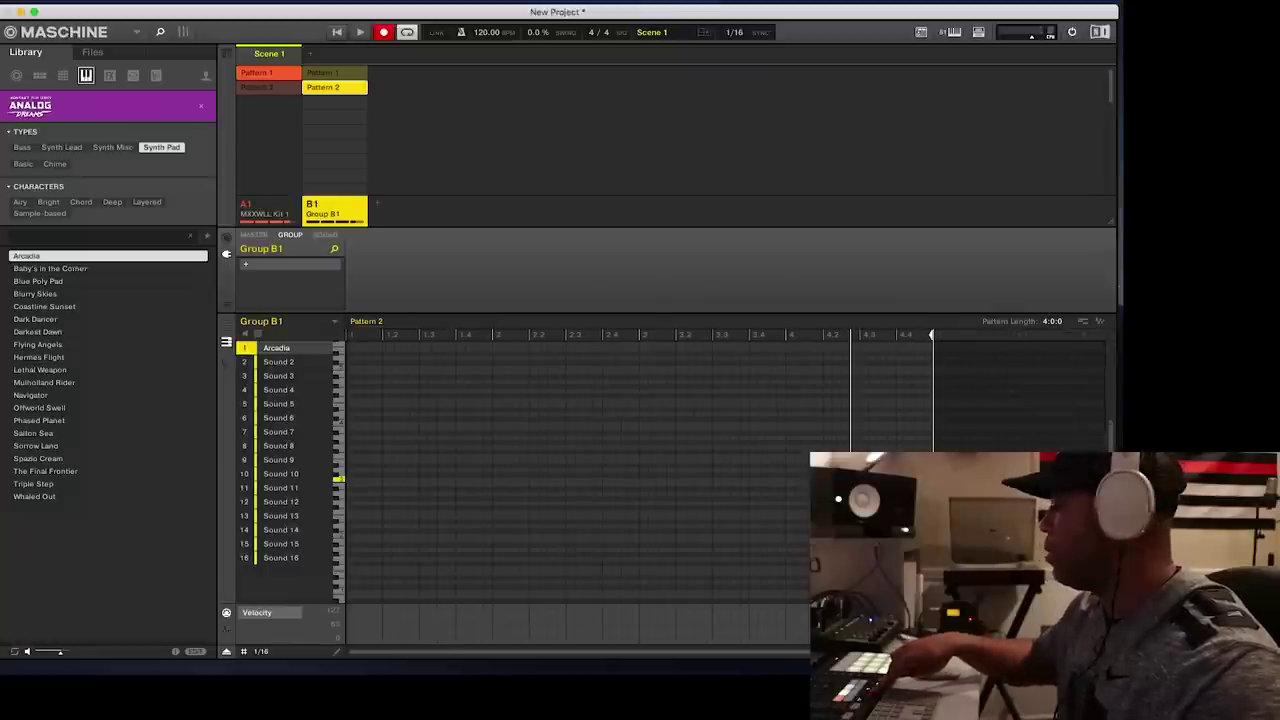
key("space")
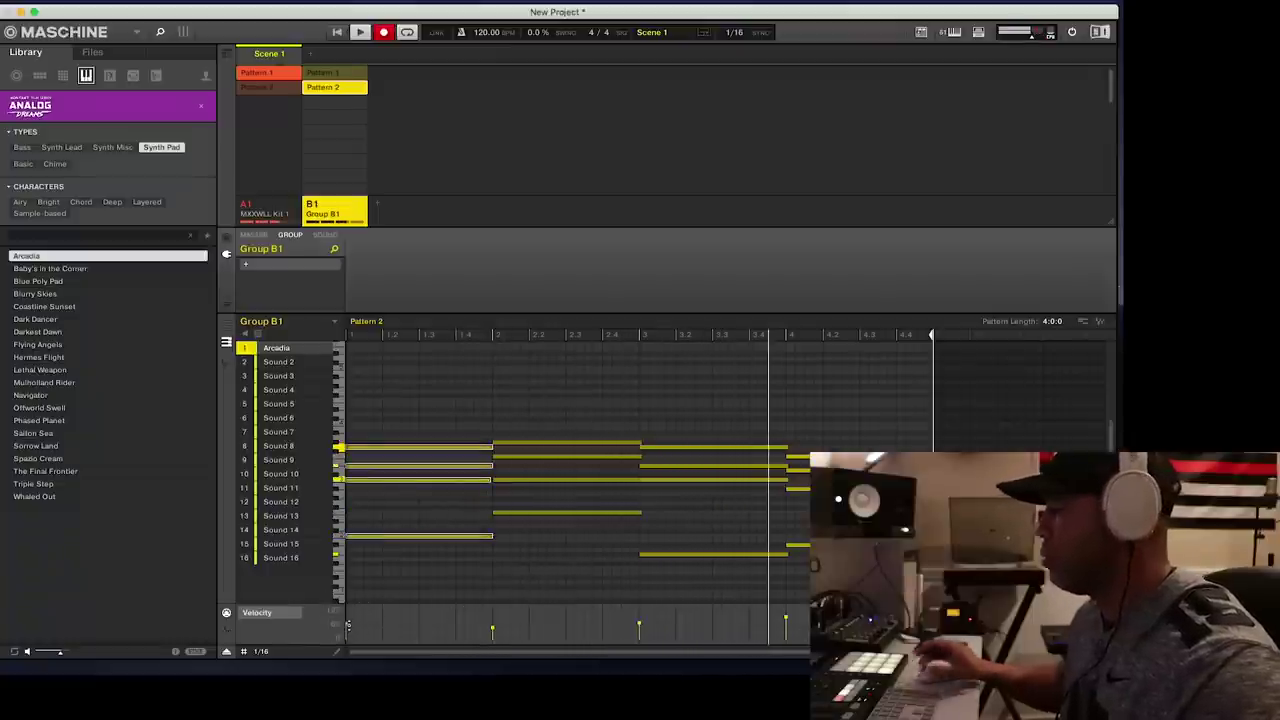
key("space")
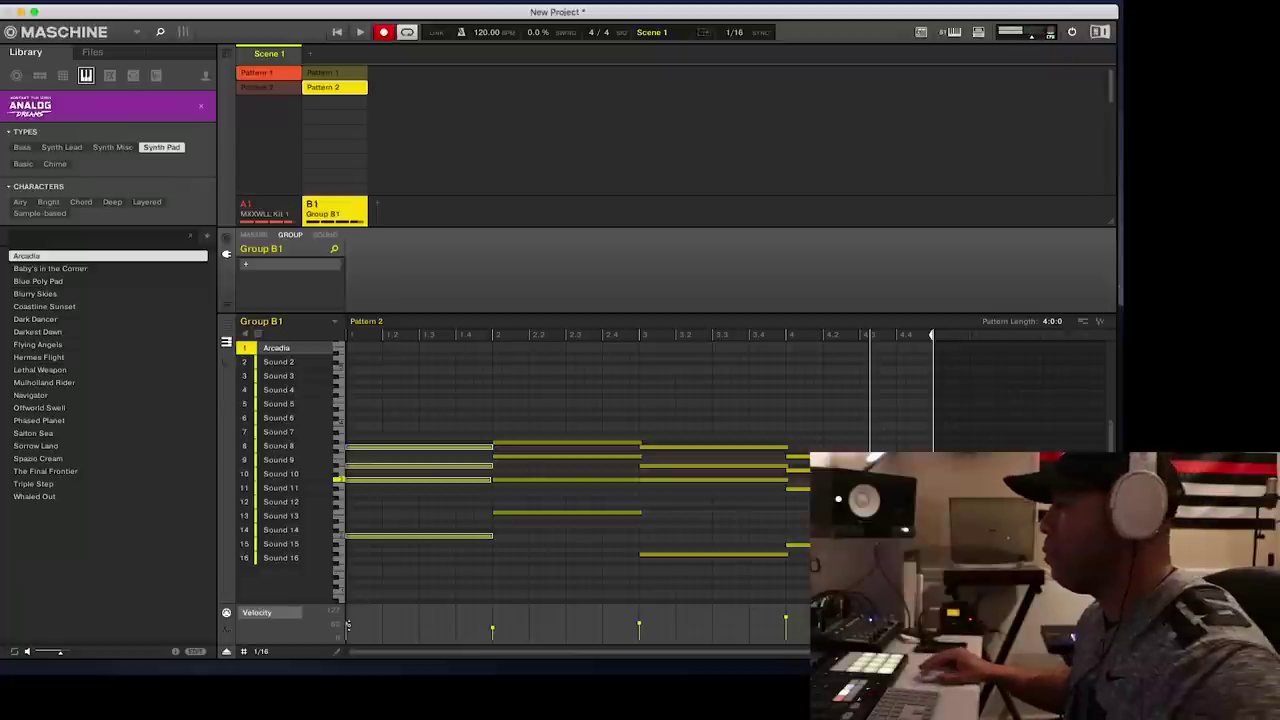
left_click(327, 78)
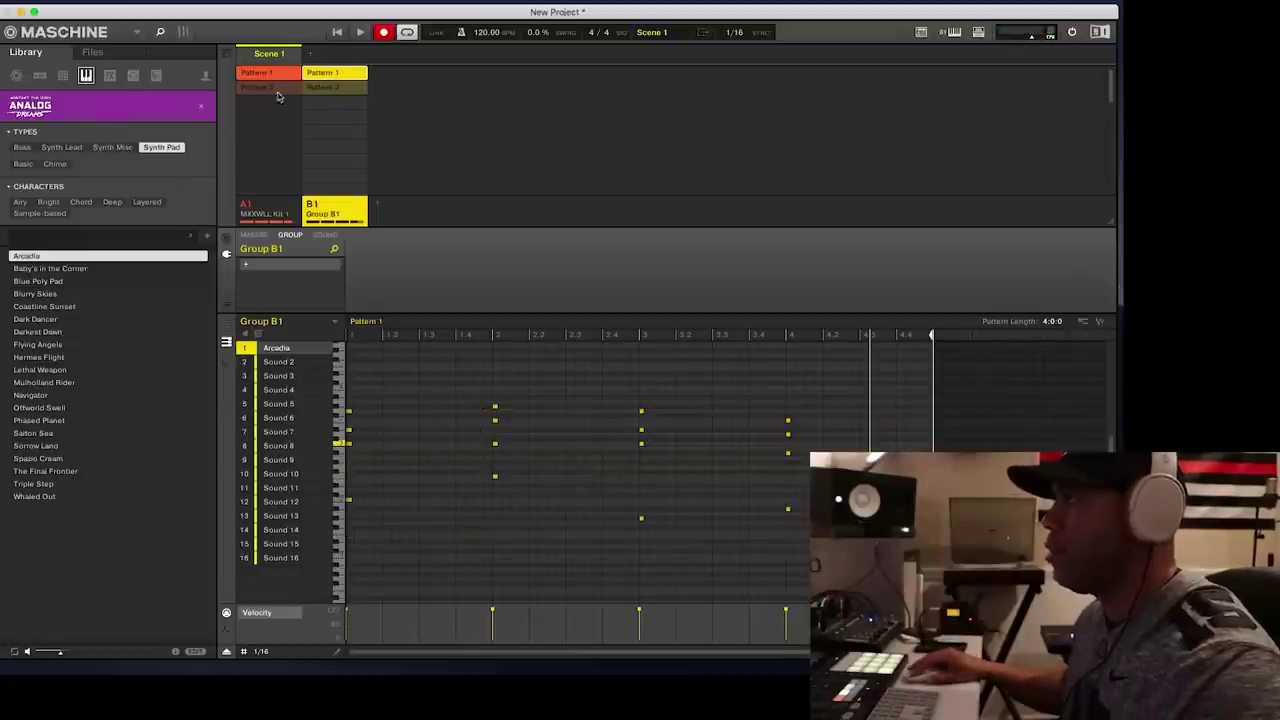
left_click(331, 88)
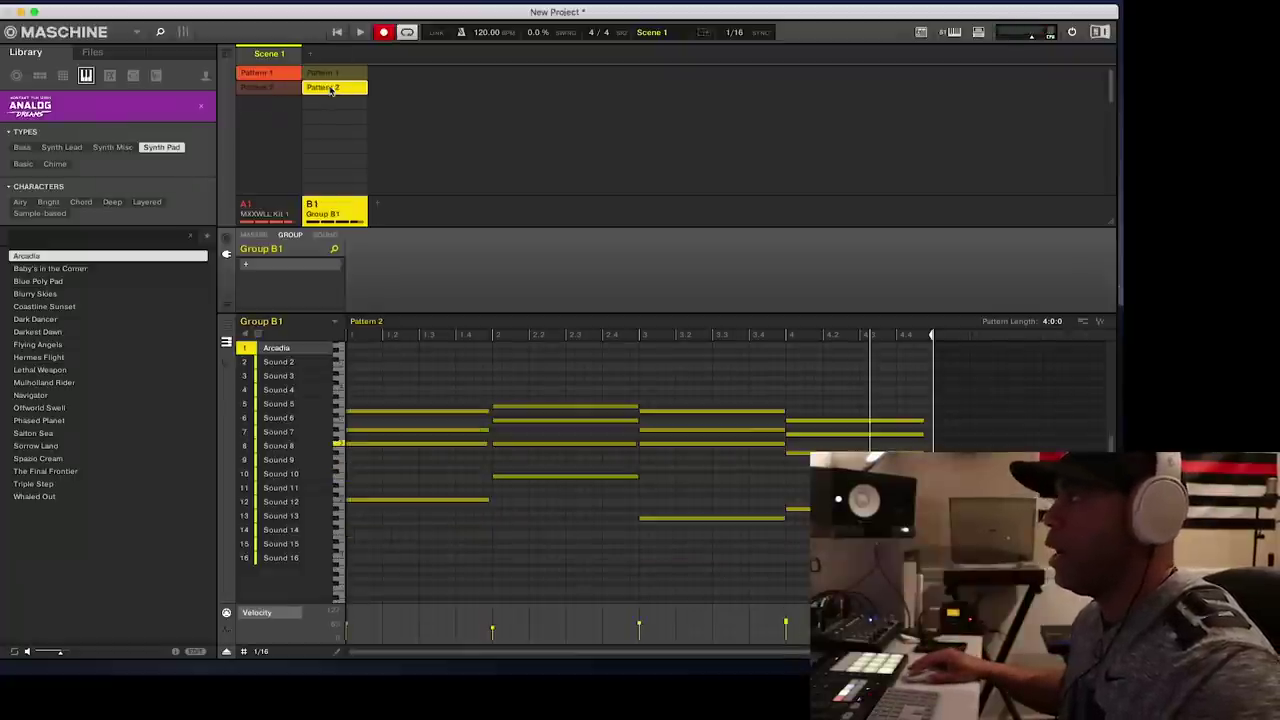
left_click(328, 76)
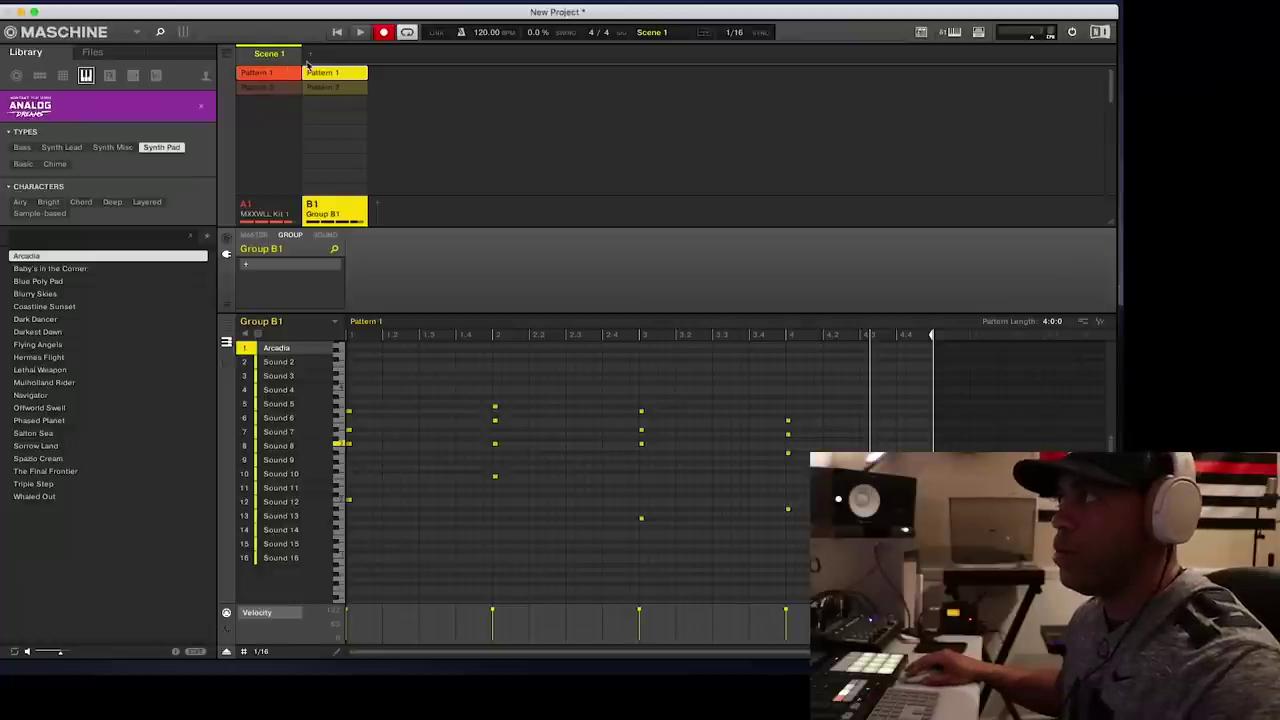
Create Scene 2 using Pattern 2 for both MXXWLL Kit 1 and Group B1.
left_click(310, 54)
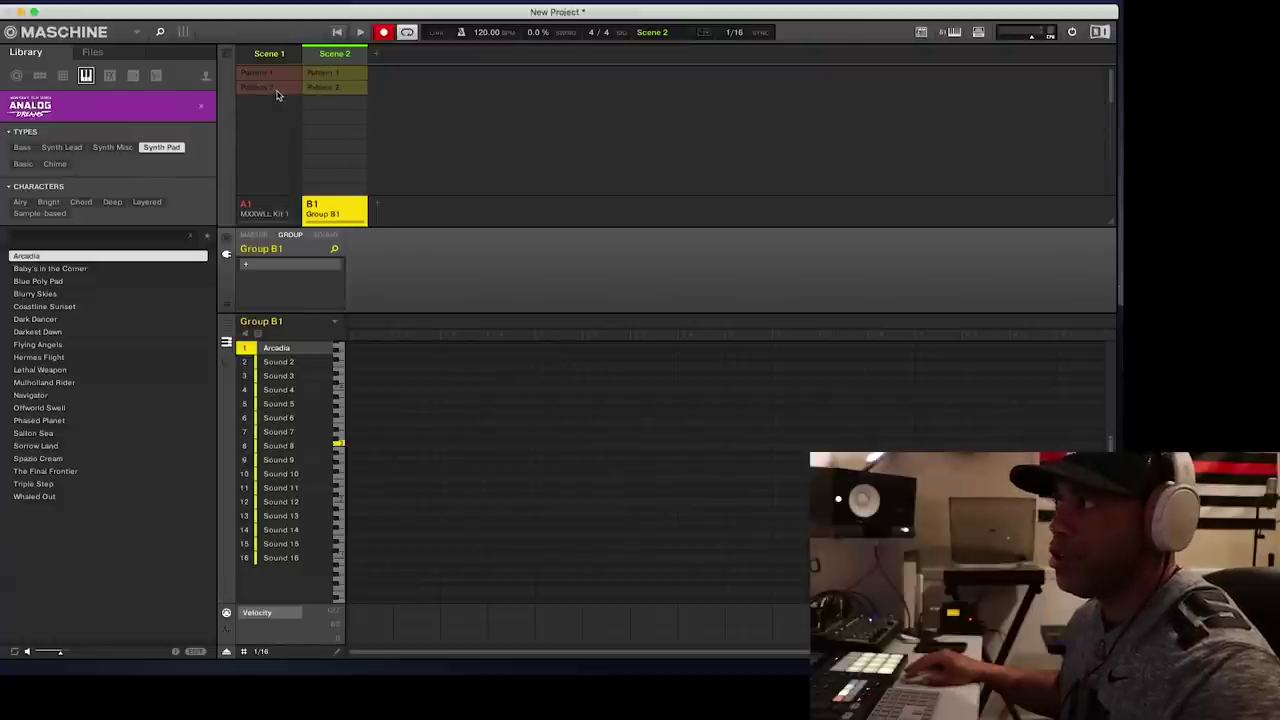
left_click(277, 94)
left_click(322, 97)
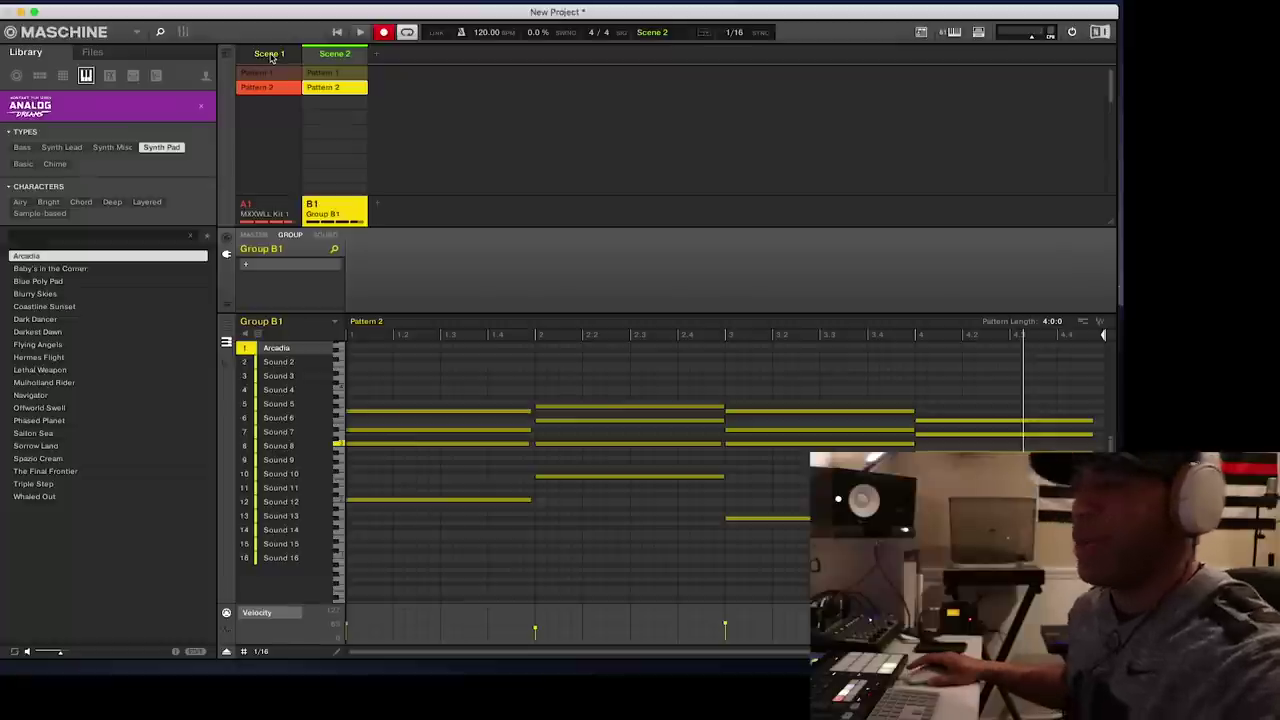
left_click(270, 55)
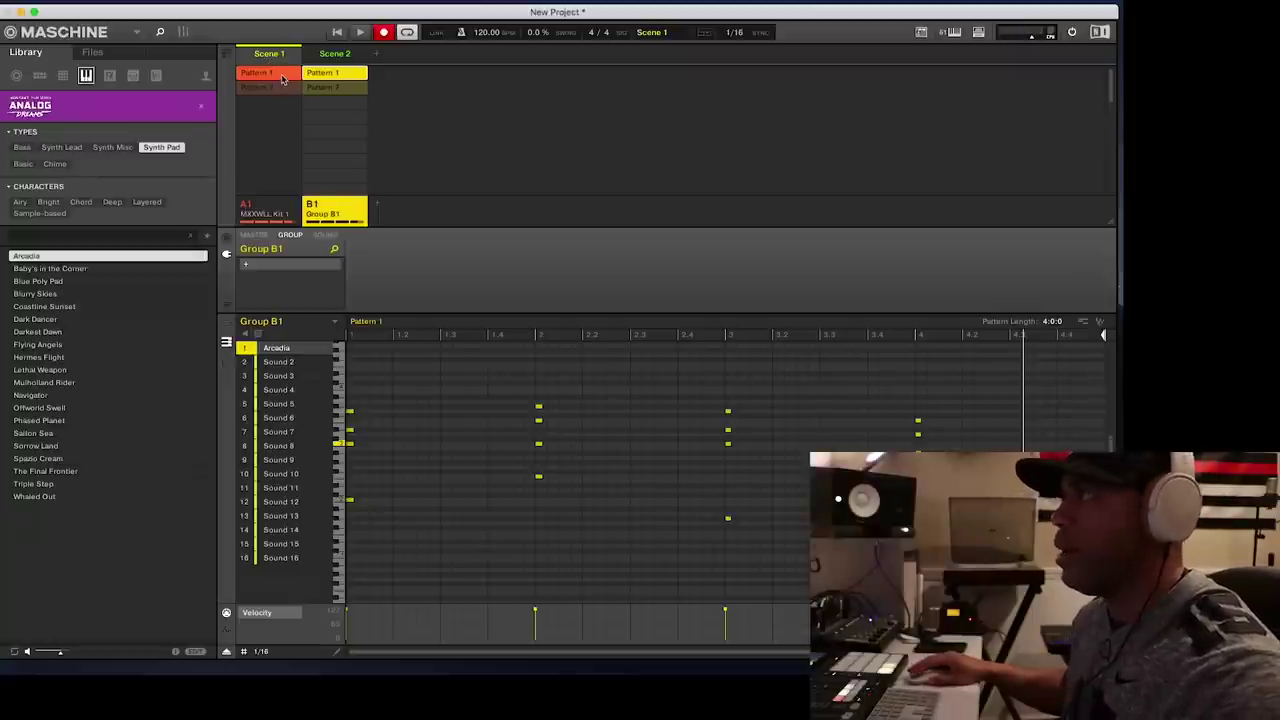
Remove the drums from Scene 1, assign Group B1's Pattern 2, and audition it.
left_click(282, 79)
left_click(282, 79)
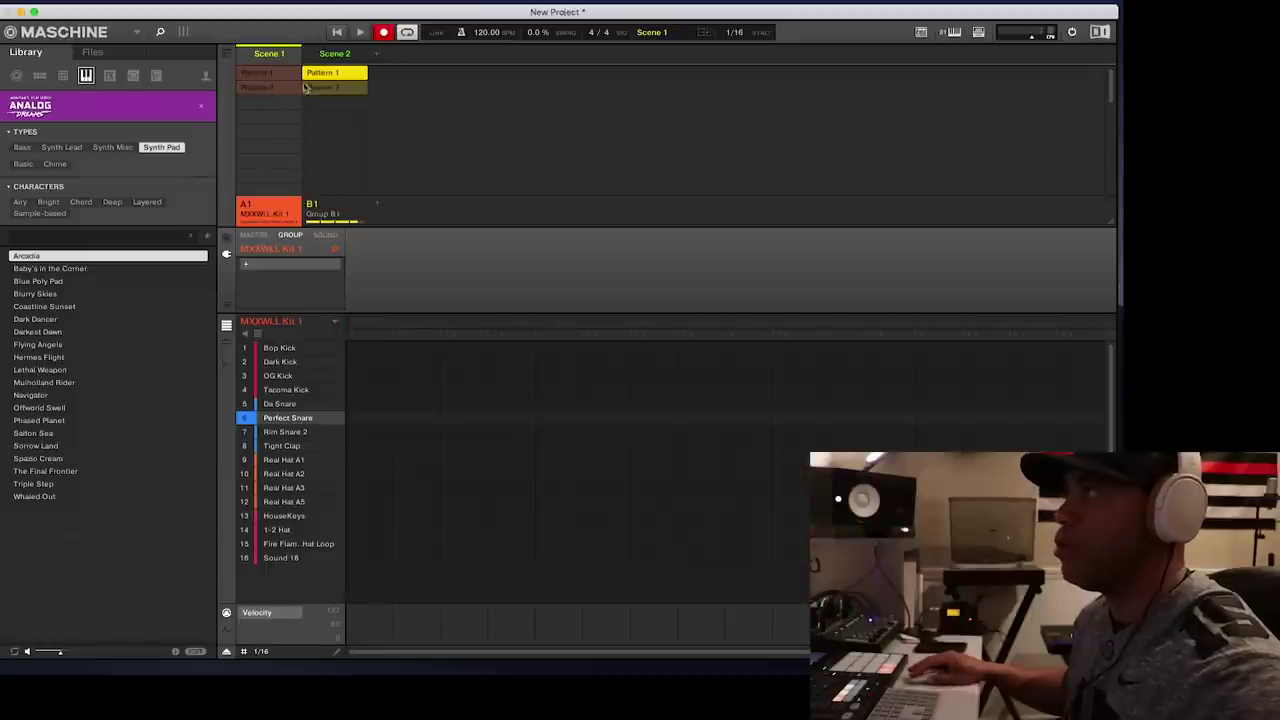
left_click(316, 110)
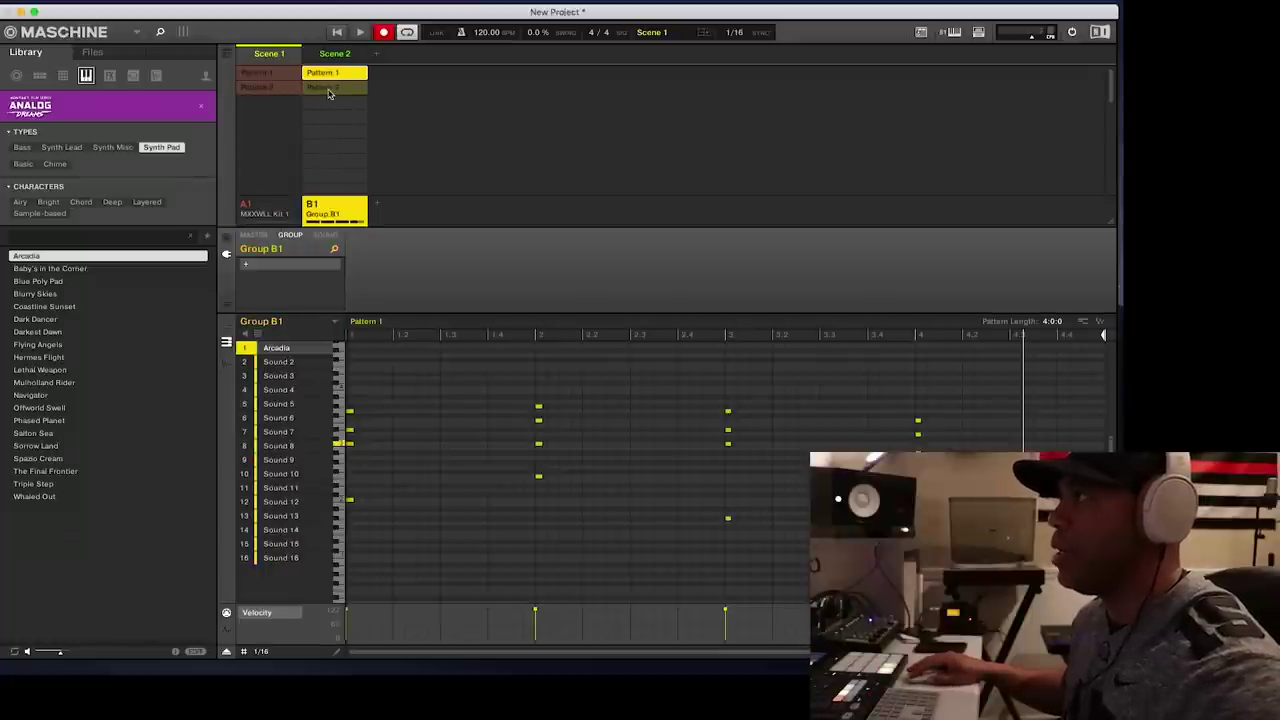
left_click(327, 88)
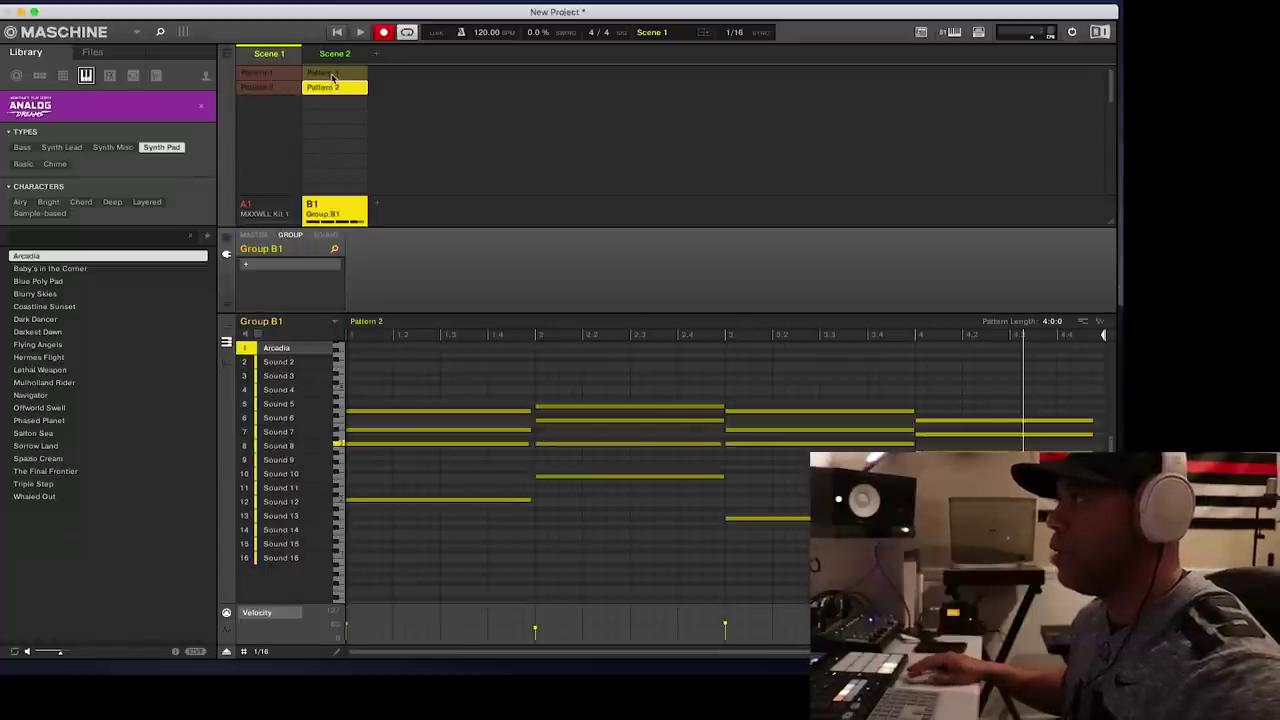
key("space")
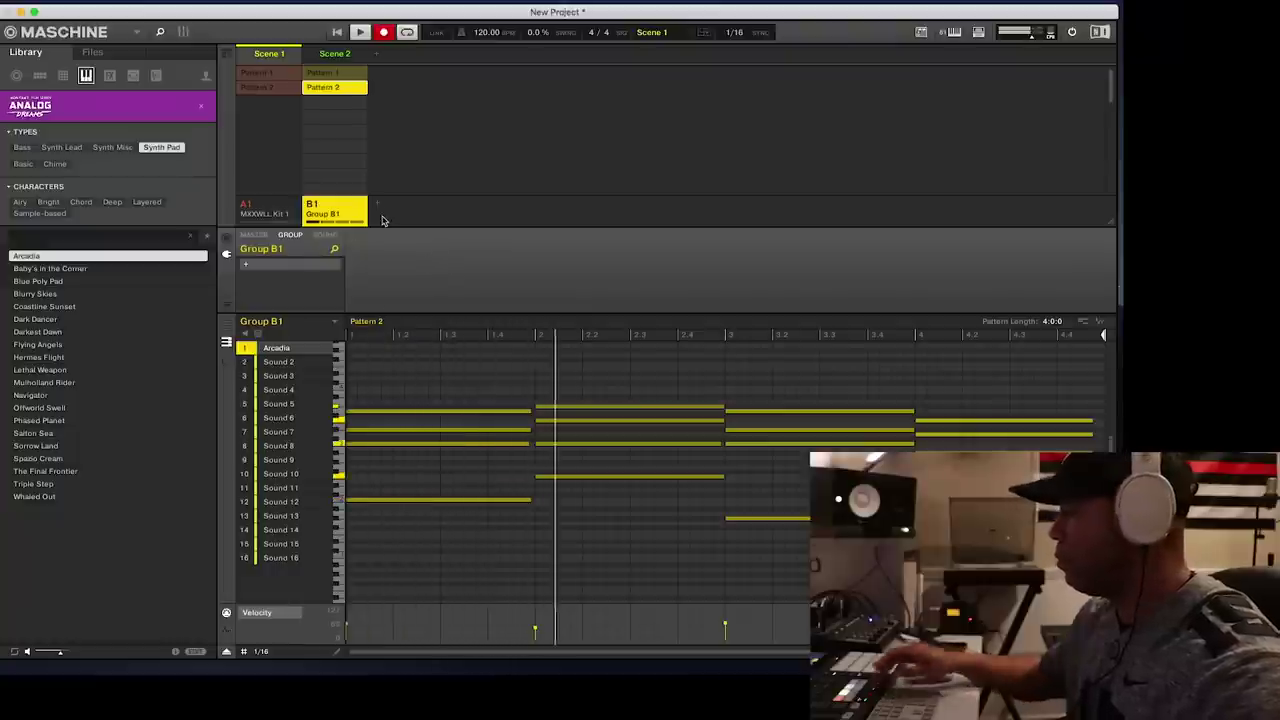
key("space")
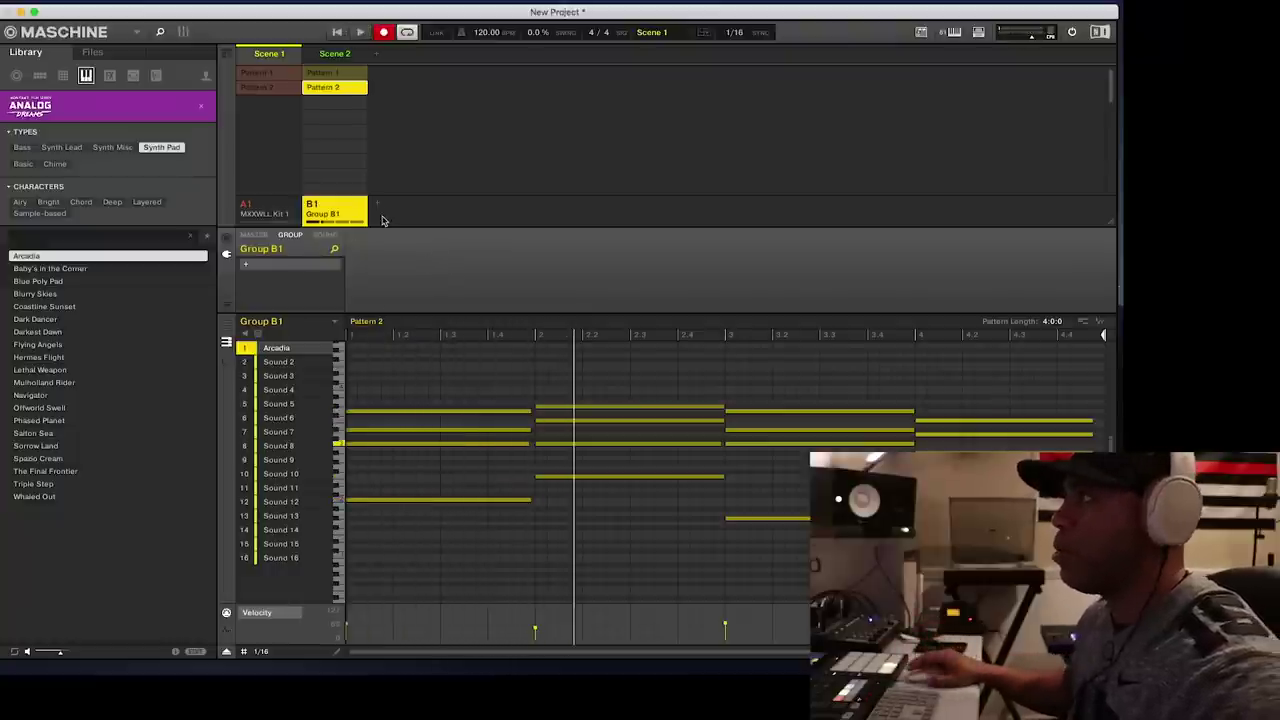
Switch Scene 2's drums to Pattern 1 and add an empty Scene 3.
left_click(334, 55)
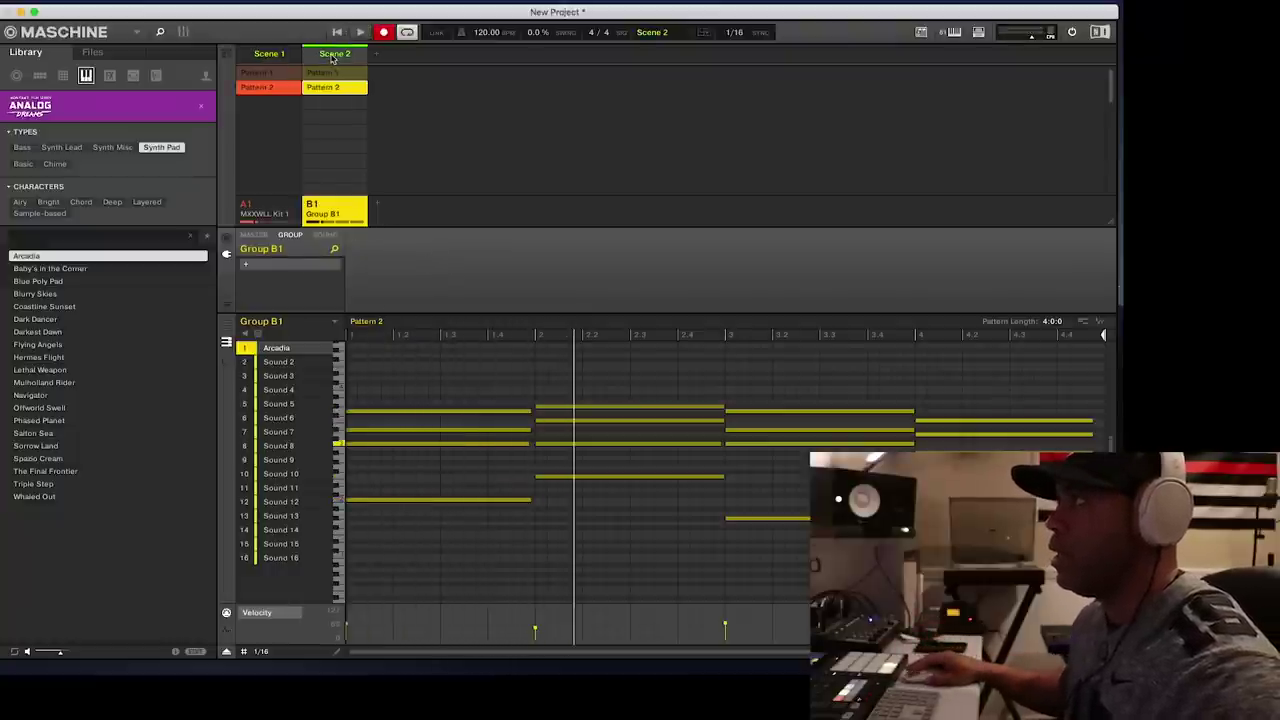
left_click(275, 77)
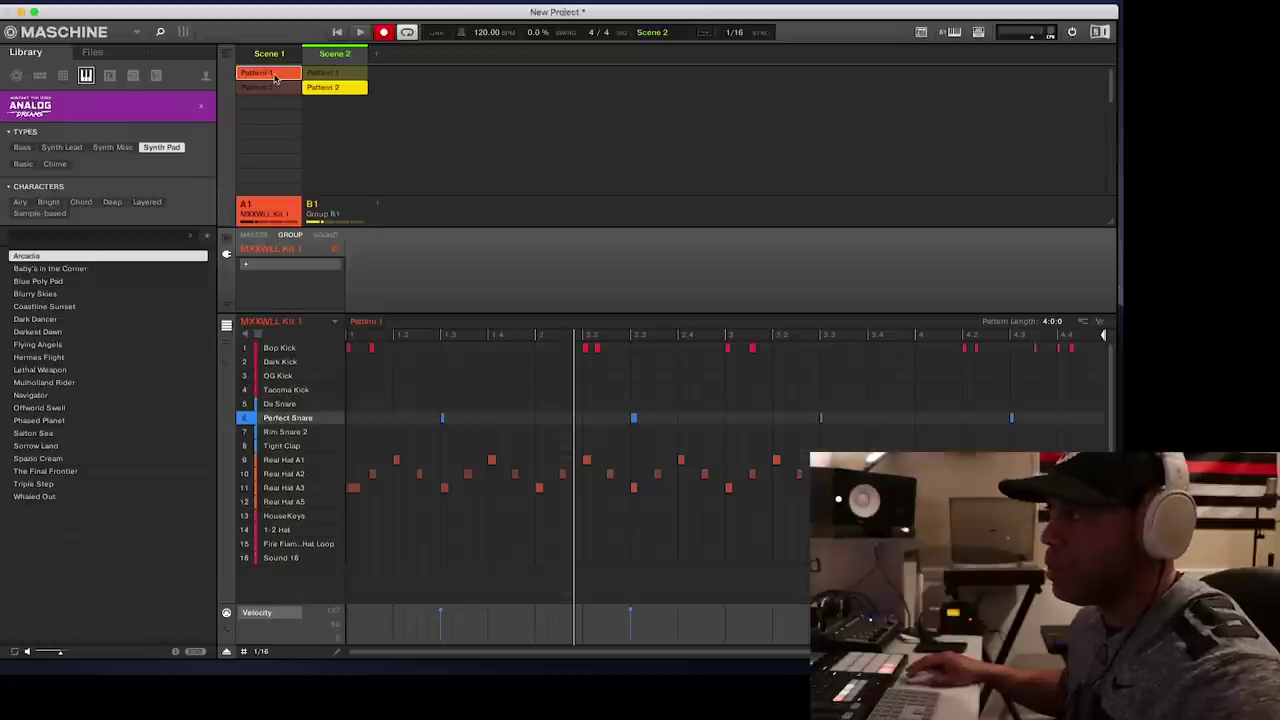
left_click(377, 57)
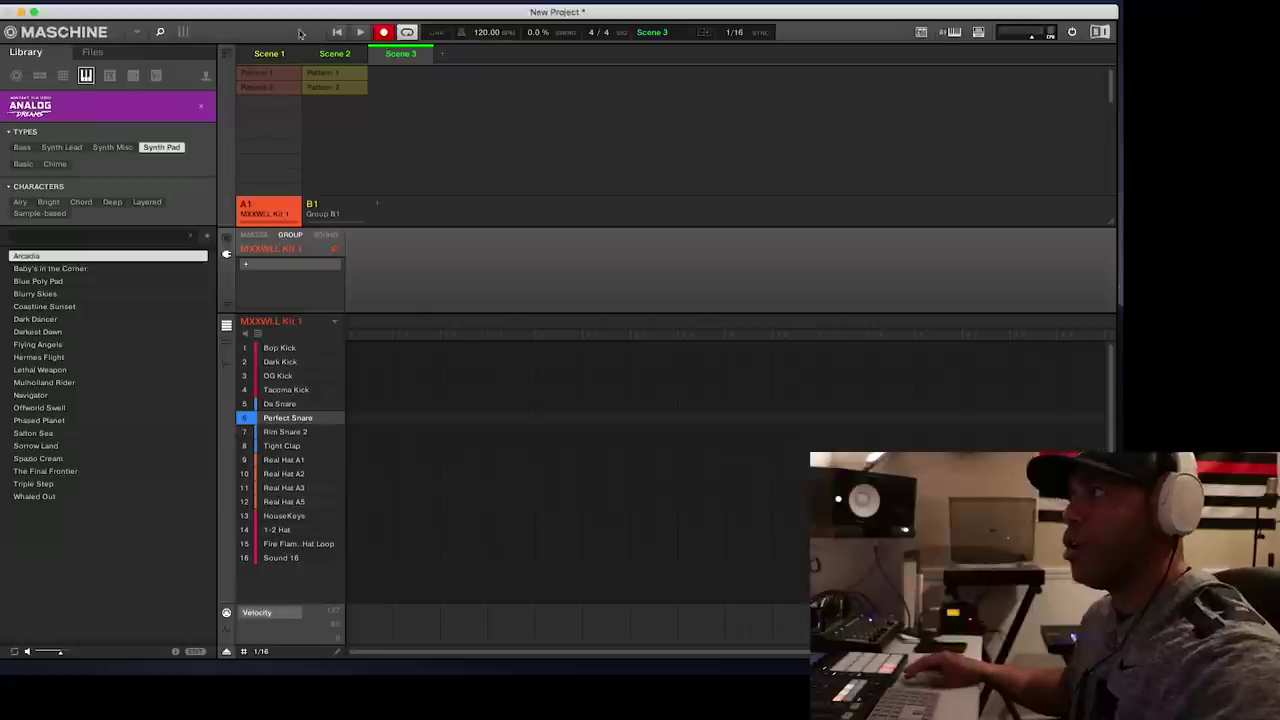
In Song view, place Scene 1 at bar 1 of the arrangement.
left_click(230, 53)
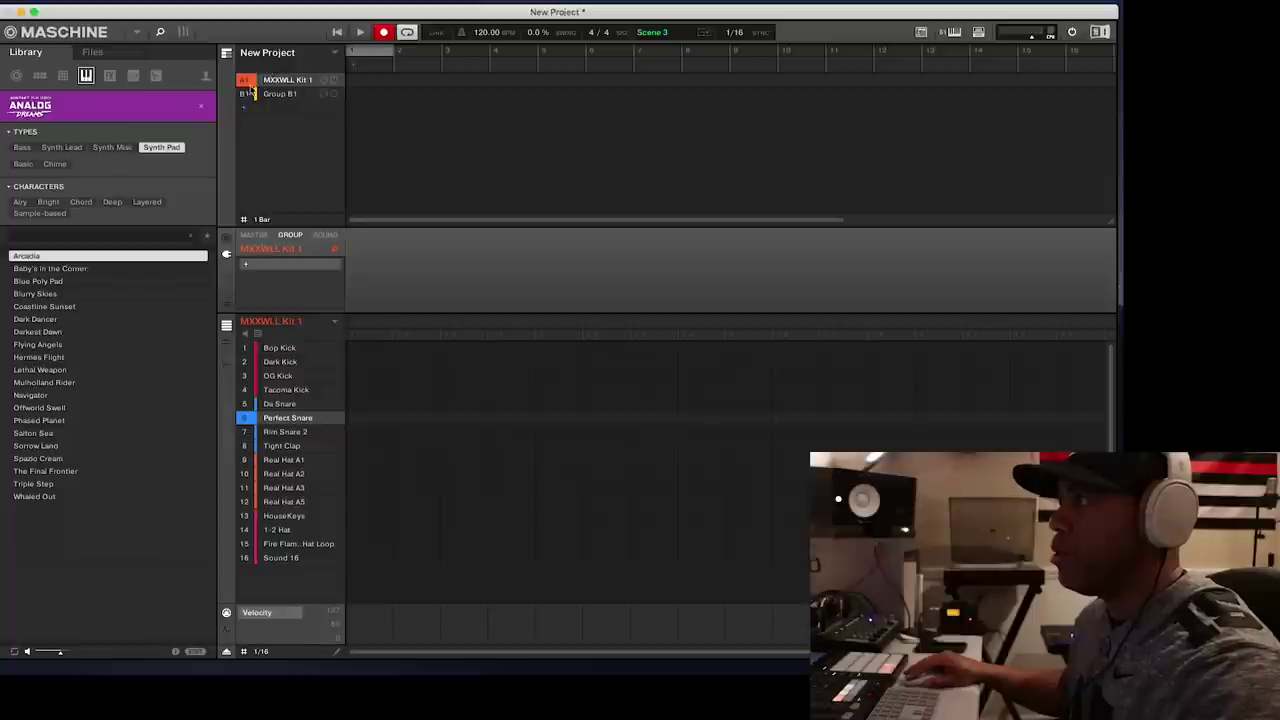
left_click(228, 54)
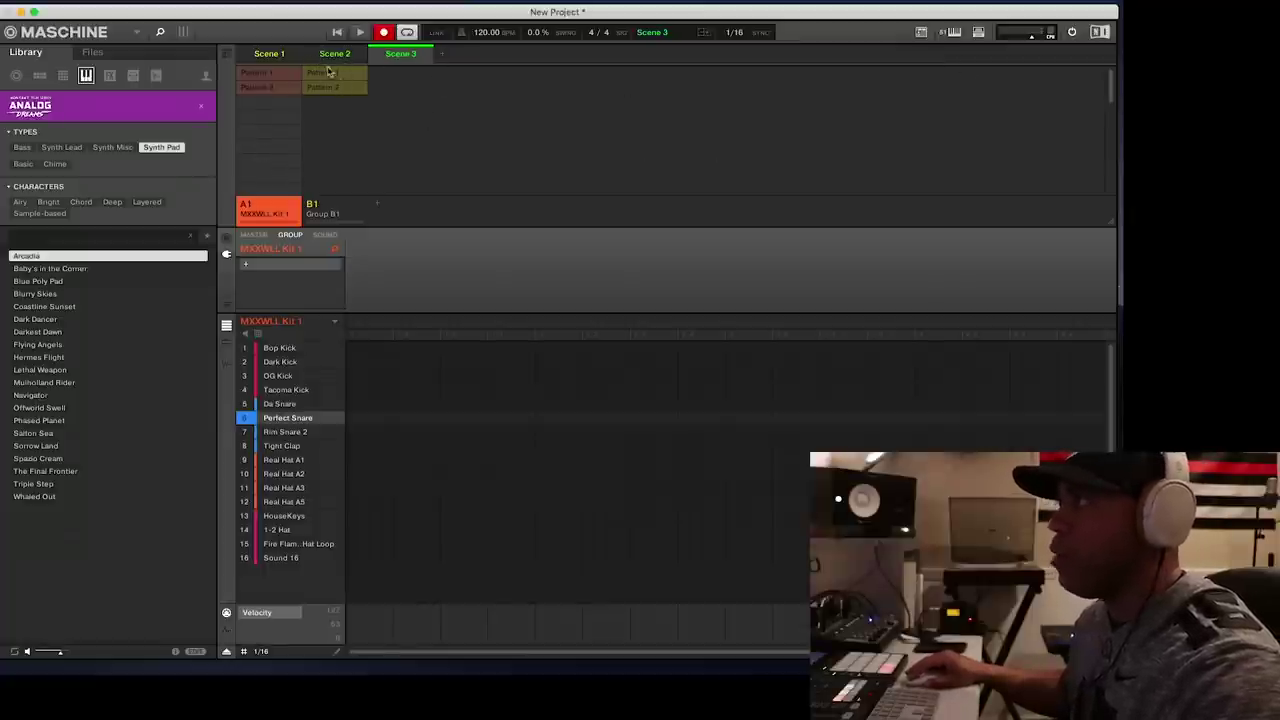
left_click(227, 55)
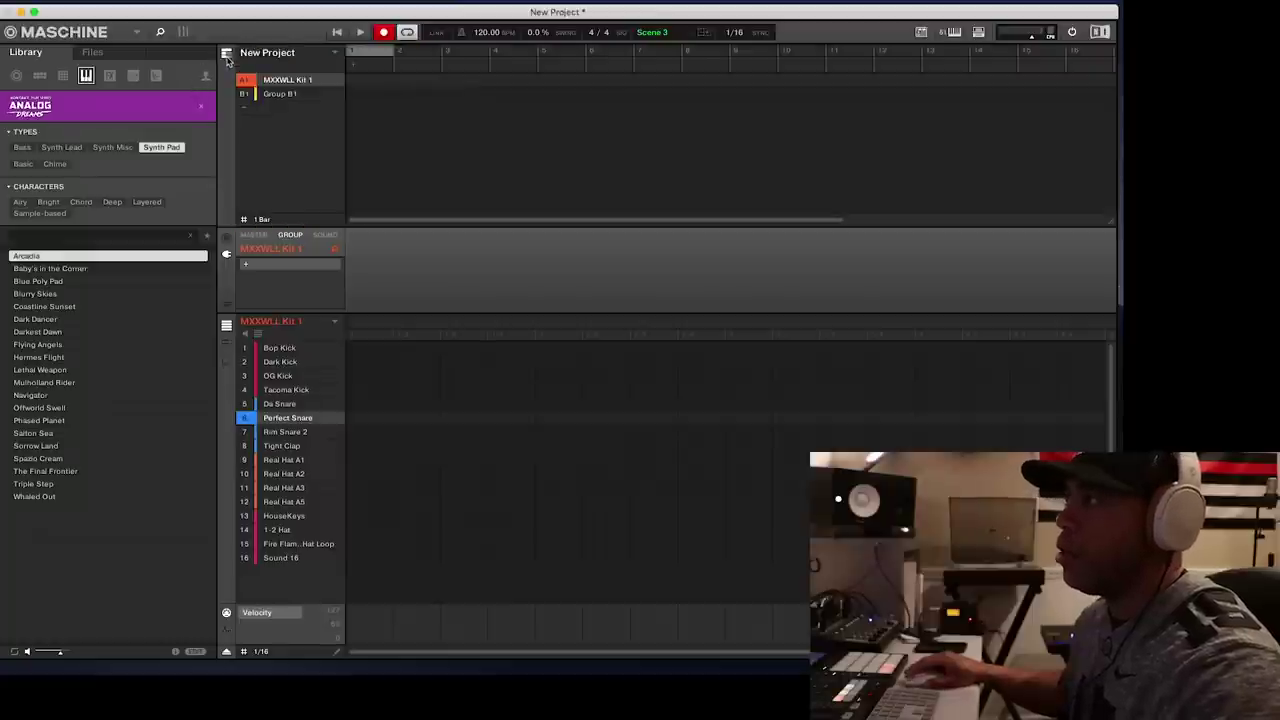
left_click(355, 67)
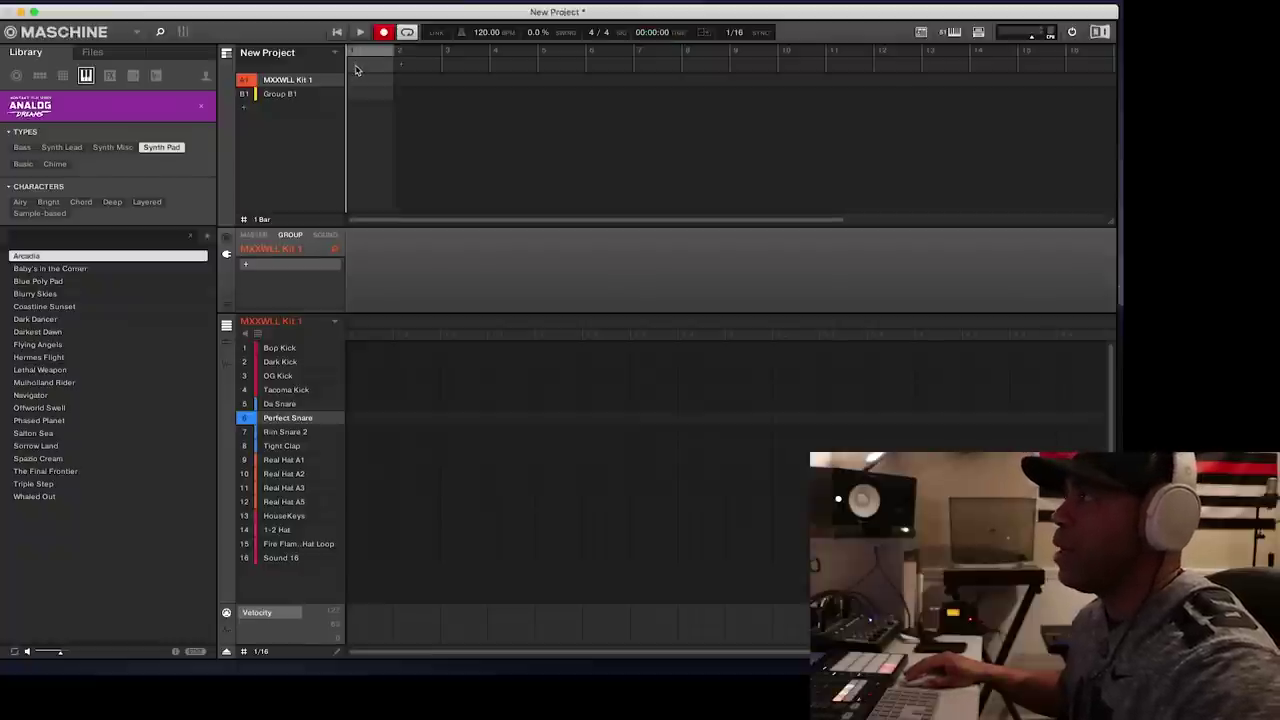
right_click(355, 67)
mouse_move(390, 87)
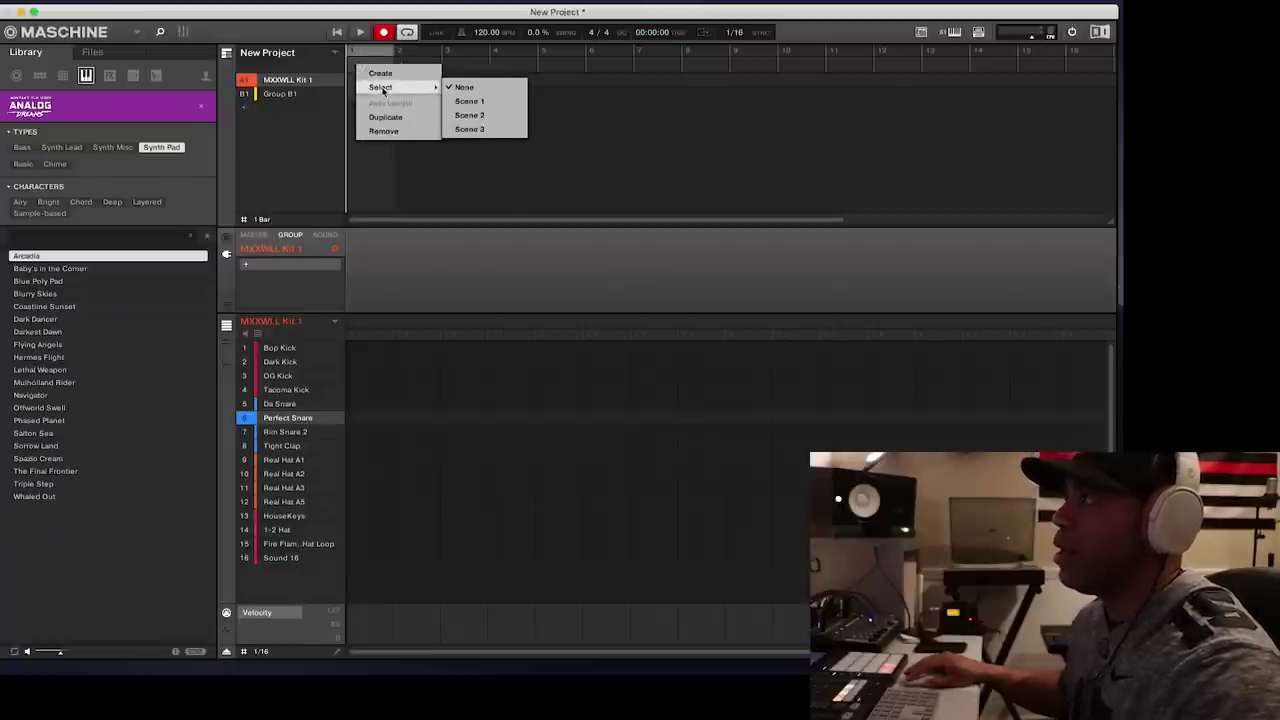
left_click(492, 101)
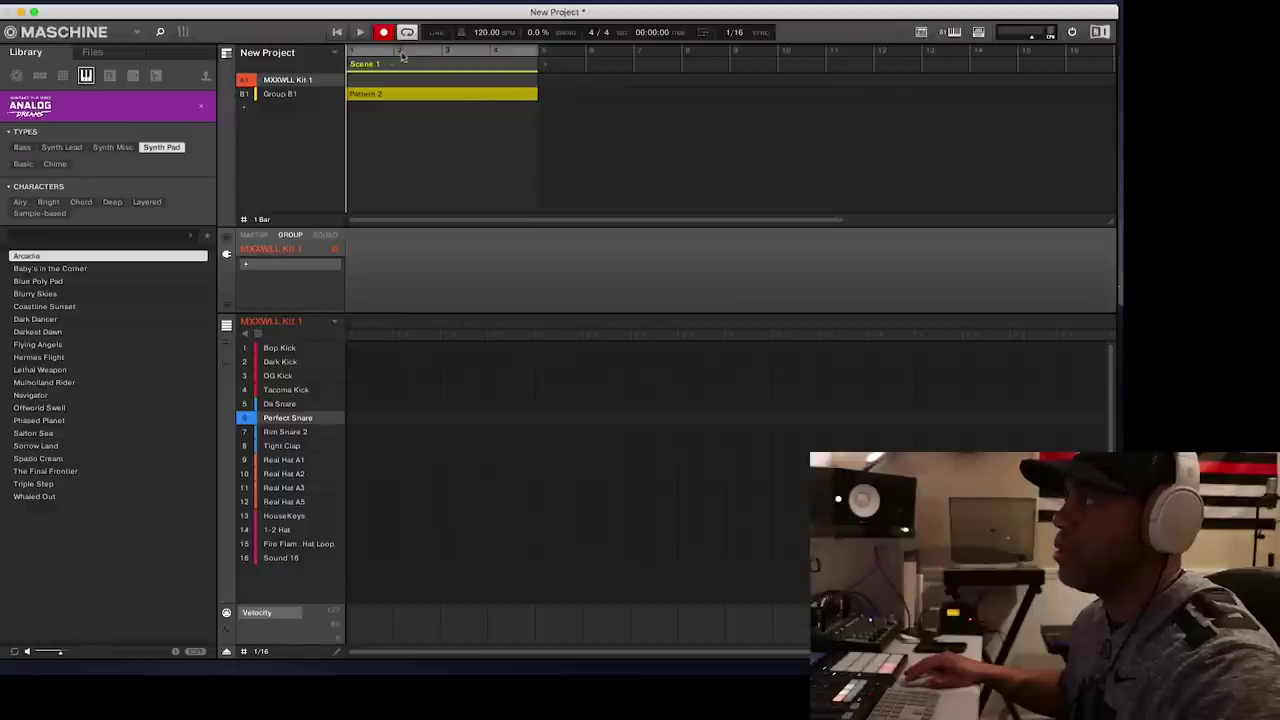
Place Scene 2 at bar 5, rewind to the song start, and return to Ideas view.
left_click(548, 68)
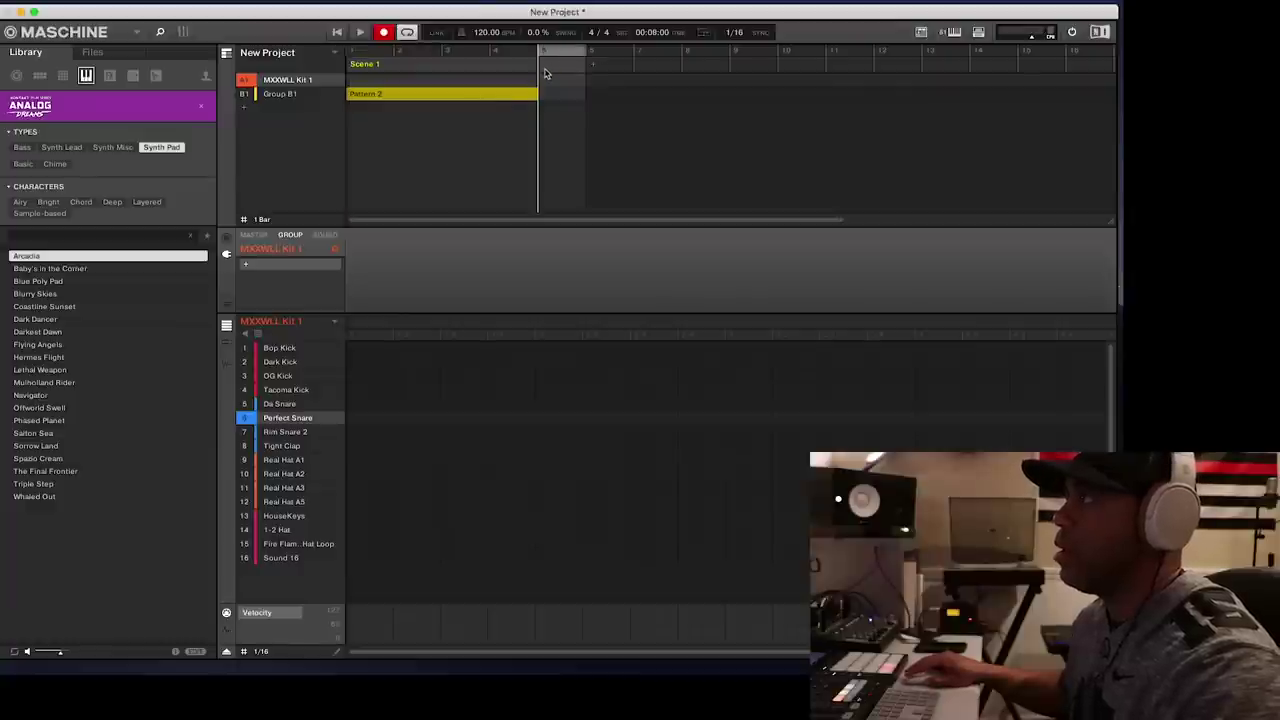
right_click(552, 70)
mouse_move(571, 86)
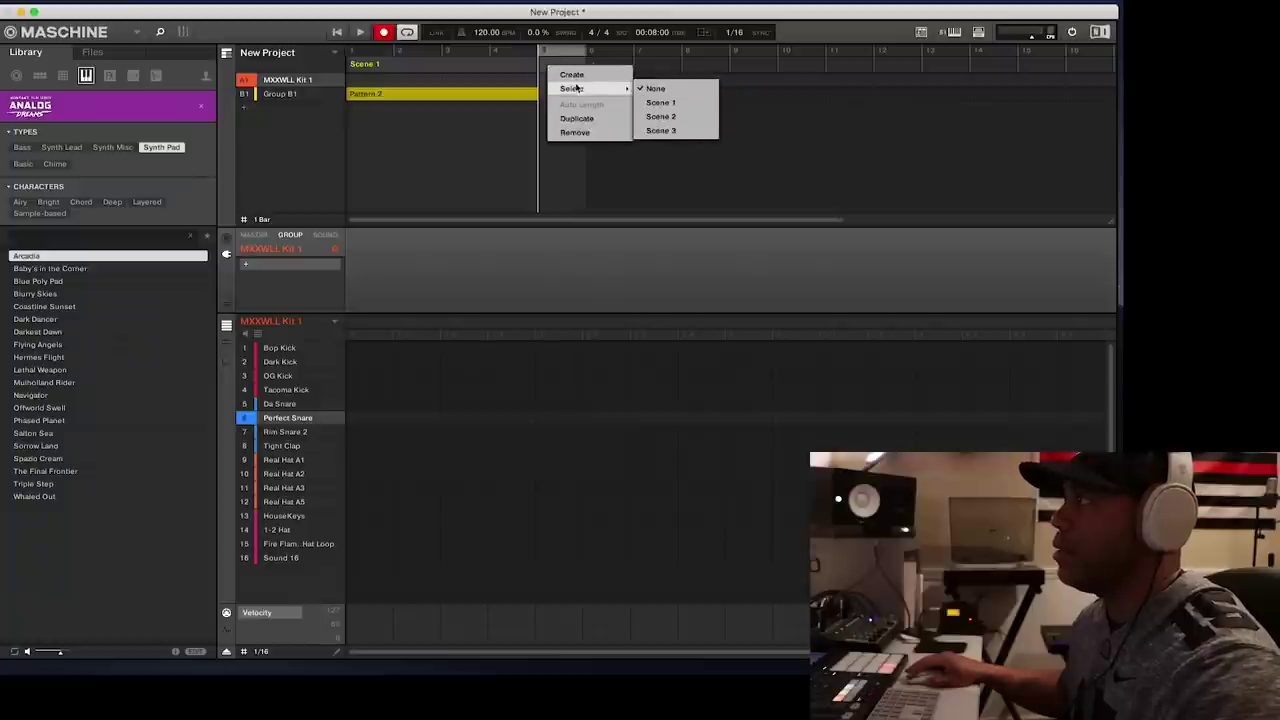
left_click(655, 117)
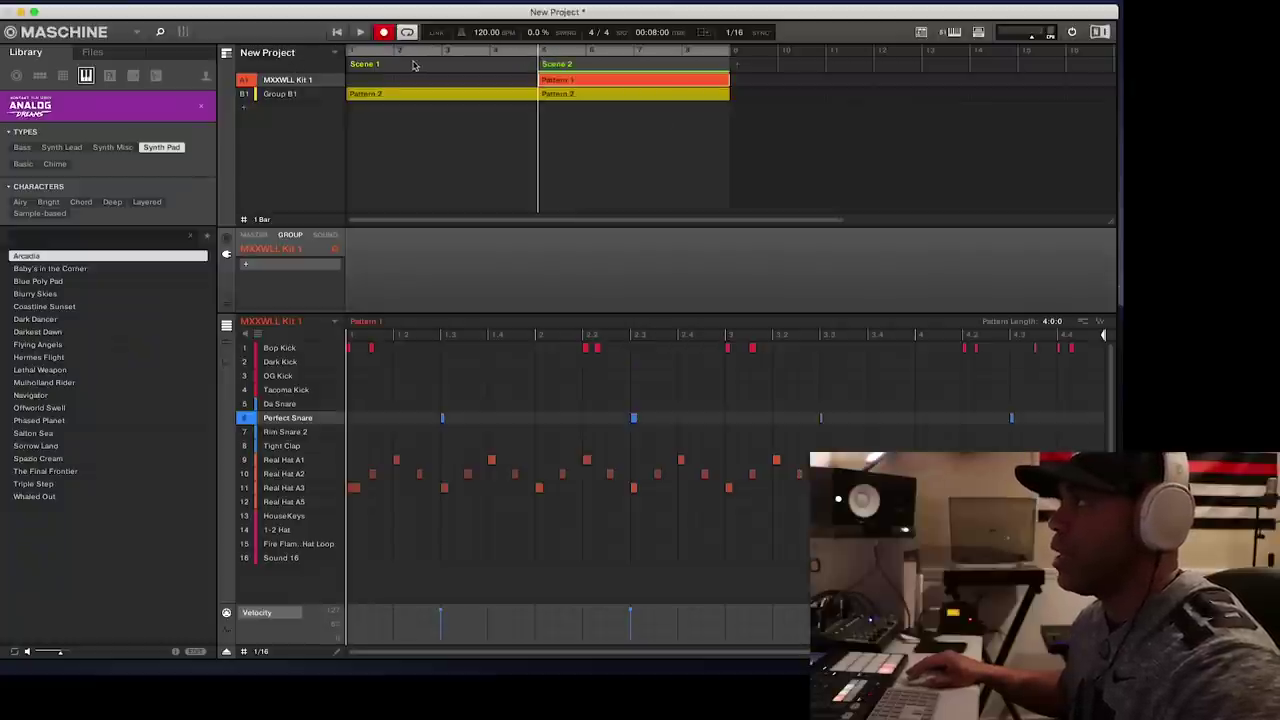
left_click(347, 52)
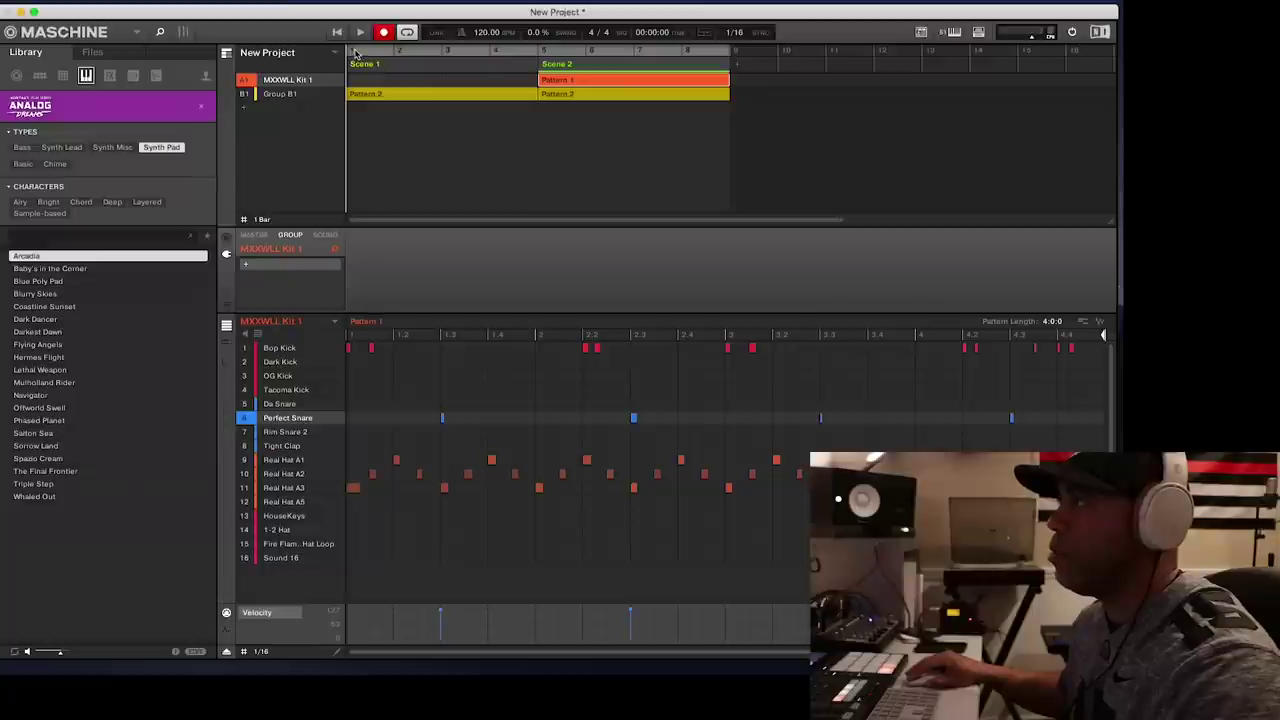
left_click(226, 56)
left_click(226, 58)
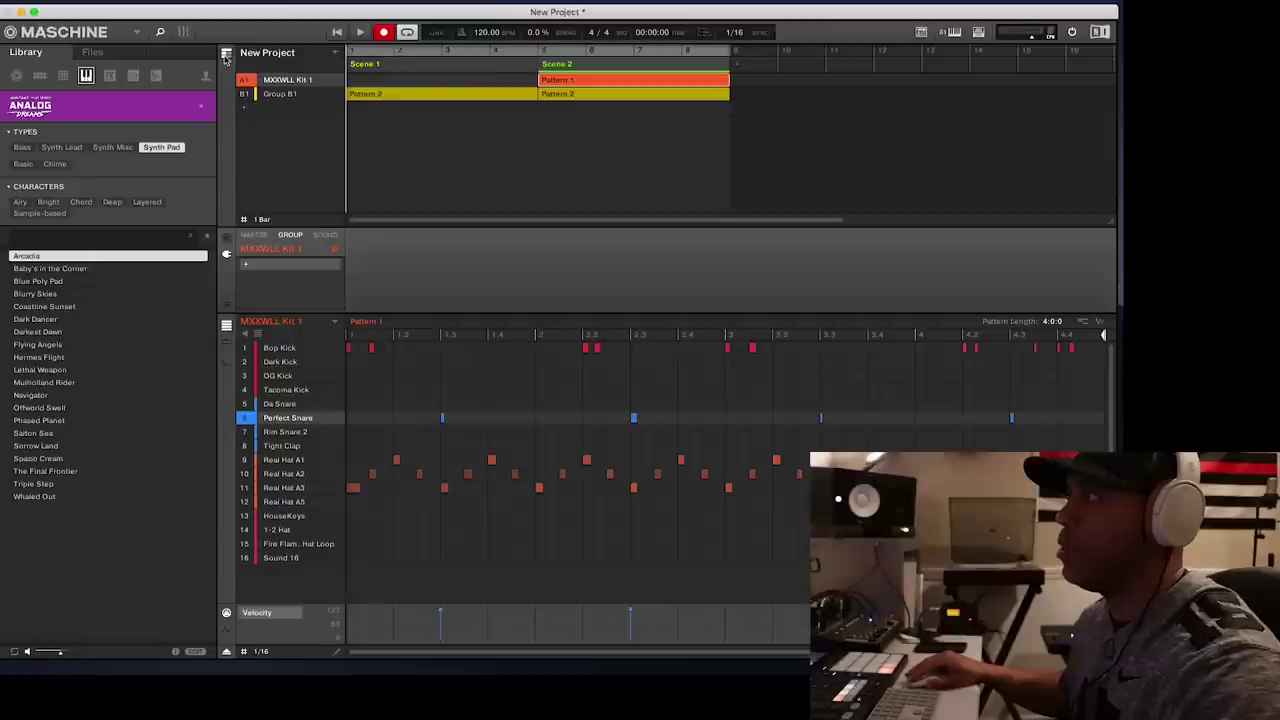
left_click(225, 56)
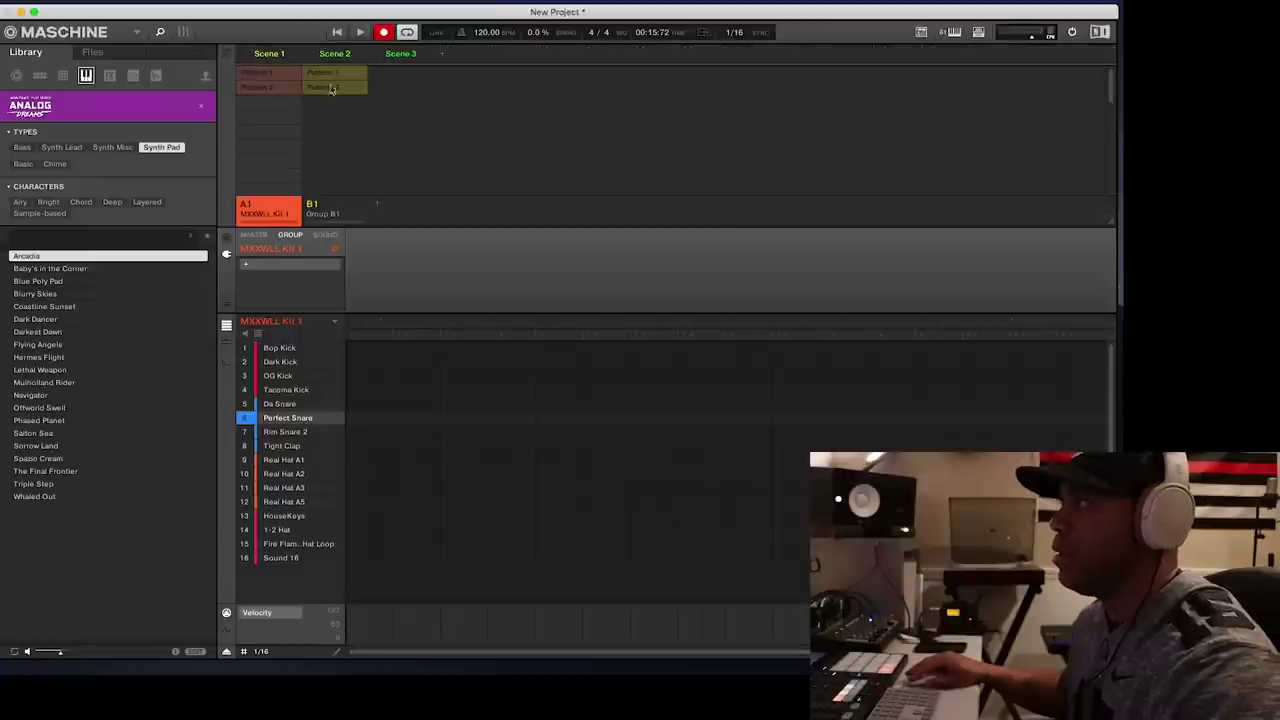
Give Scene 3 drum Pattern 2 and Group B1 Pattern 1, then add Scene 4.
left_click(400, 53)
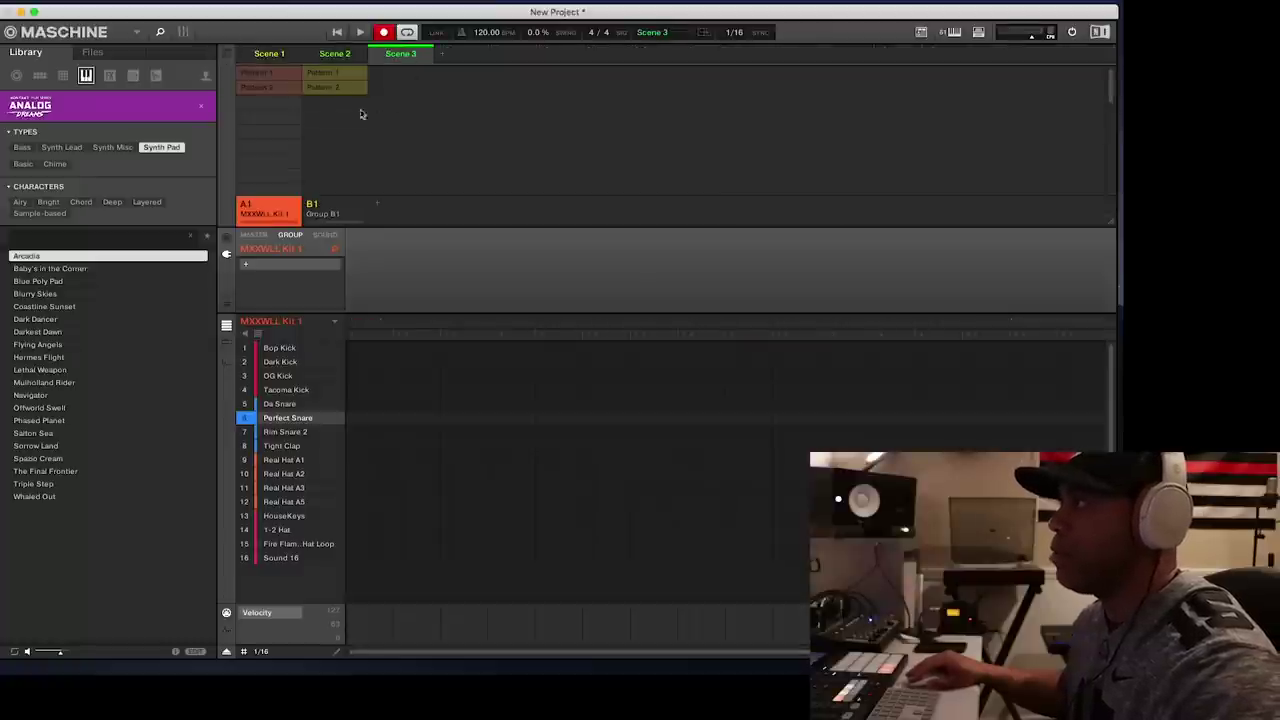
left_click(278, 87)
left_click(343, 79)
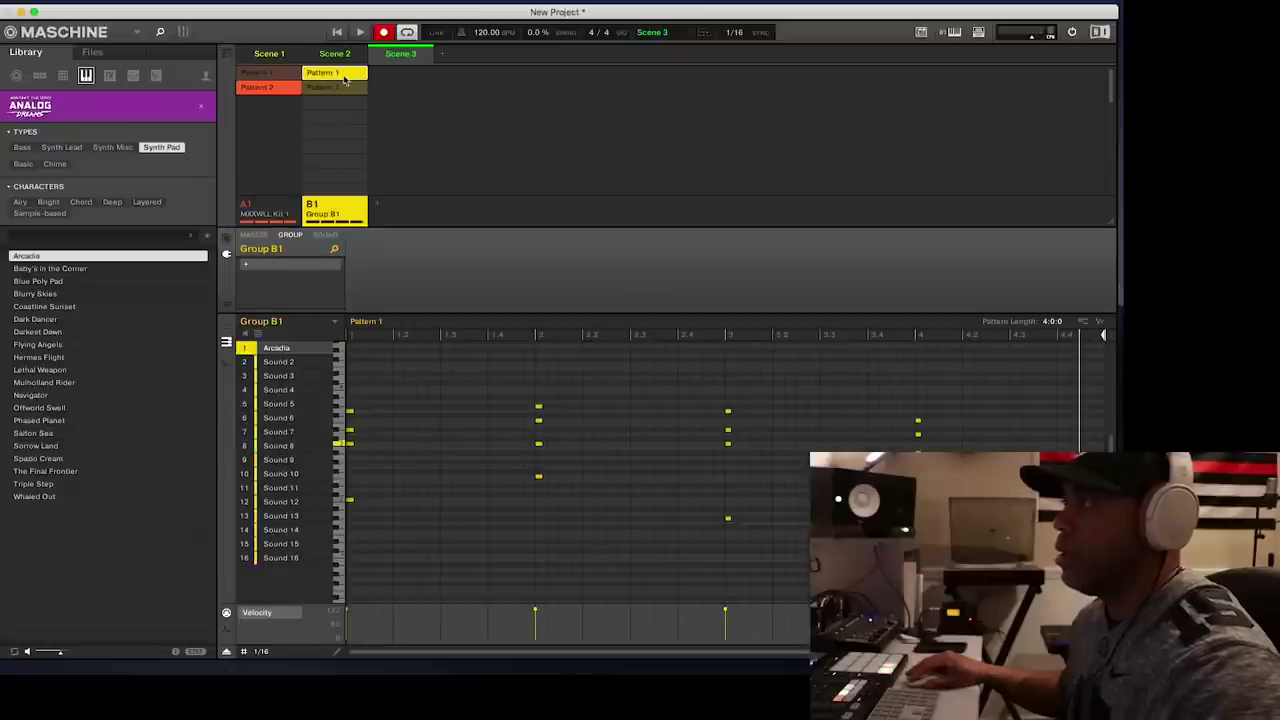
left_click(441, 53)
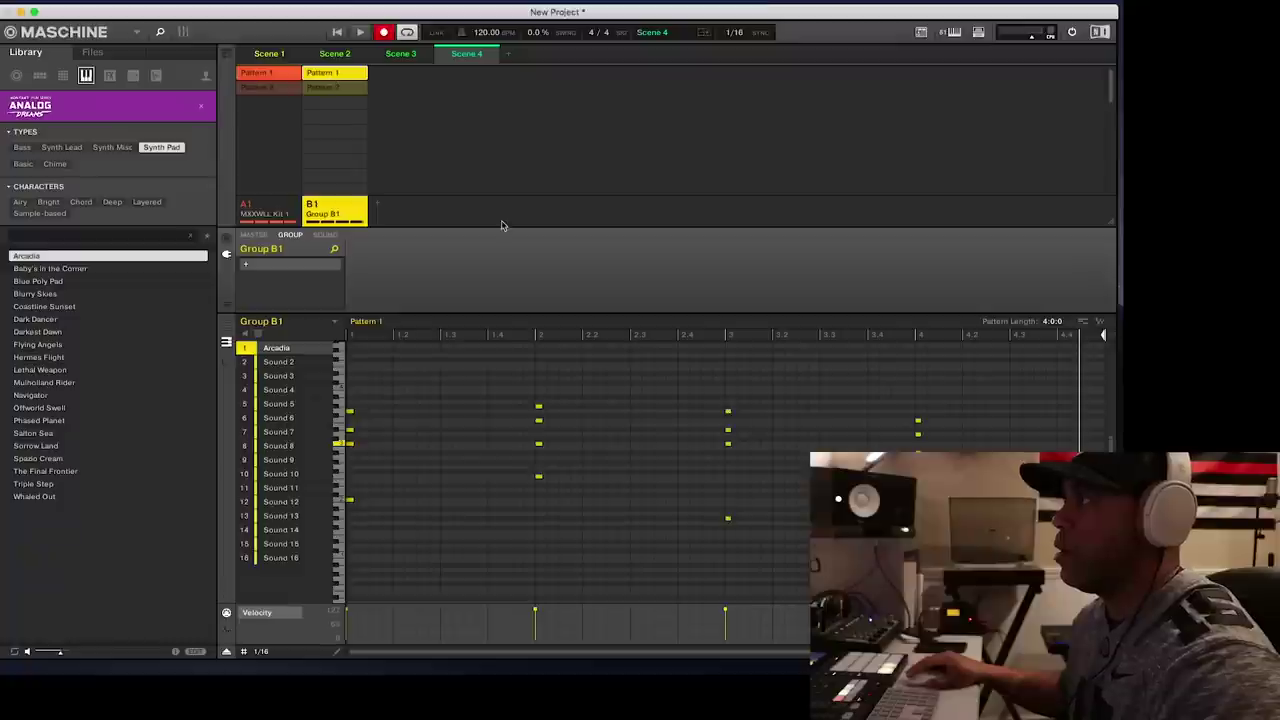
Arrange Scene 3 at bar 9 and Scene 4 at bar 13 in the song timeline.
left_click(228, 52)
right_click(741, 71)
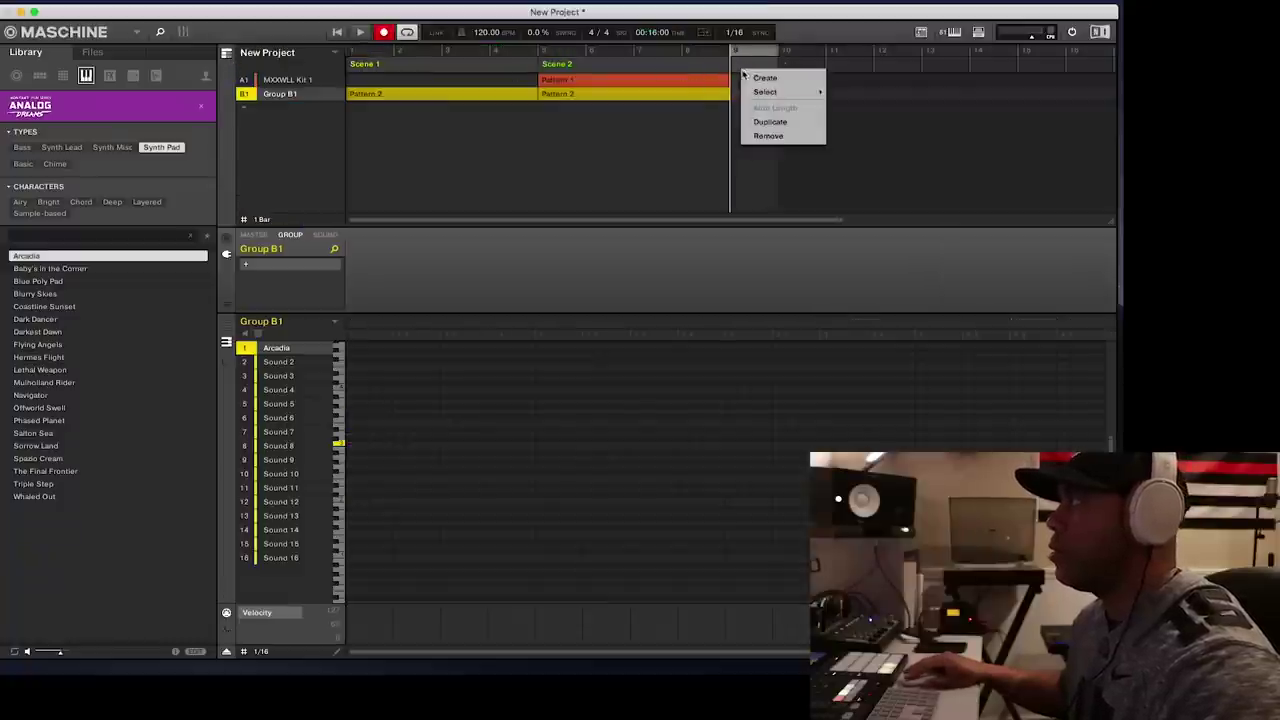
mouse_move(790, 91)
left_click(872, 136)
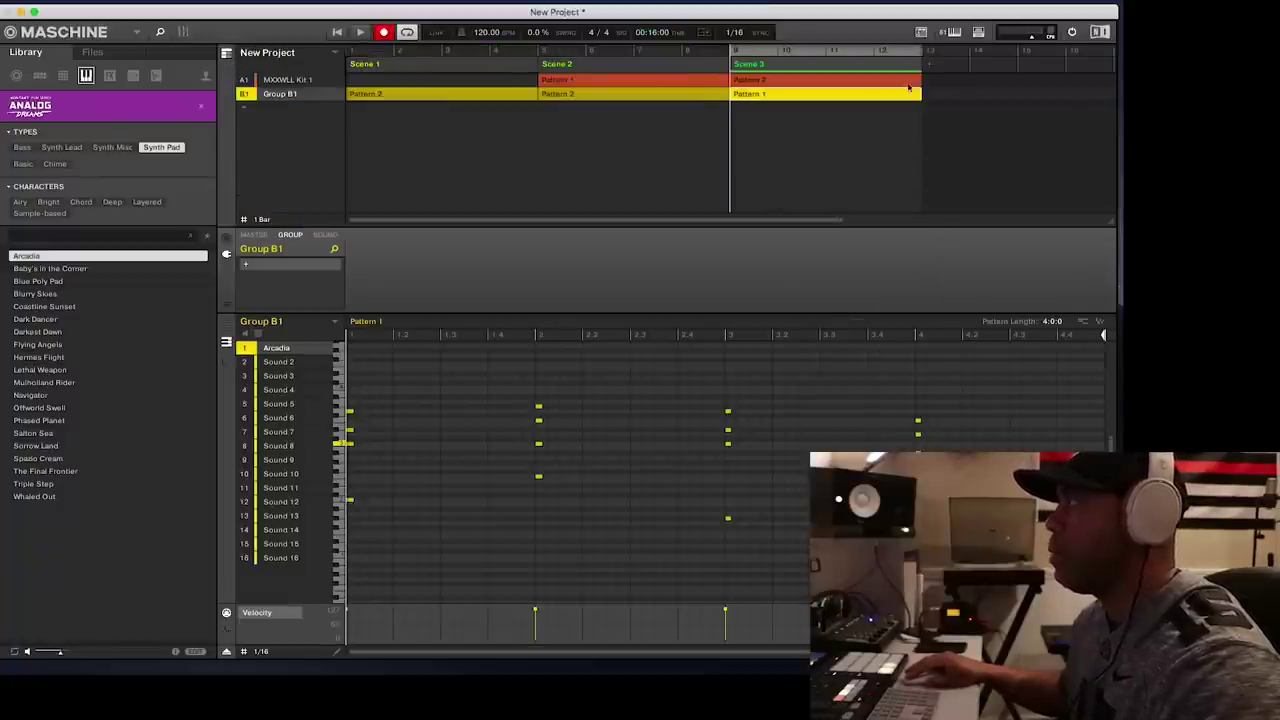
right_click(928, 70)
mouse_move(965, 92)
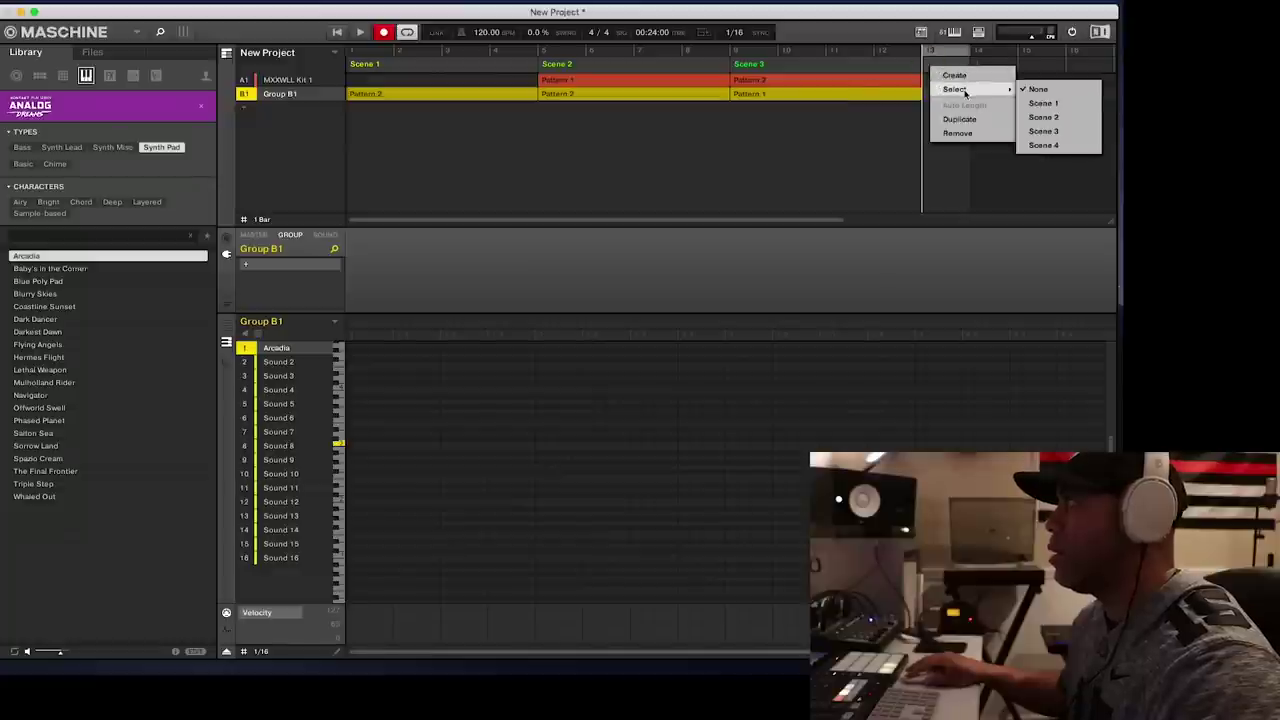
left_click(1056, 146)
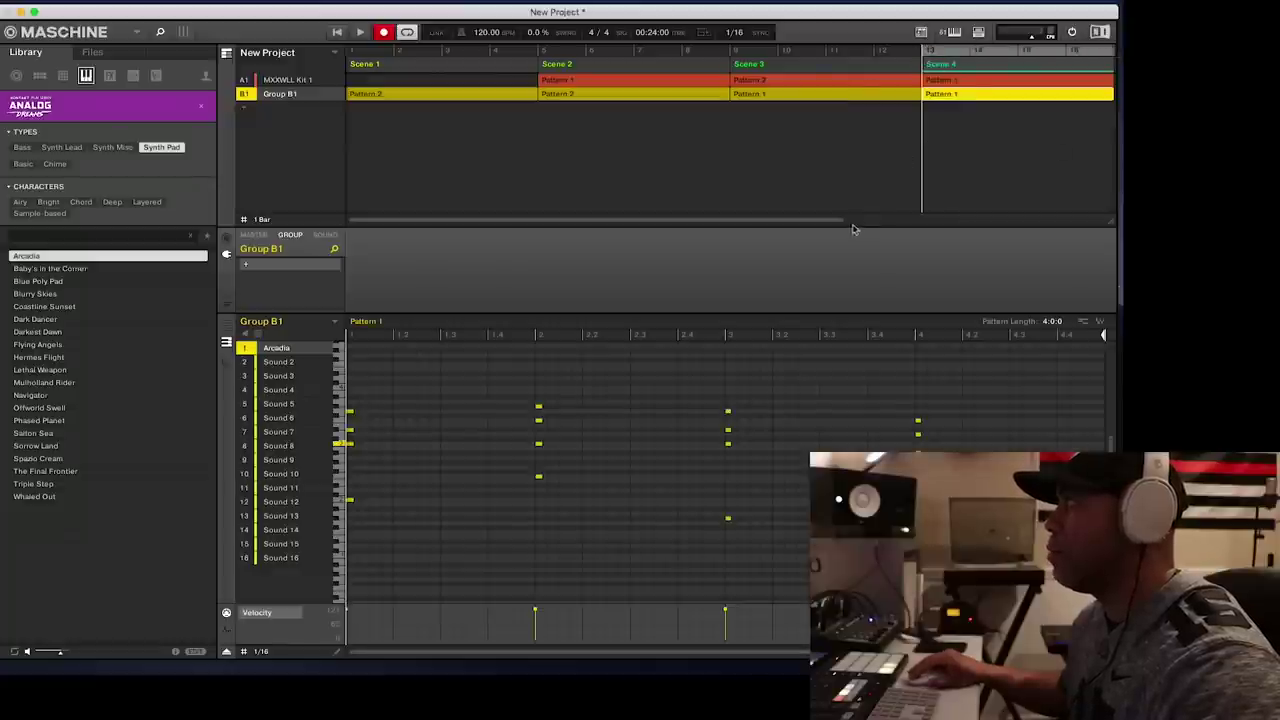
left_click_drag(877, 220, 866, 115)
Play the four-scene arrangement from the start and stop at the end of Scene 4.
left_click(784, 49)
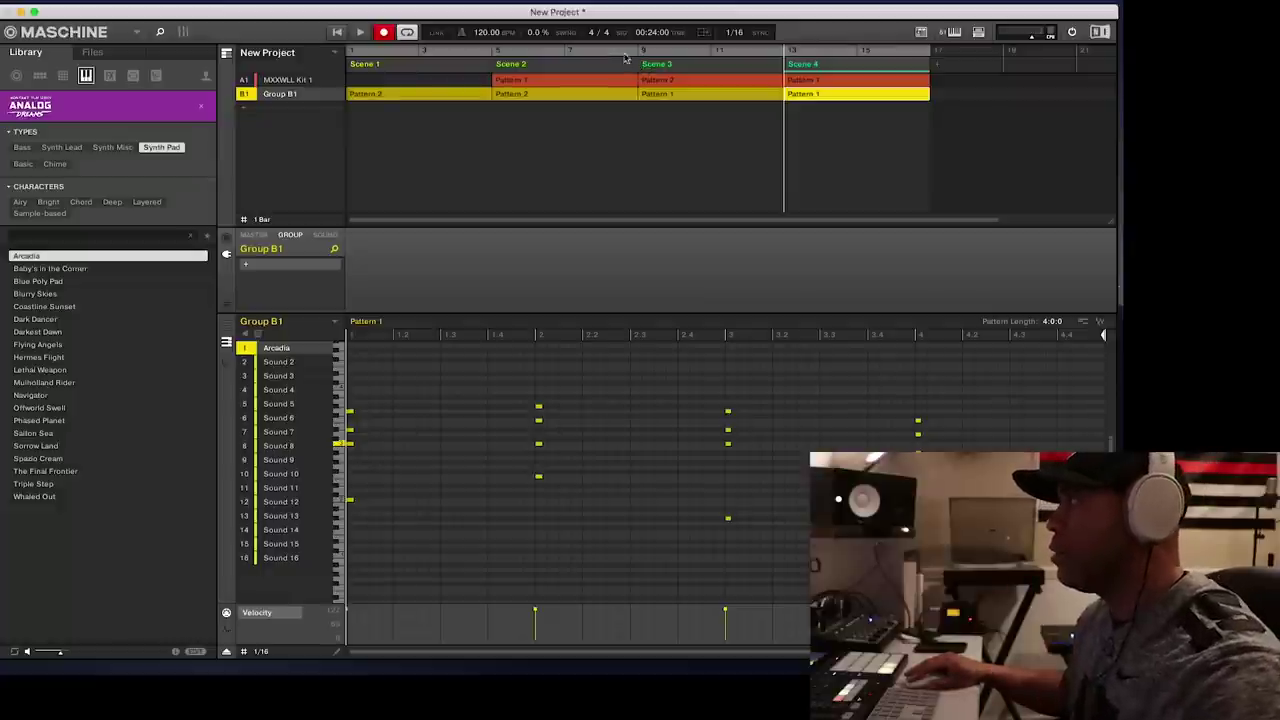
key("space")
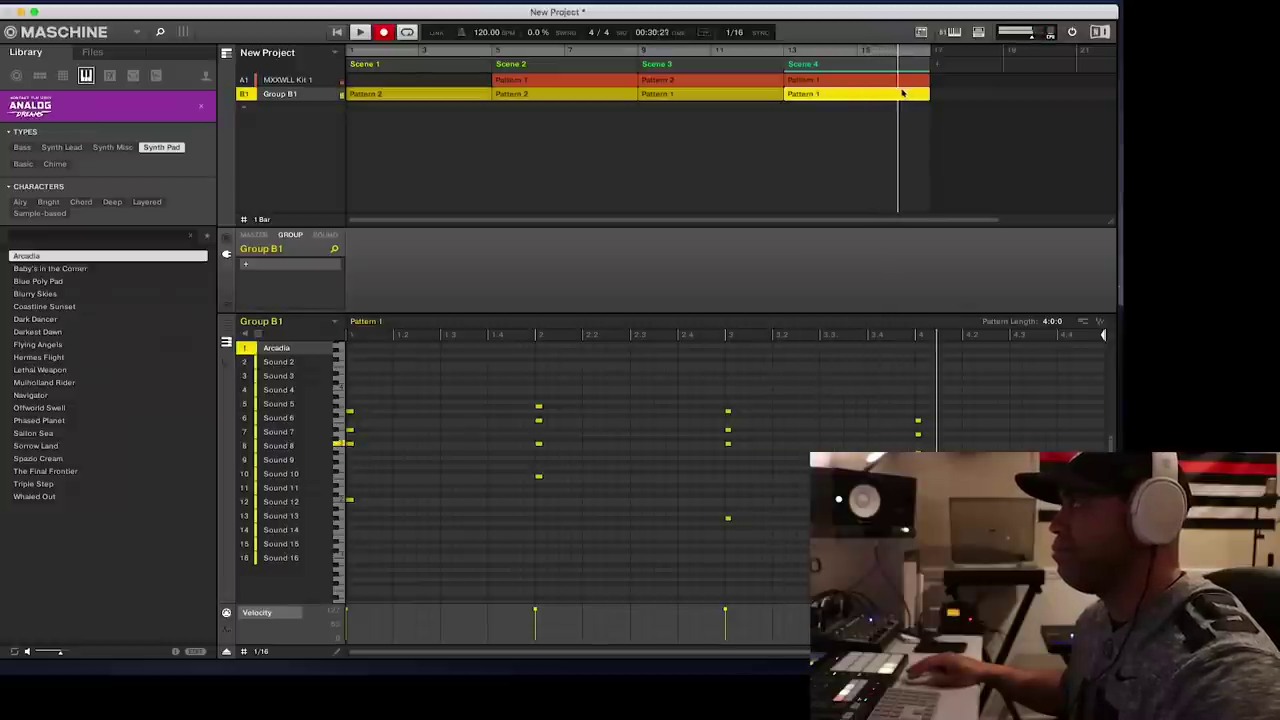
key("space")
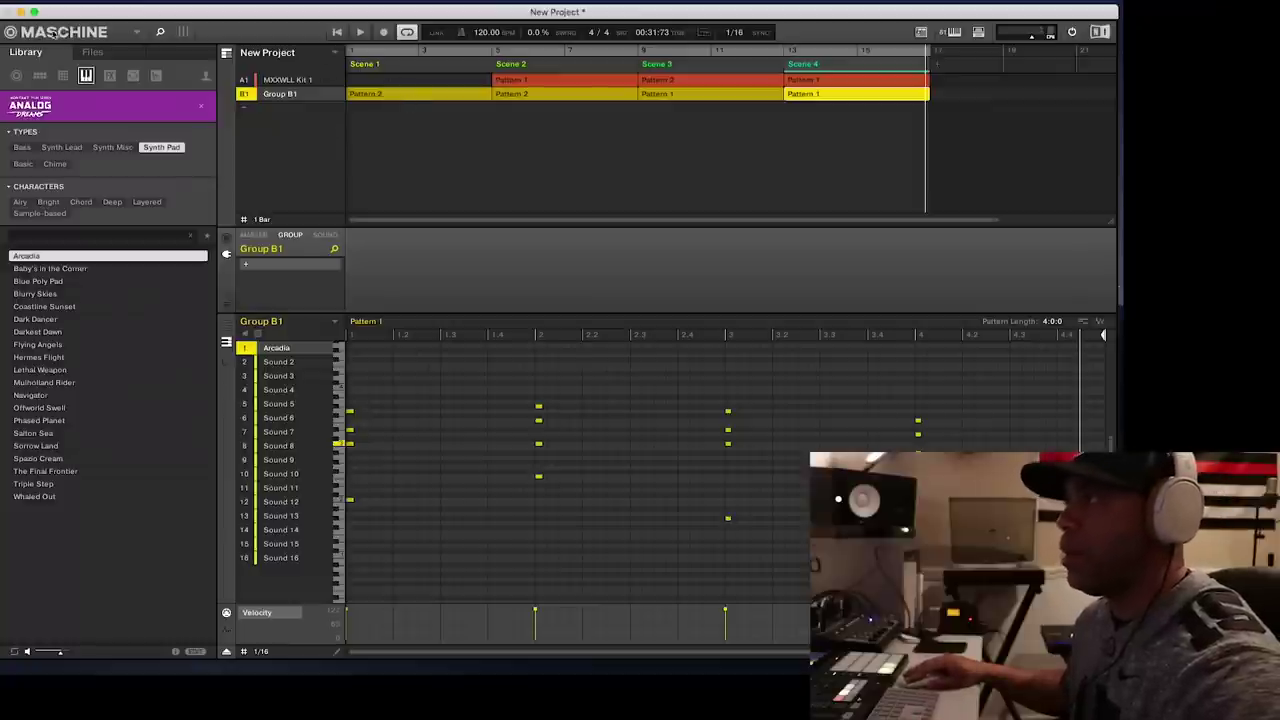
left_click(12, 2)
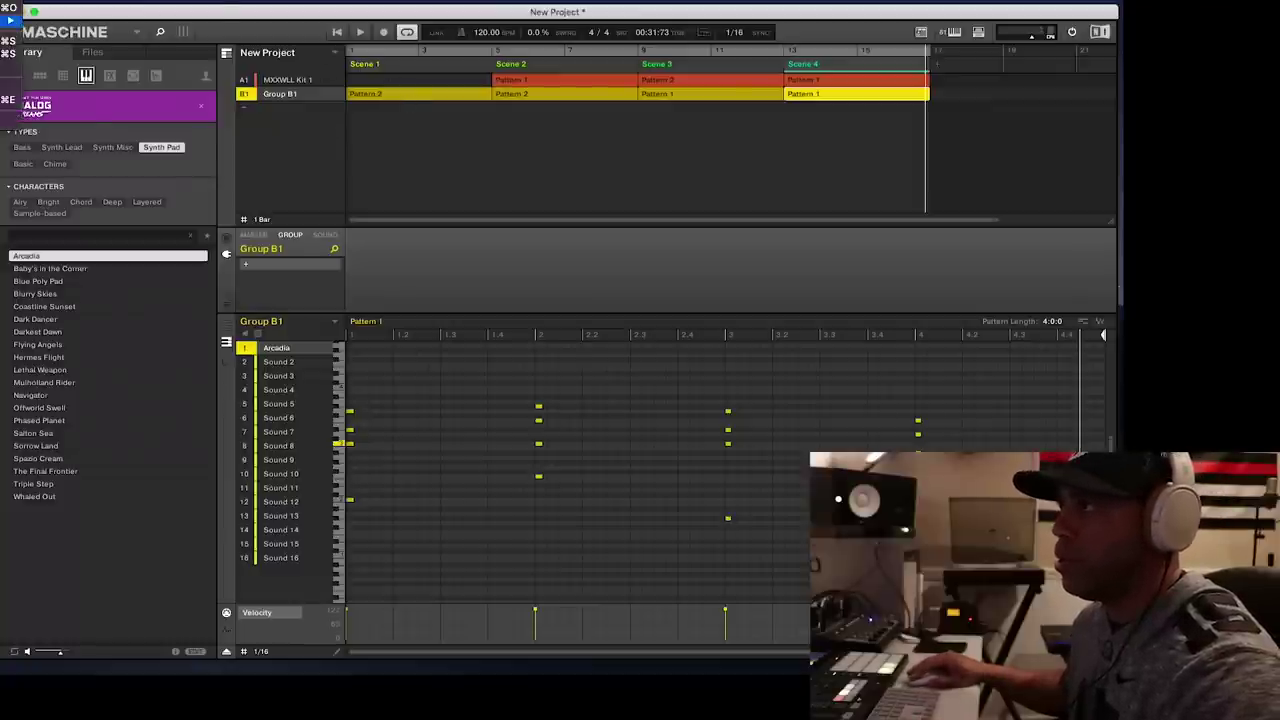
Reopen Seeking Solace.mxprj from recent files, discarding the test project's unsaved changes.
mouse_move(12, 20)
left_click(119, 20)
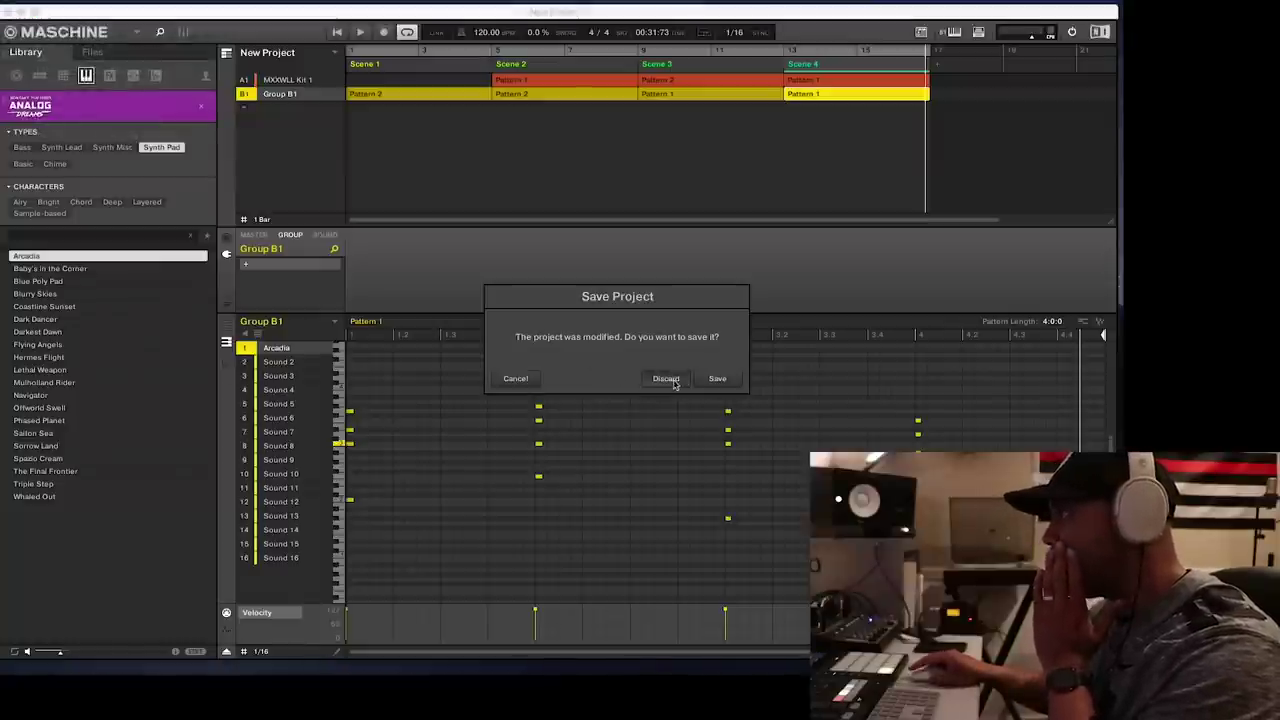
key("Escape")
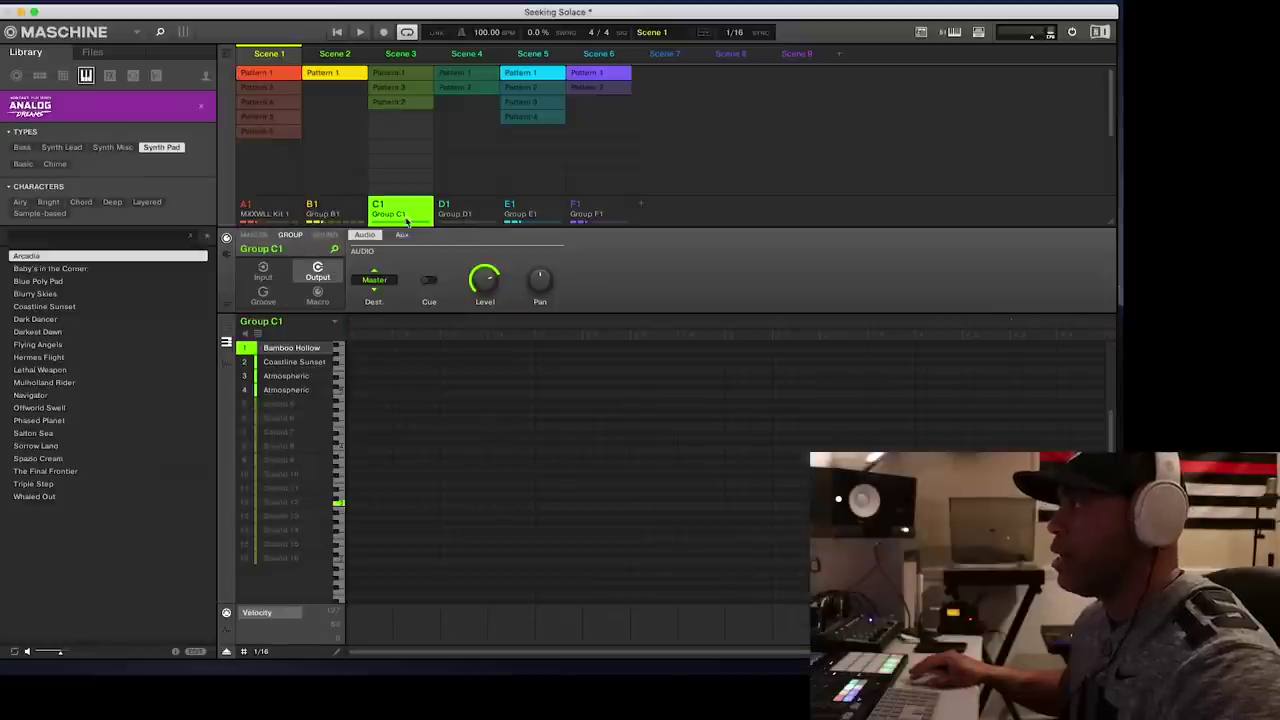
left_click(472, 220)
left_click(417, 212)
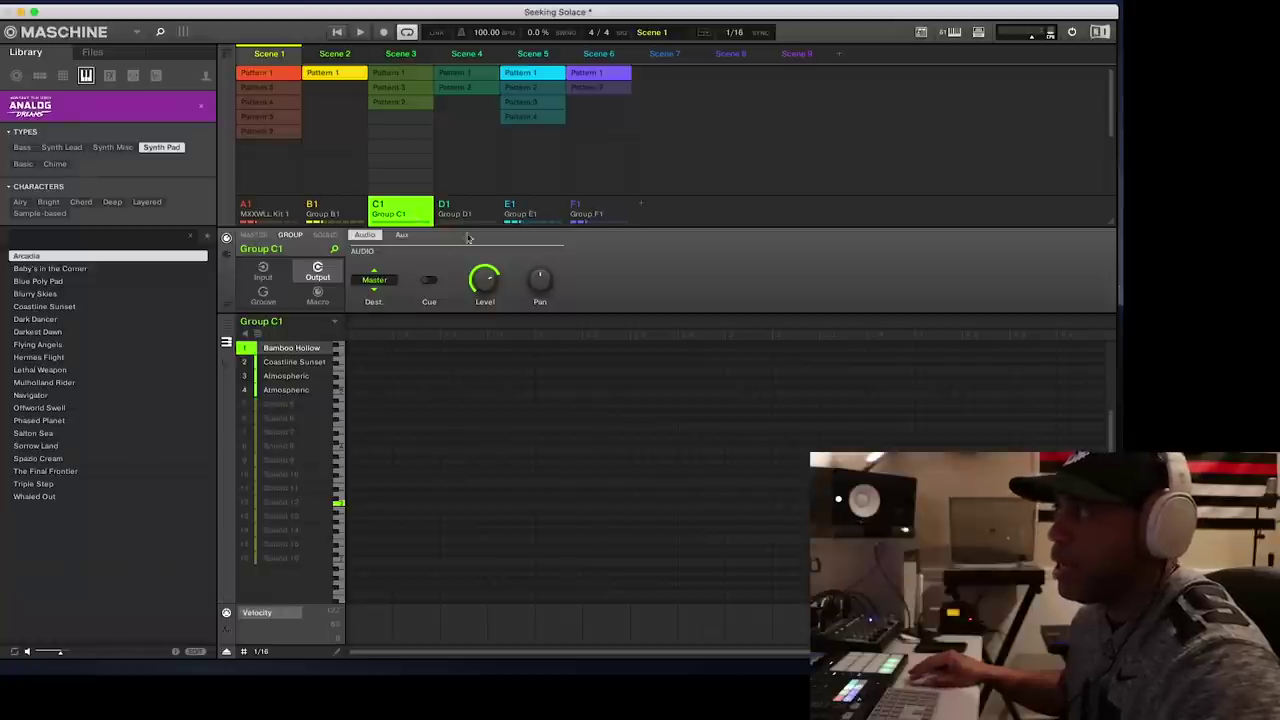
left_click(466, 214)
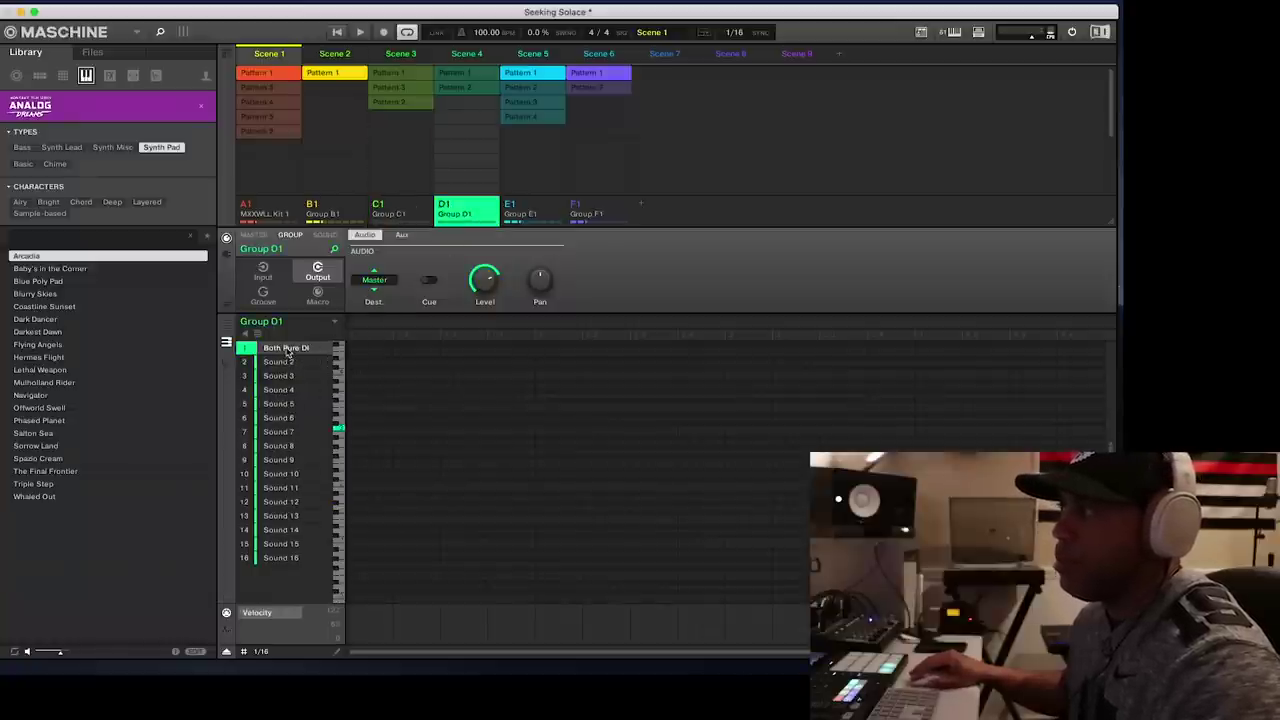
left_click(540, 211)
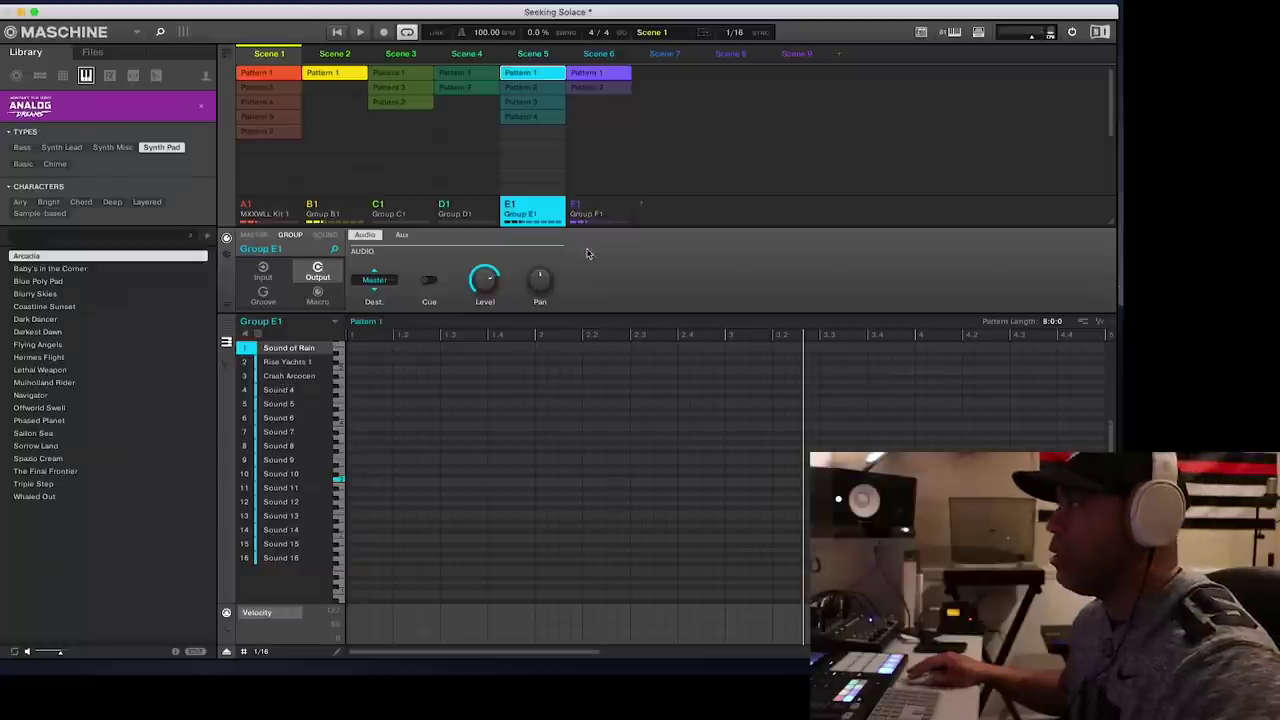
left_click(598, 212)
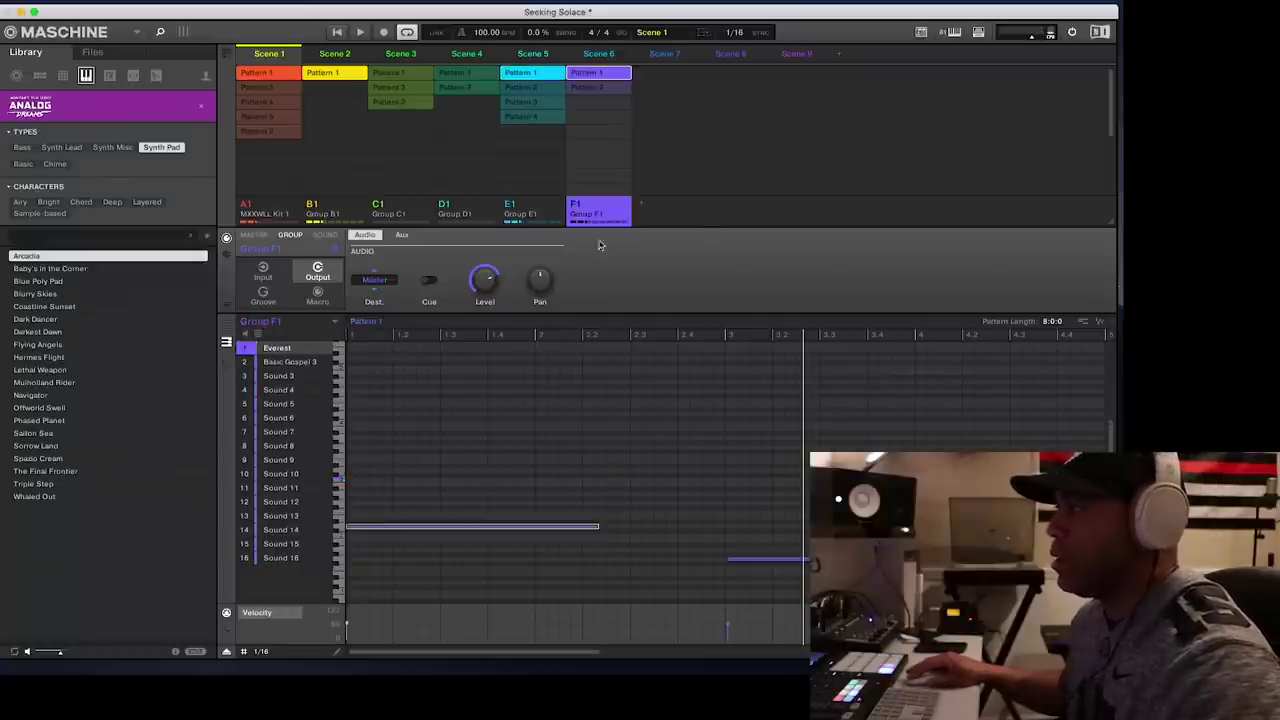
left_click(532, 210)
left_click(462, 210)
left_click(403, 213)
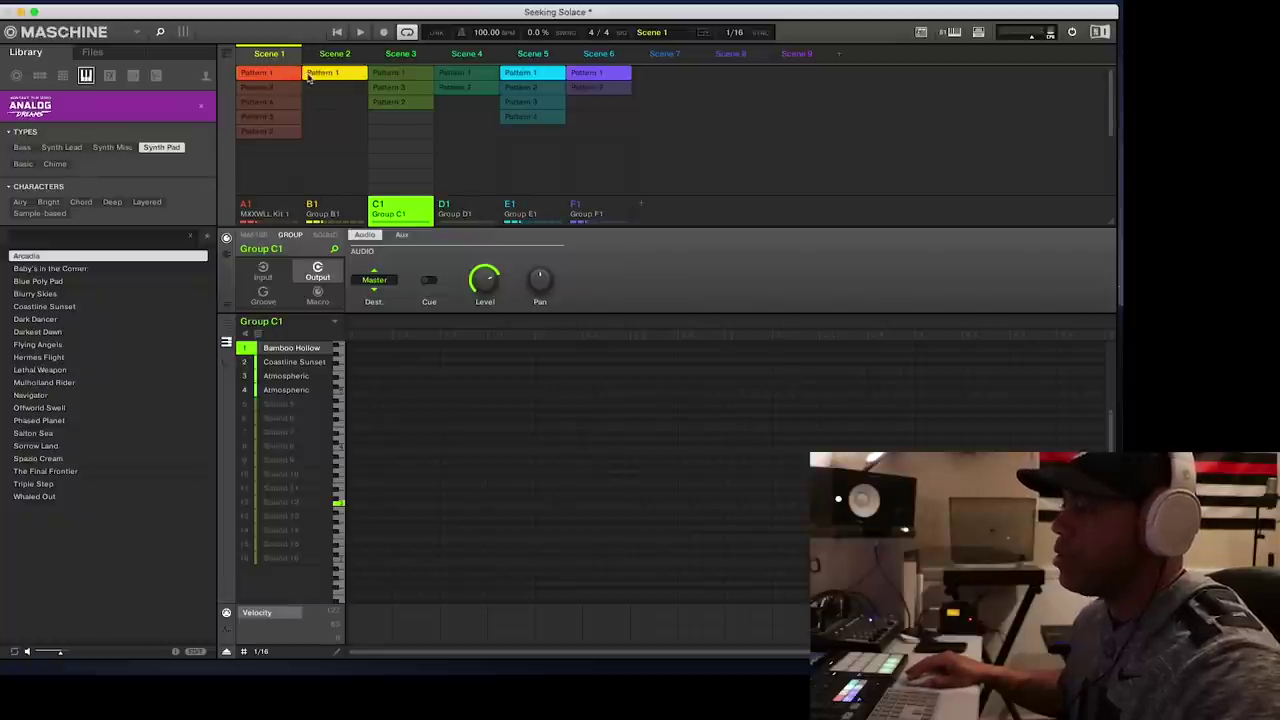
left_click(340, 56)
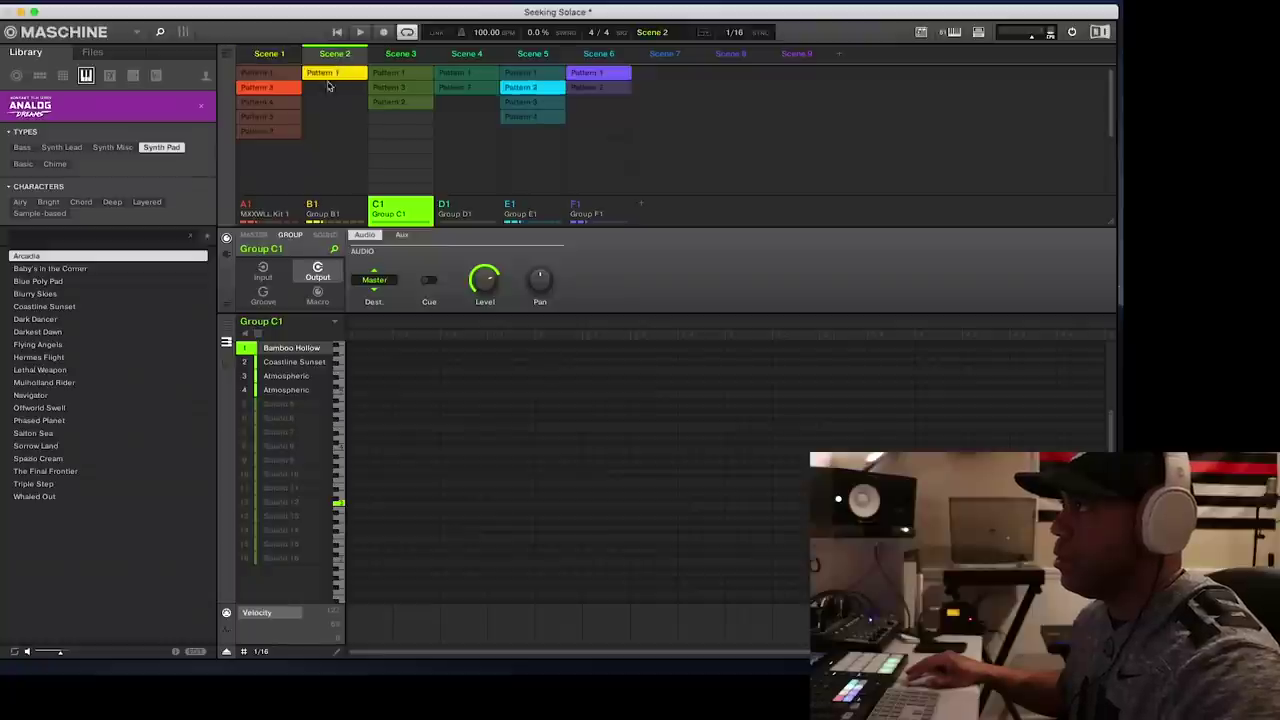
left_click(408, 56)
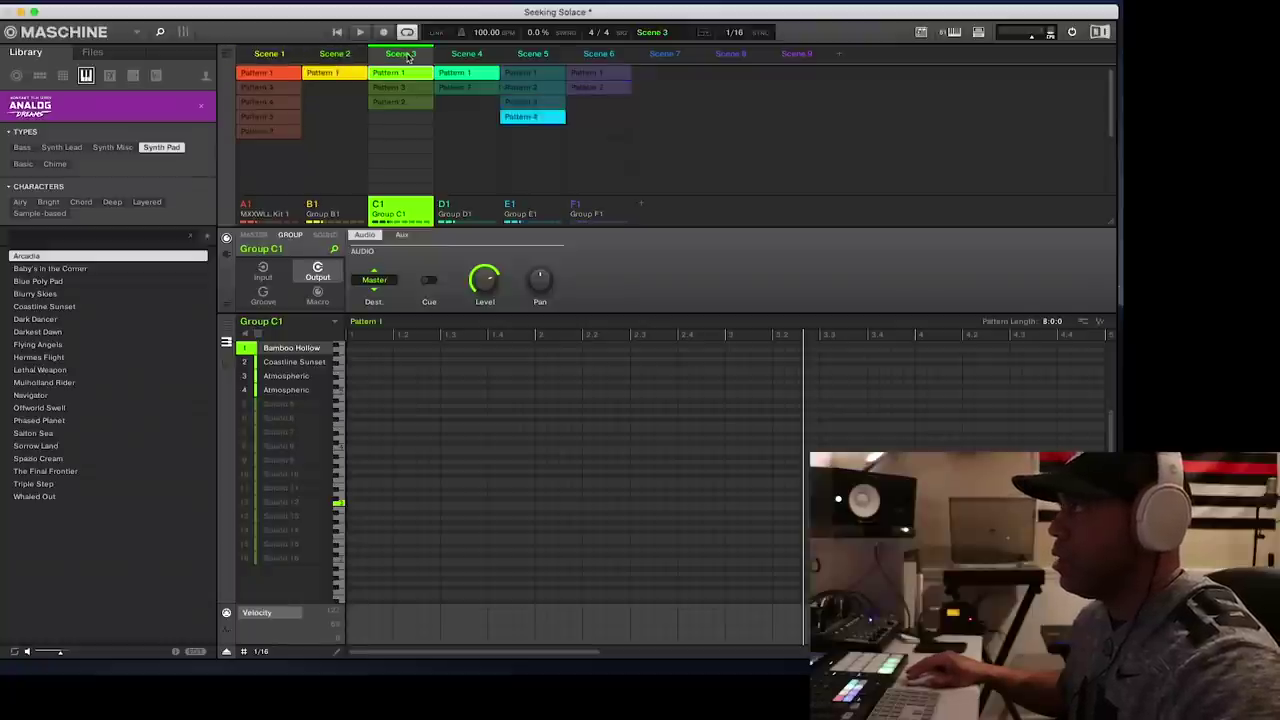
left_click(467, 56)
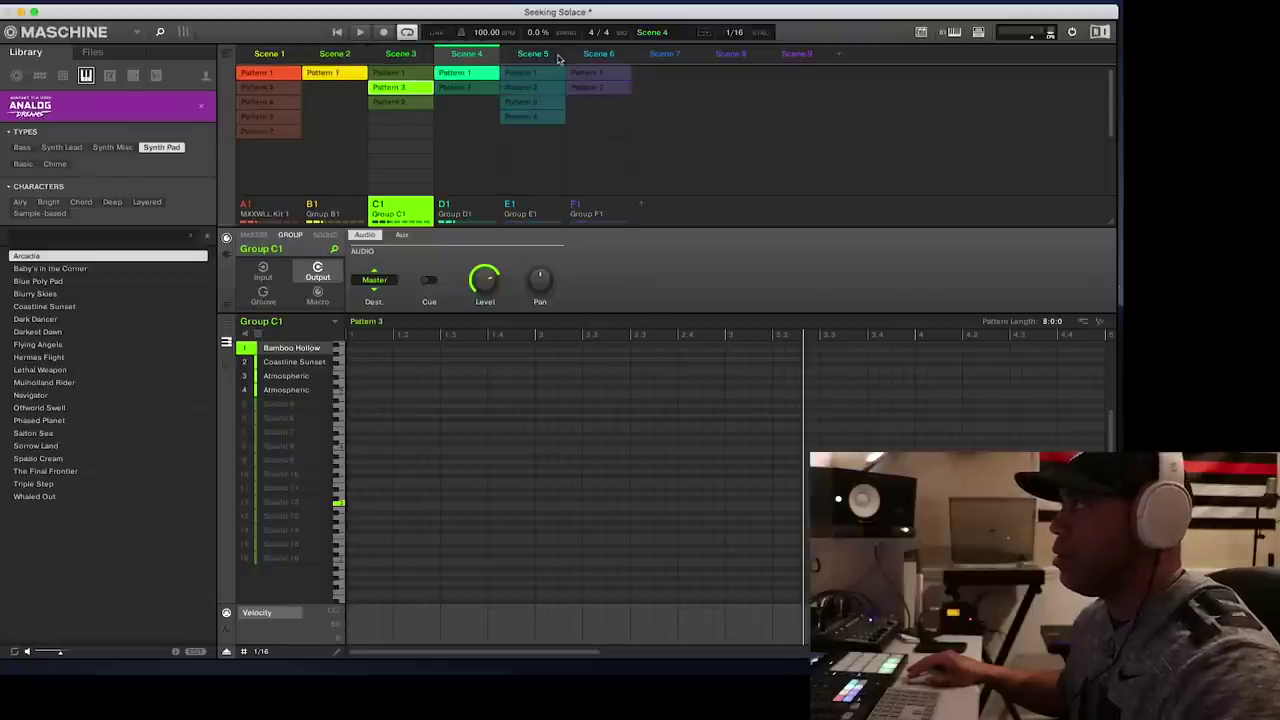
left_click(533, 56)
left_click(599, 56)
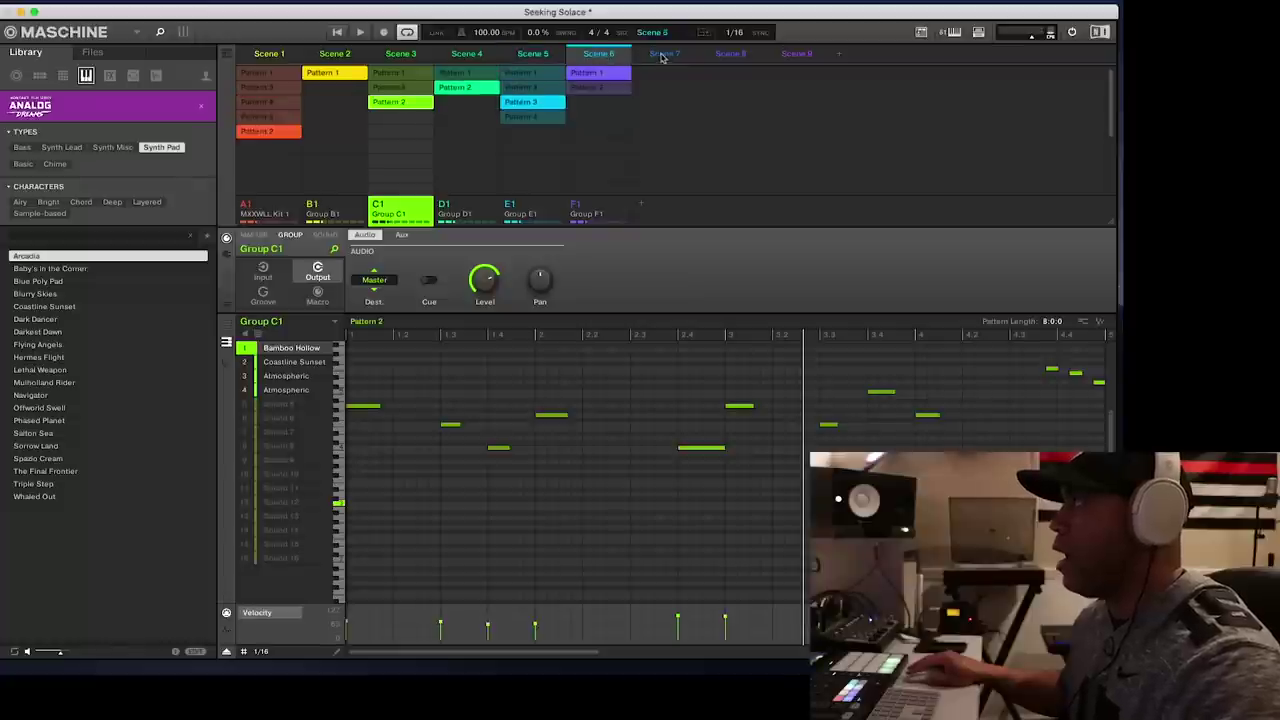
left_click(663, 56)
left_click(730, 56)
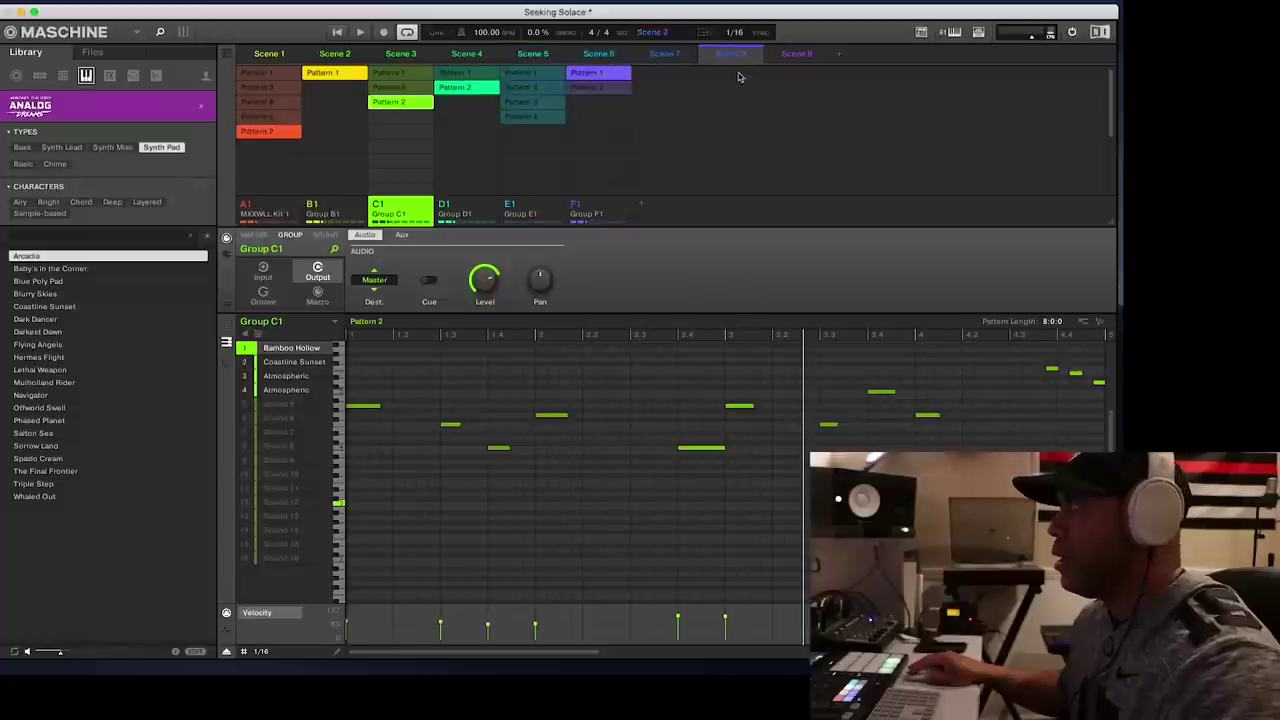
left_click(797, 56)
left_click(730, 56)
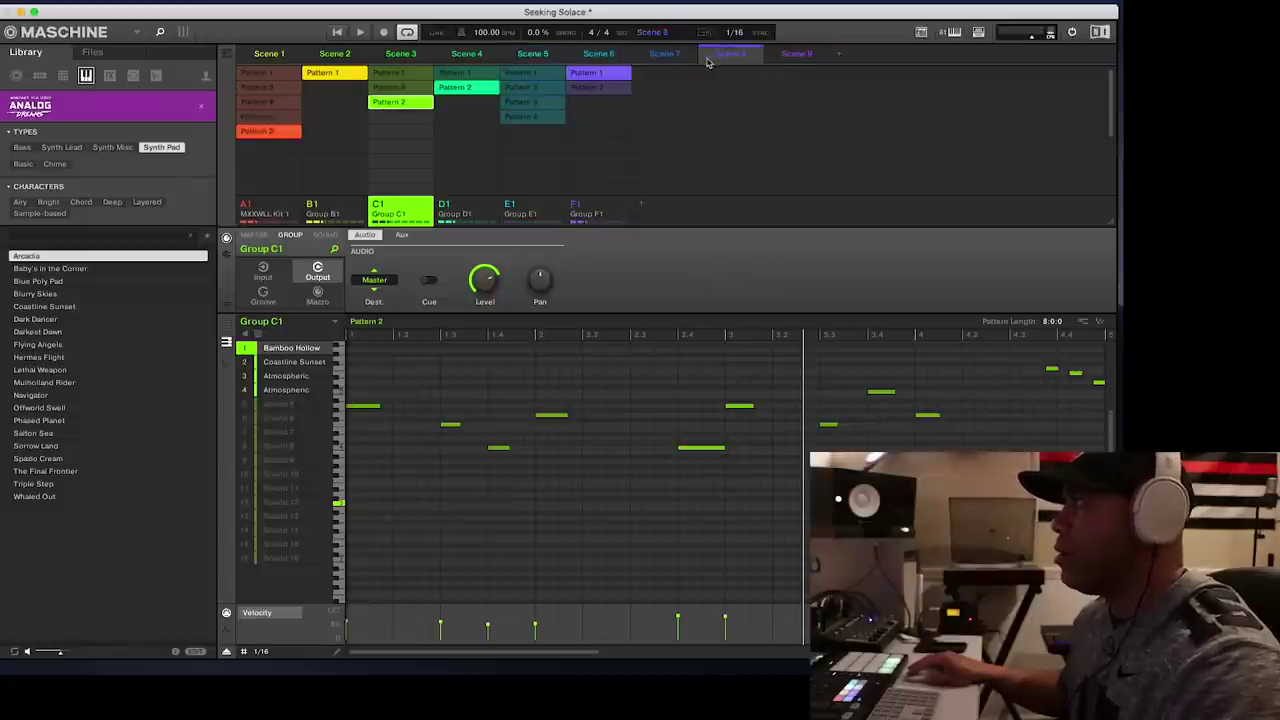
left_click(663, 56)
left_click(588, 57)
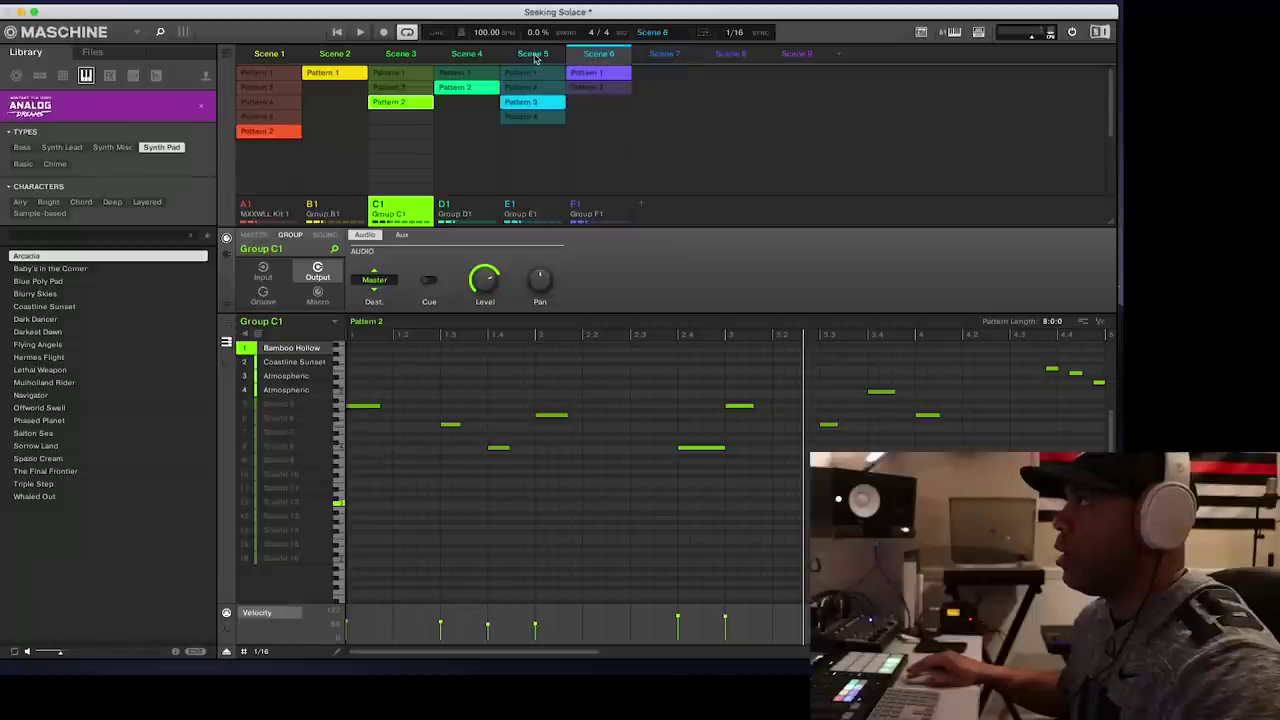
left_click(533, 57)
left_click(466, 57)
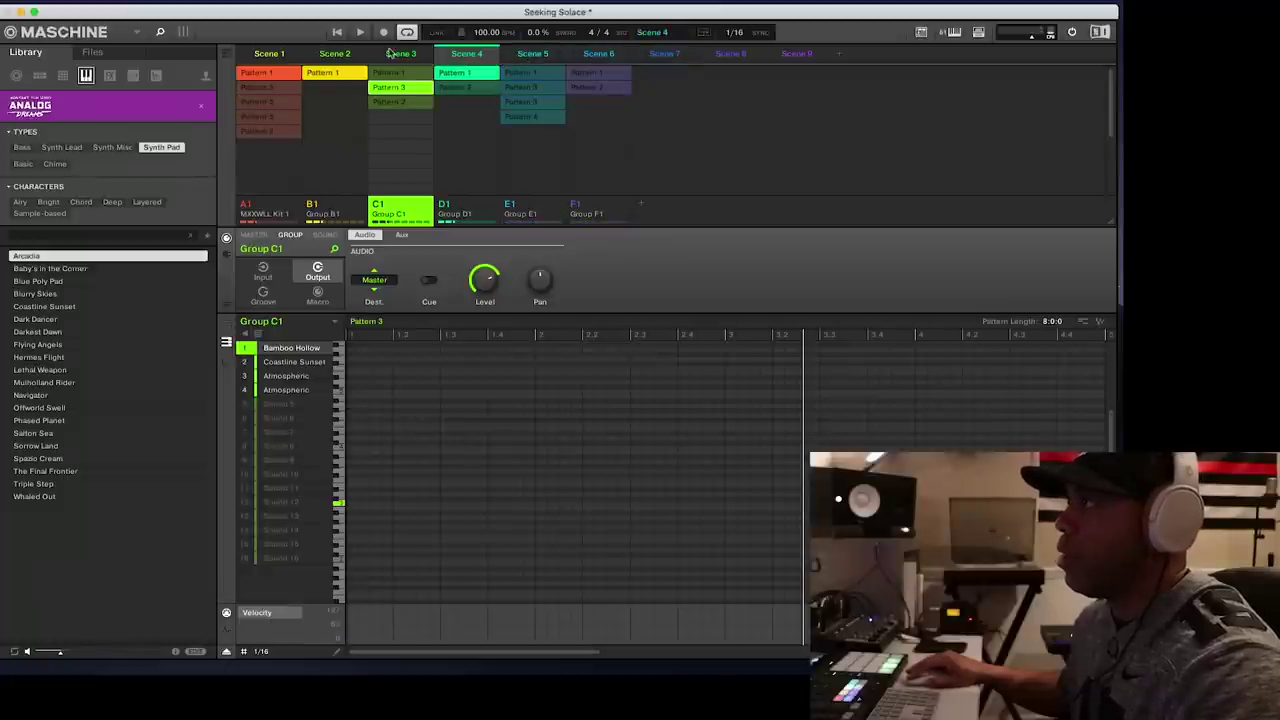
left_click(400, 57)
left_click(334, 57)
left_click(268, 56)
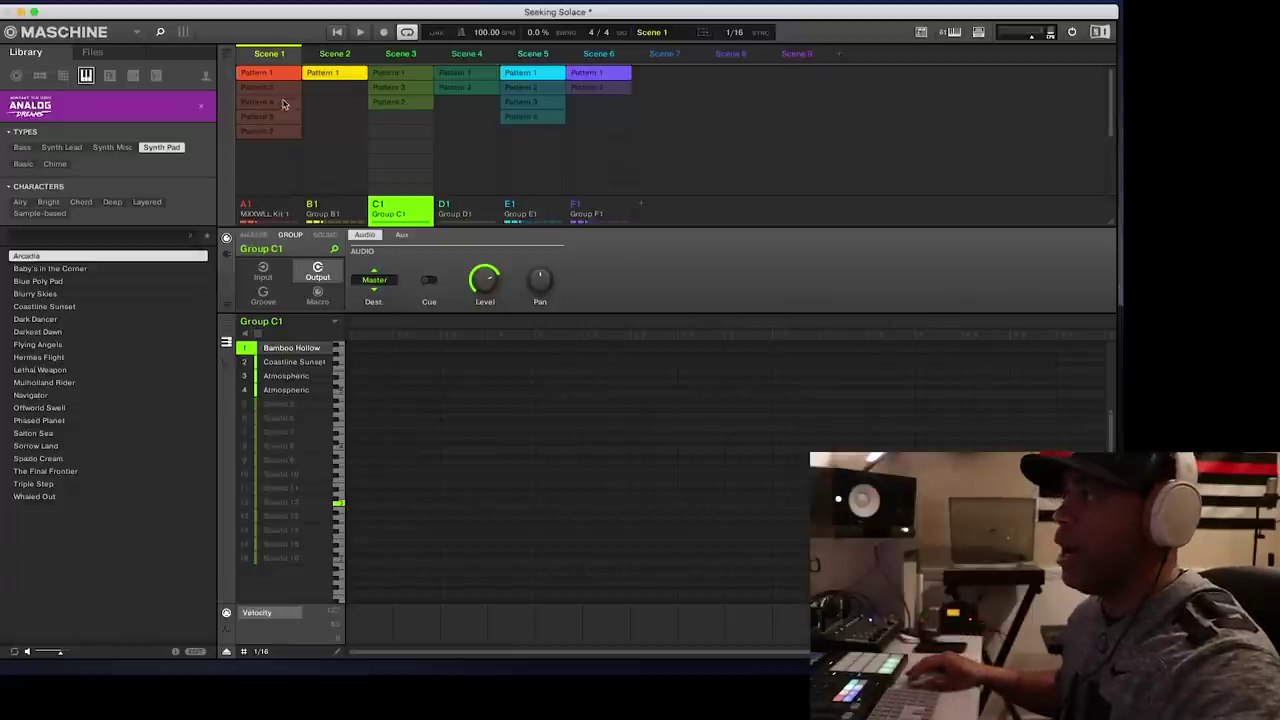
Try Patterns 3, 4 and 1 for Scene 1's drums, settle on Pattern 5, then play the arrangement.
left_click(281, 88)
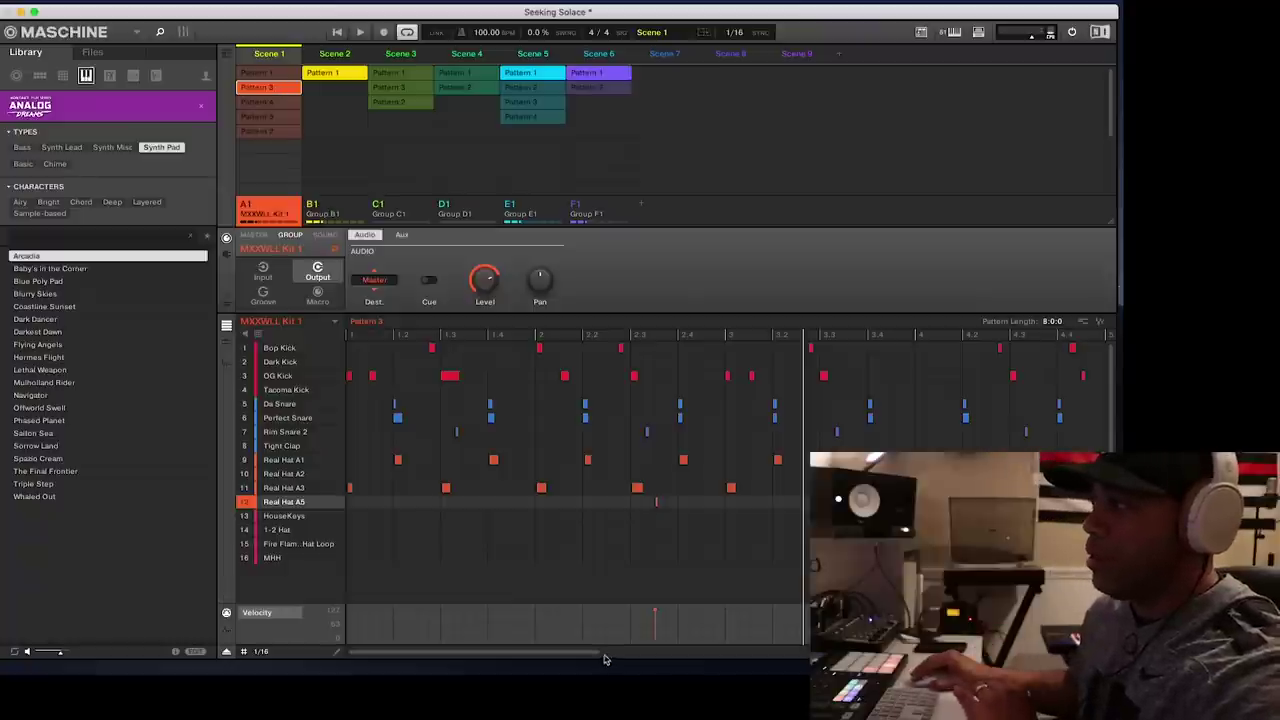
left_click_drag(604, 659, 810, 659)
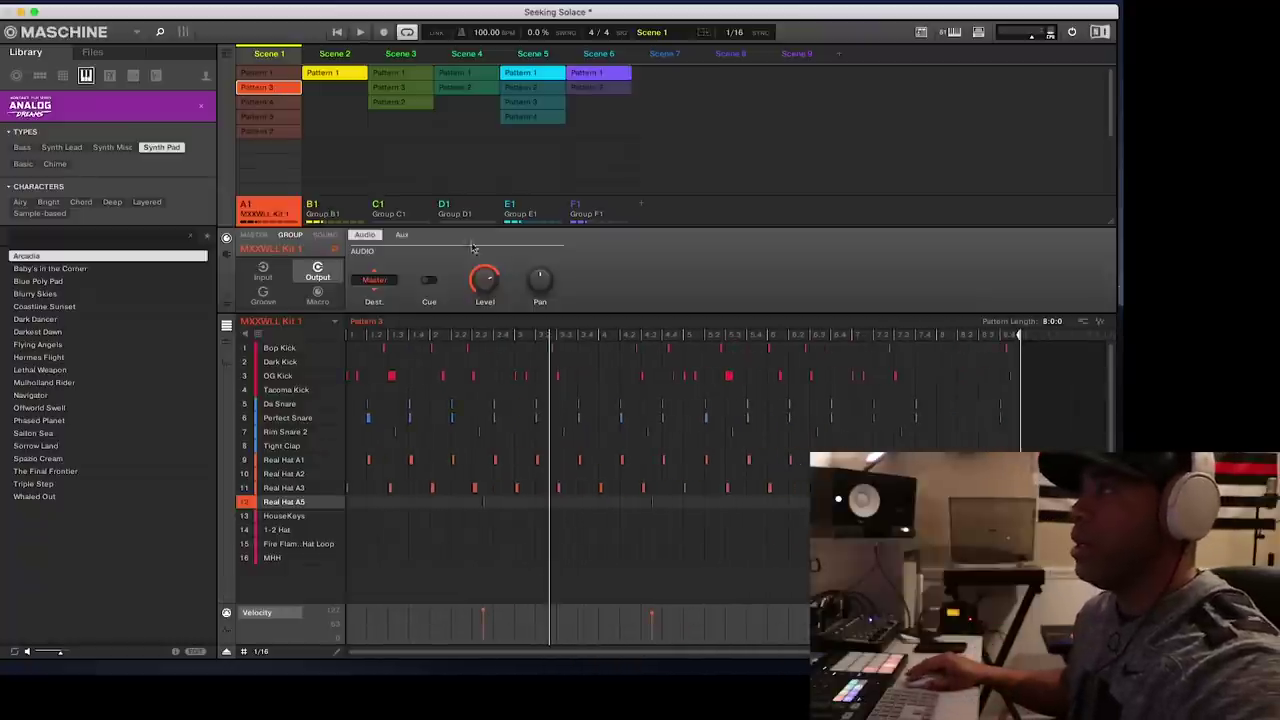
left_click(279, 104)
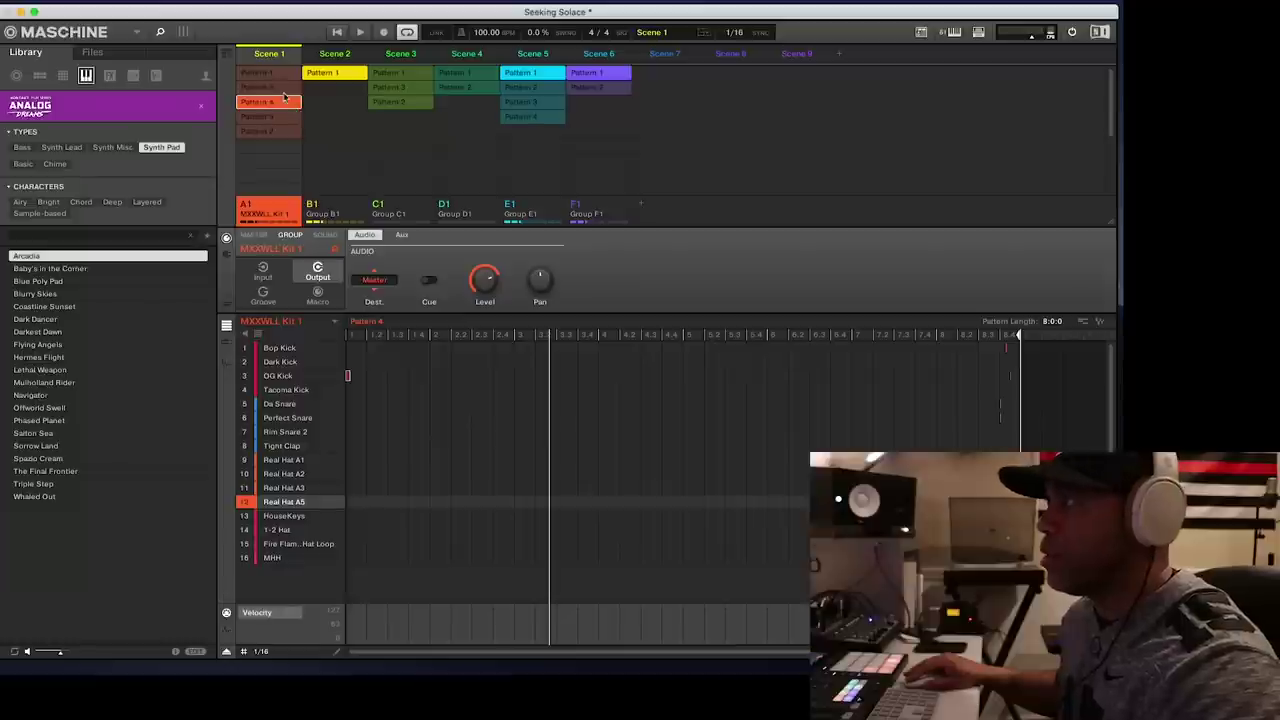
left_click(278, 77)
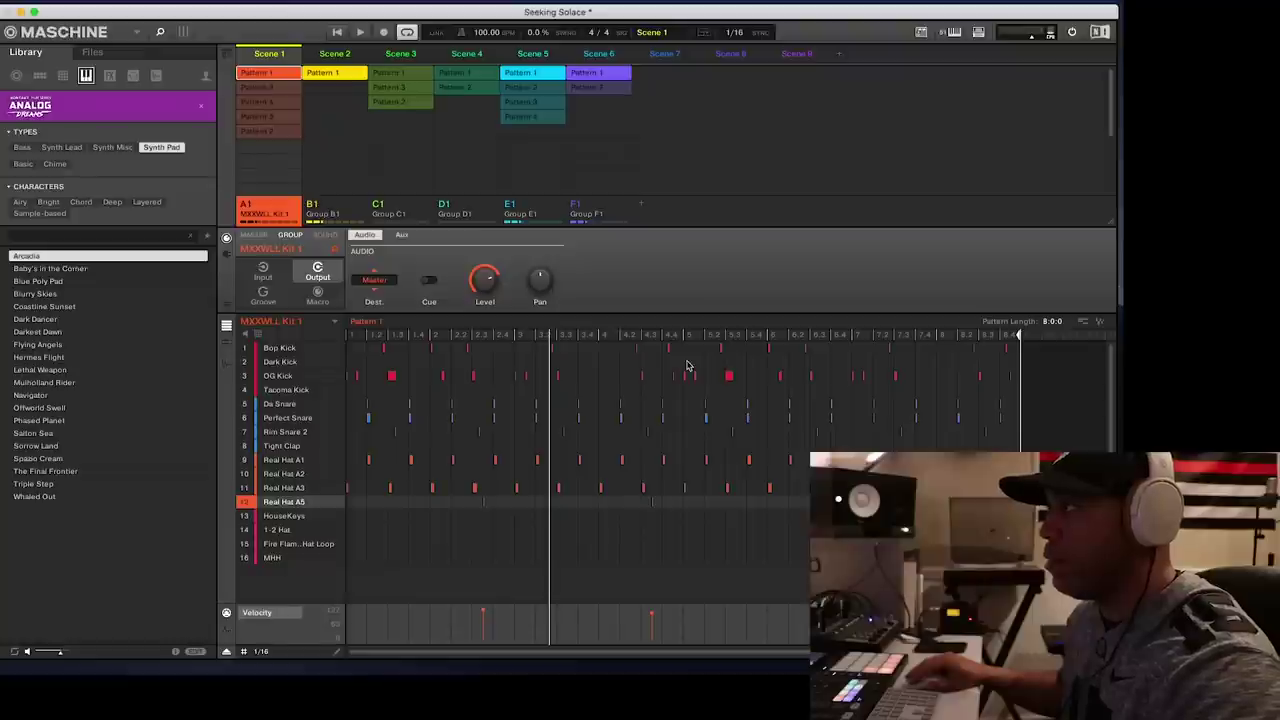
left_click(272, 102)
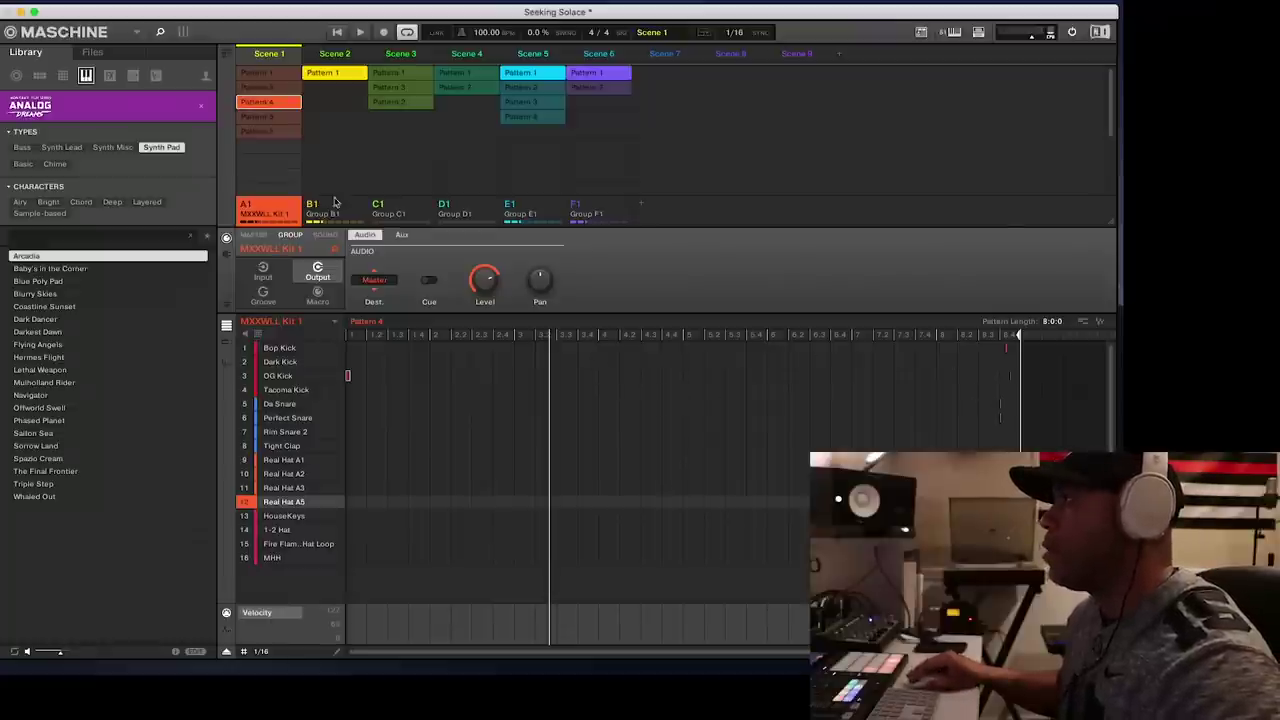
left_click(267, 117)
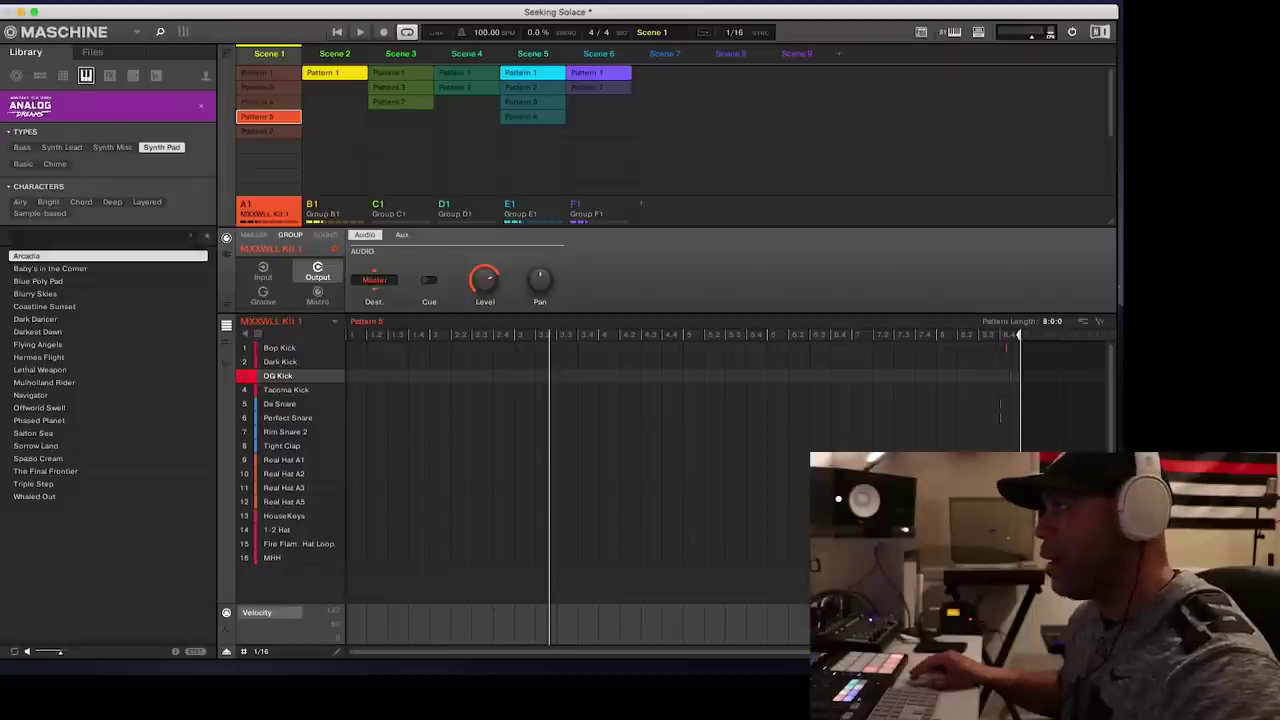
left_click(226, 52)
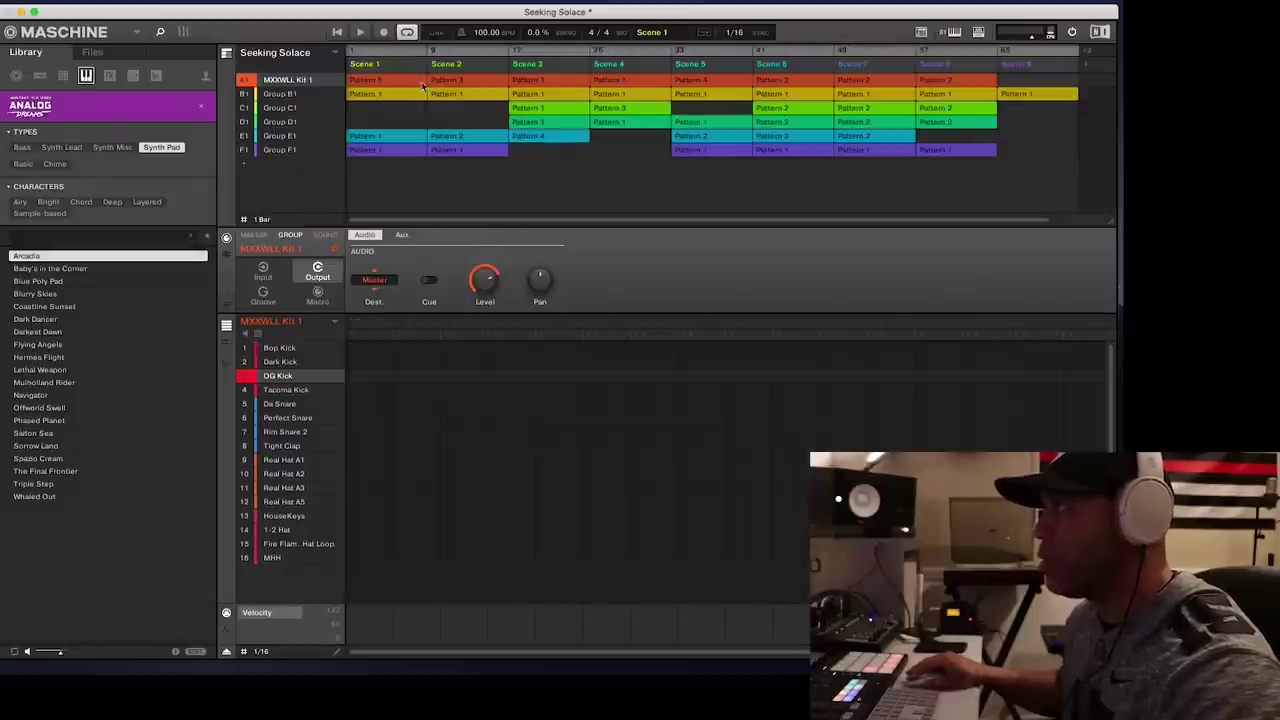
left_click(338, 34)
left_click(366, 82)
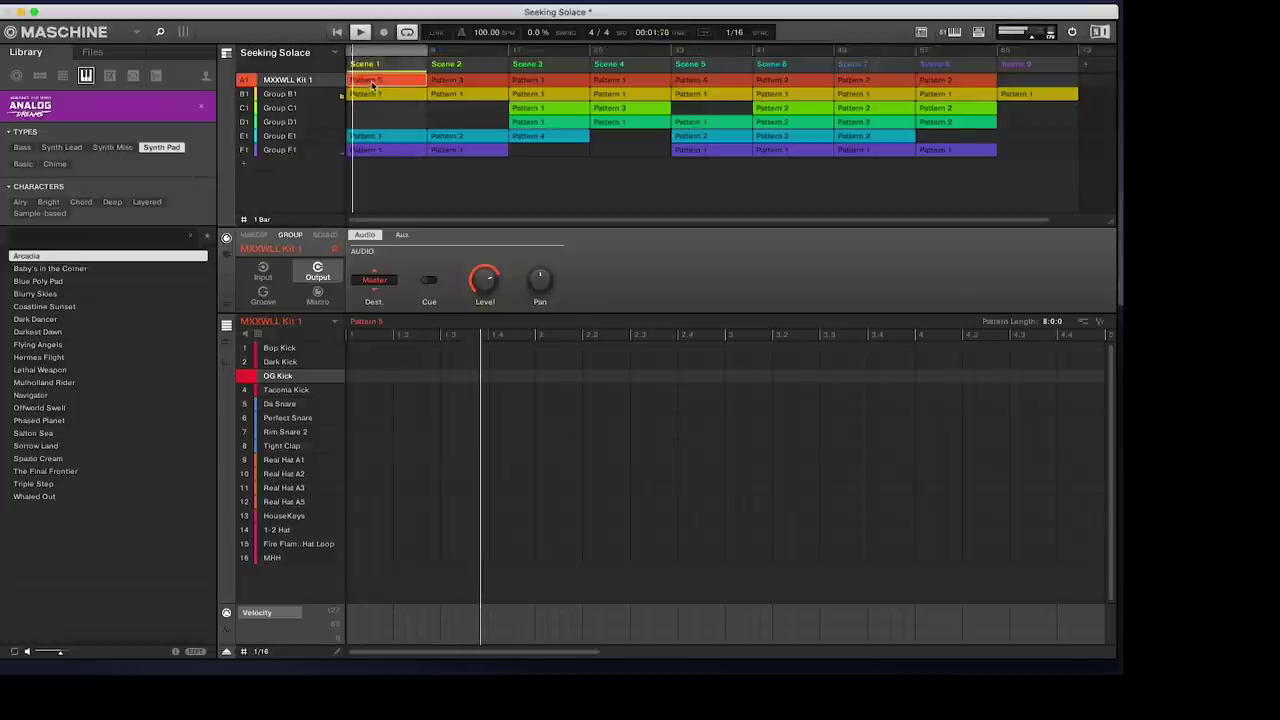
left_click_drag(598, 651, 971, 651)
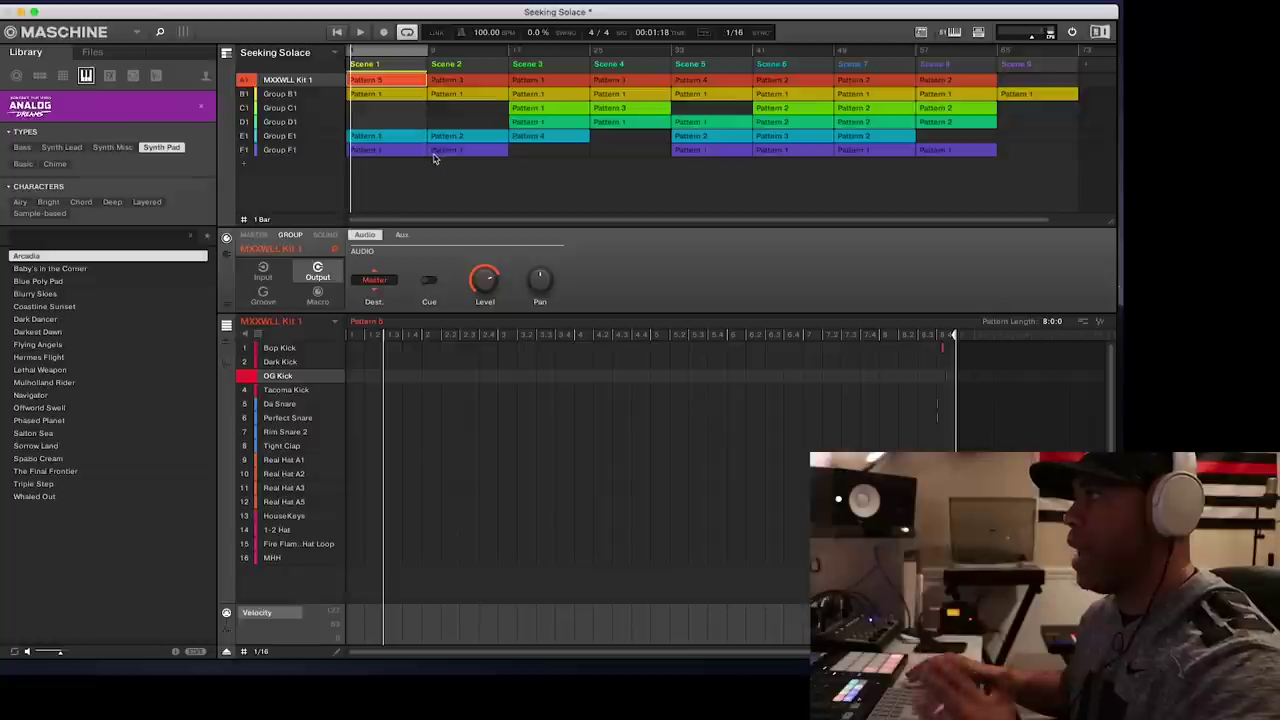
left_click(445, 81)
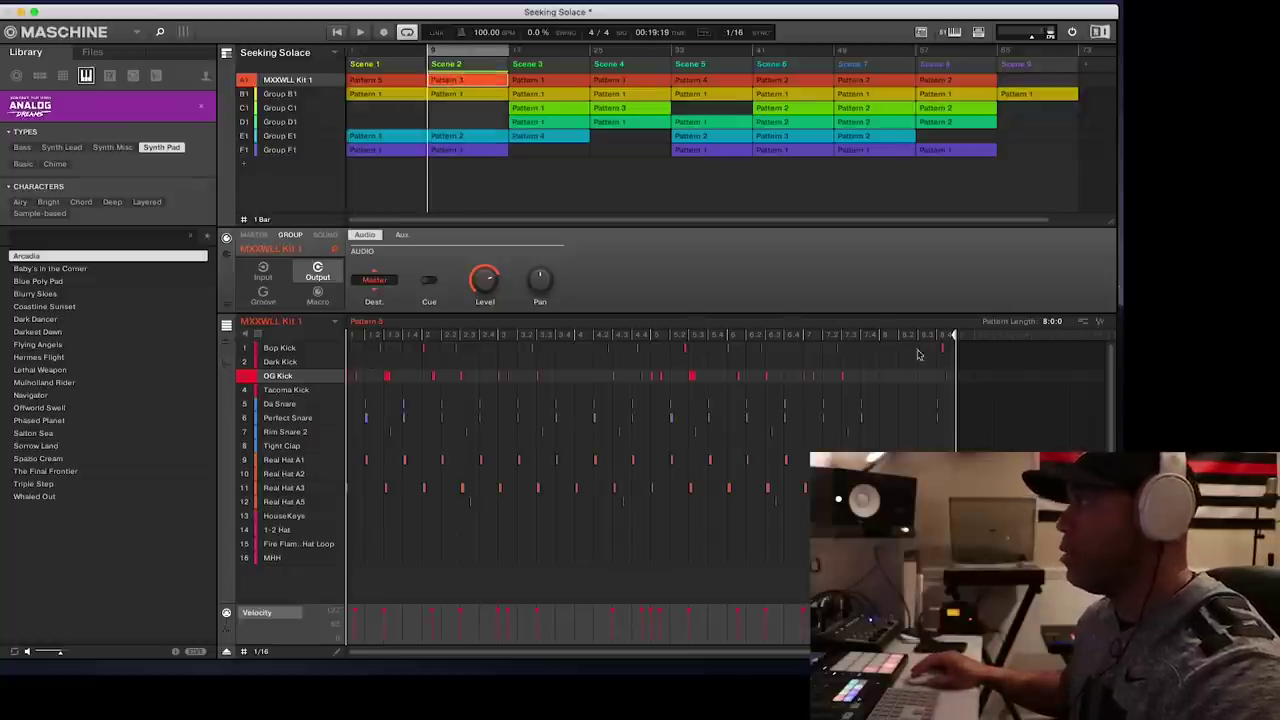
Browse the Scene 1 clips of Groups F1, E1, B1 and A1, landing on E1's Rise Yachts 1 riser.
left_click(403, 158)
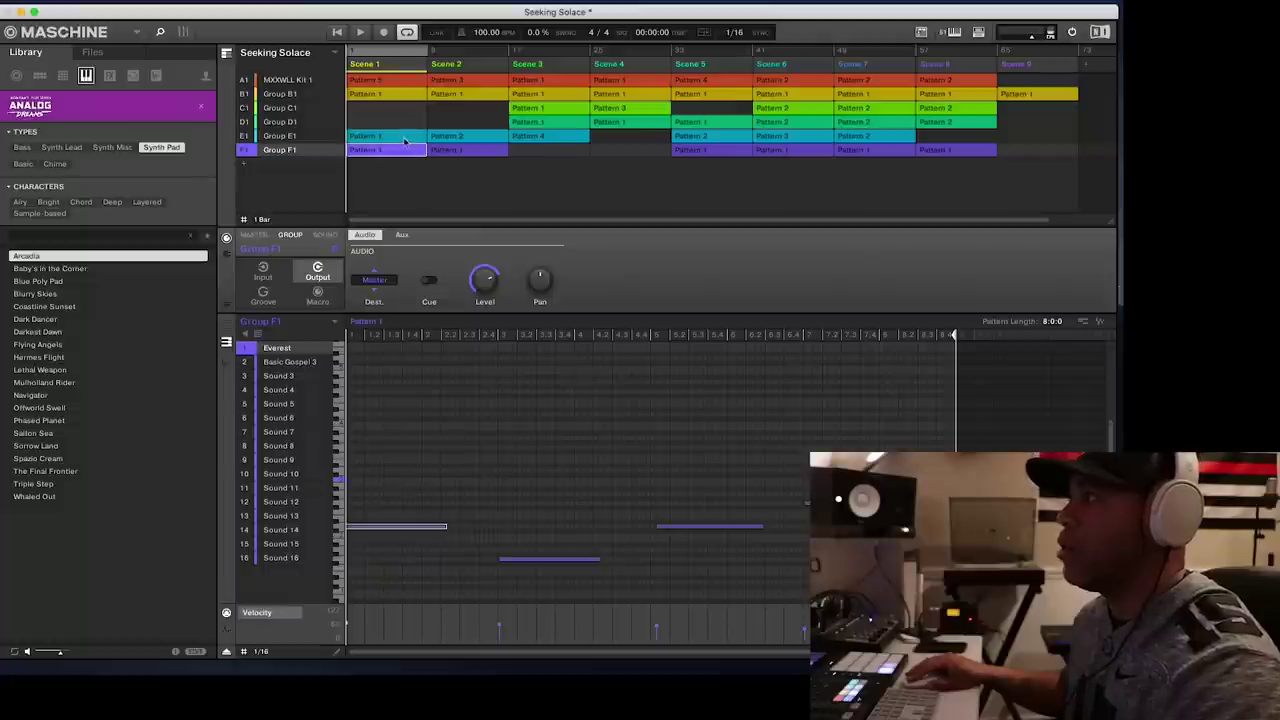
left_click(405, 142)
left_click(408, 94)
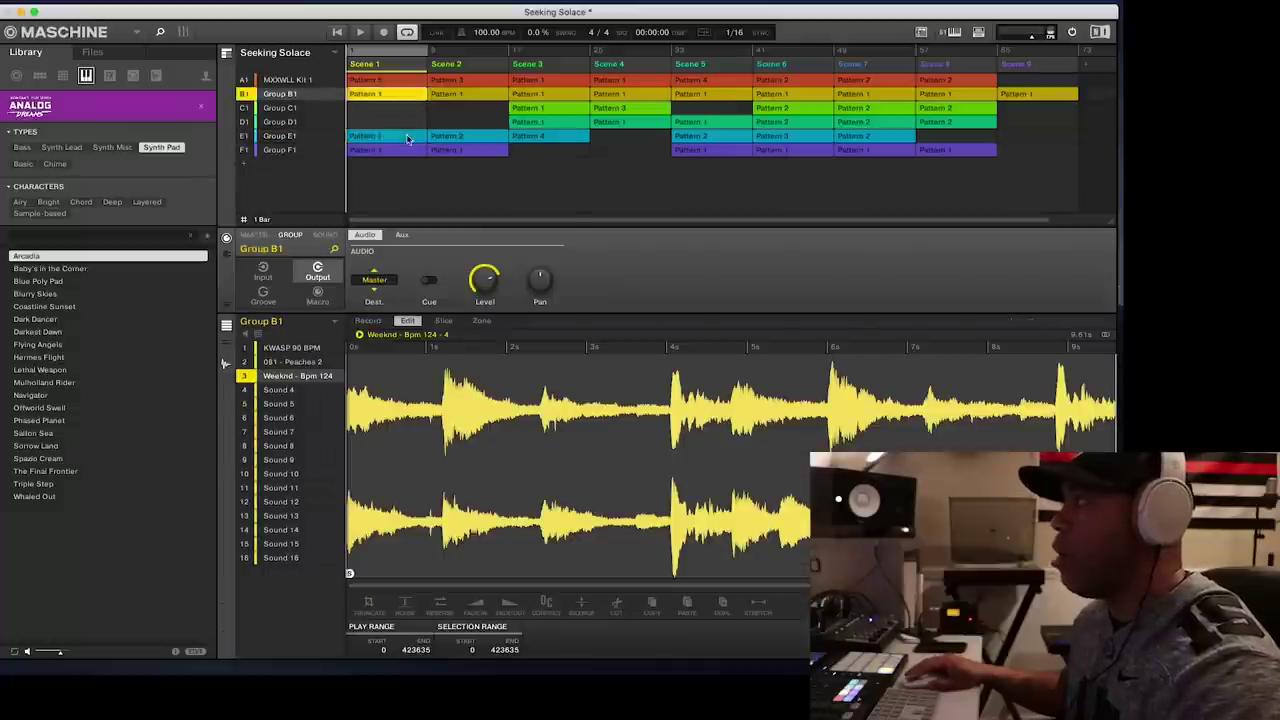
left_click(408, 80)
left_click(400, 136)
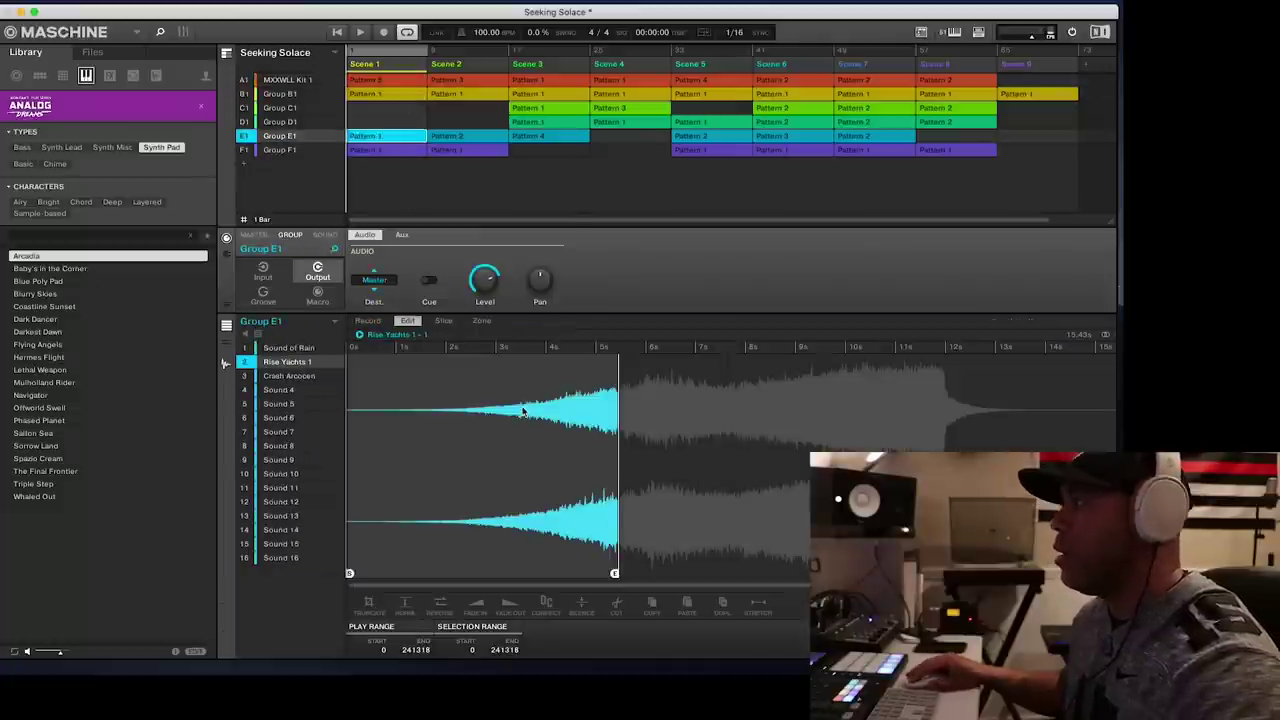
left_click(228, 368)
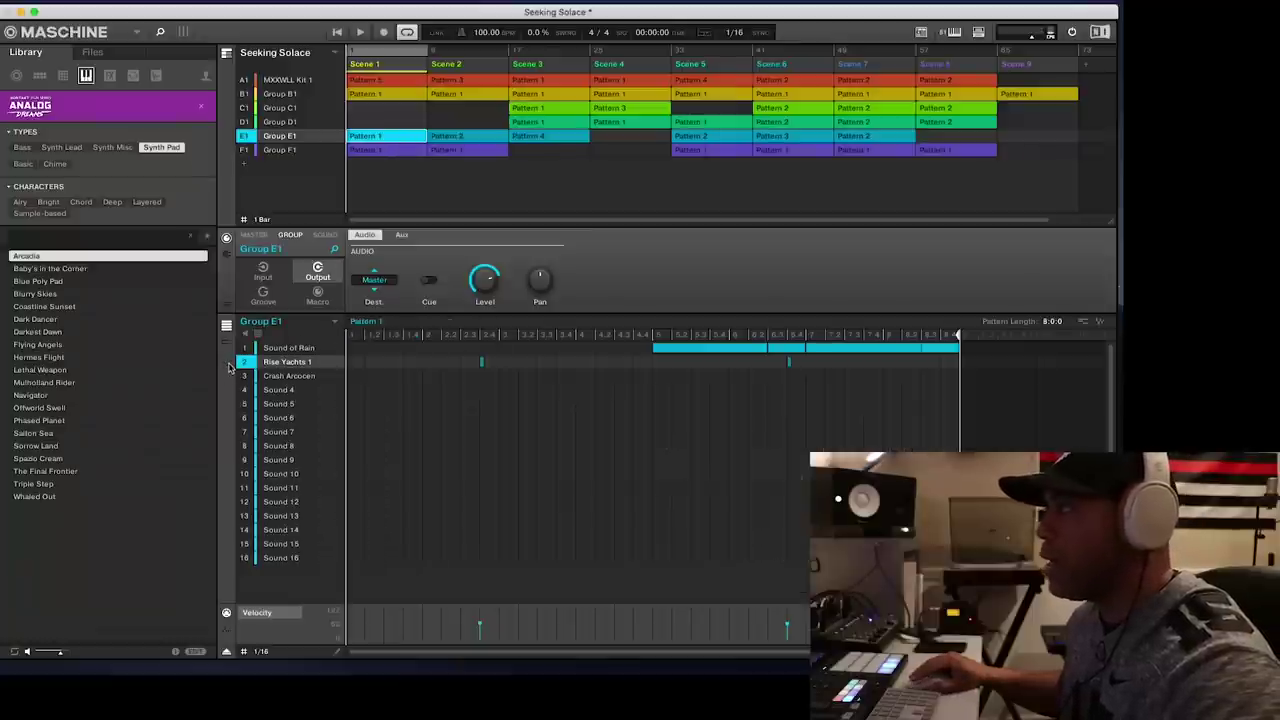
Select the Rise Yachts 1 note, inspect its waveform, then return to the Pattern Editor grid.
left_click(789, 362)
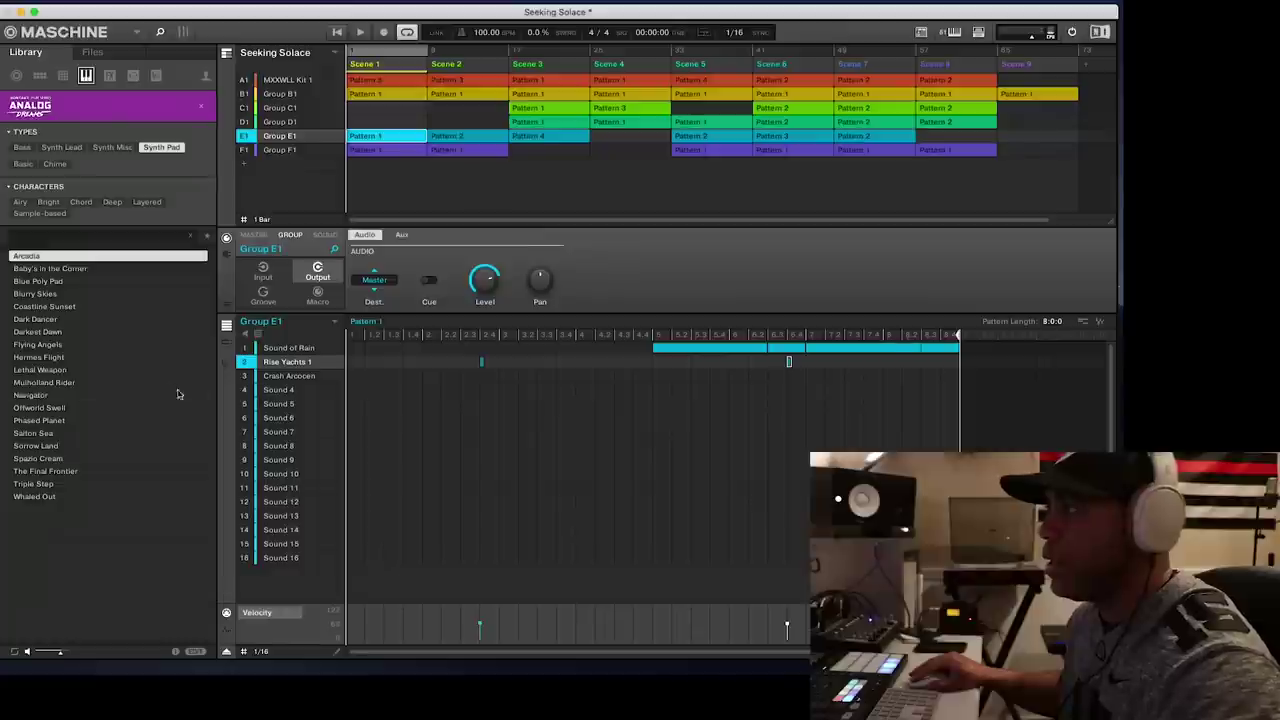
left_click(227, 365)
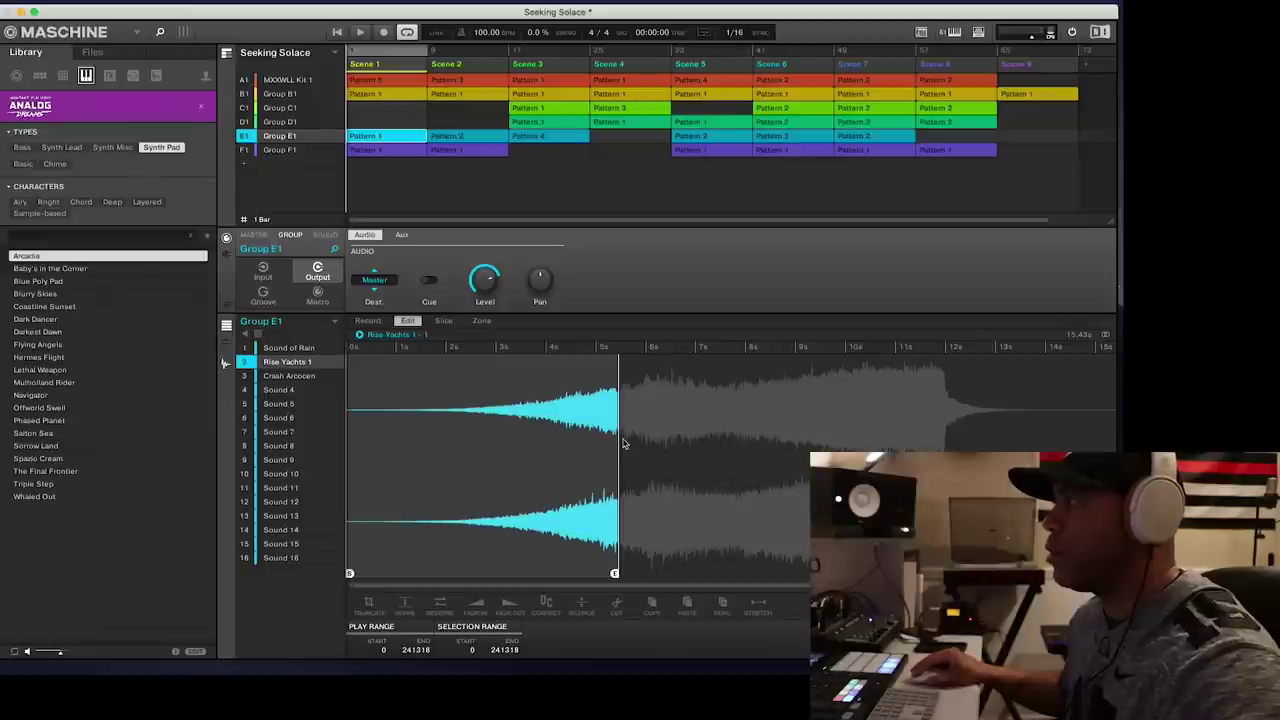
left_click(227, 366)
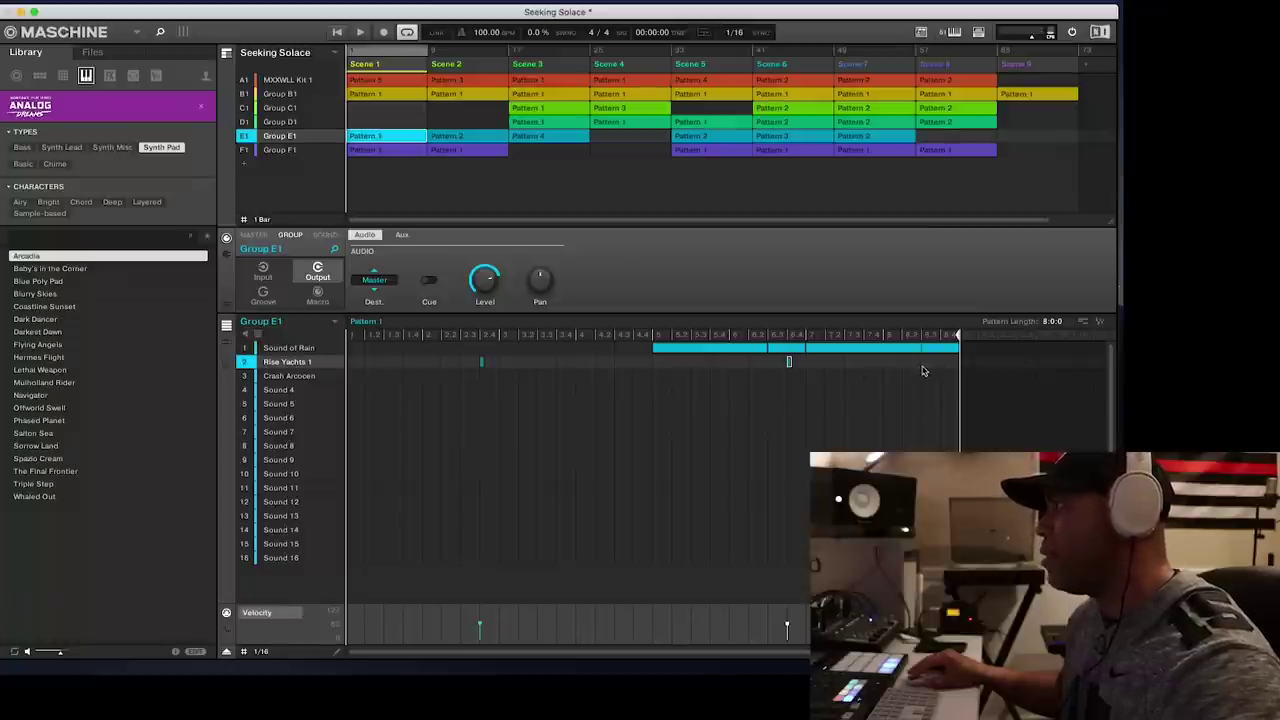
left_click(415, 94)
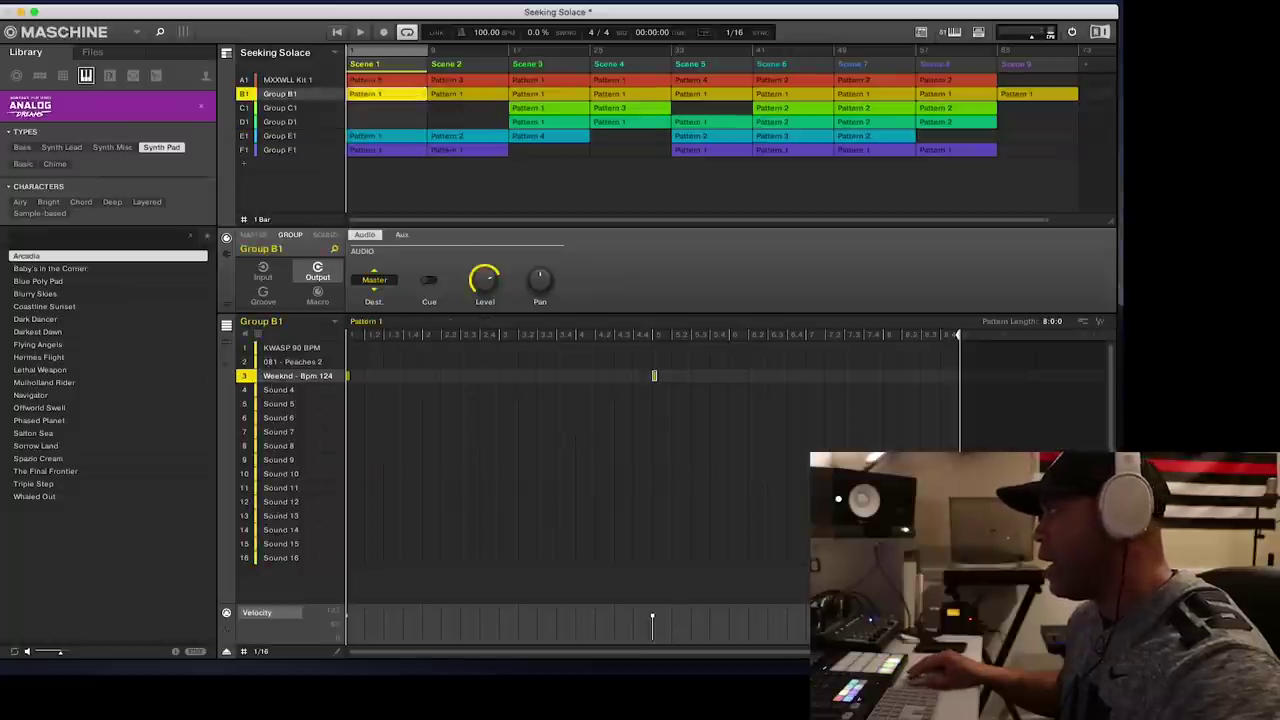
Set the playhead and play the arrangement, checking the Group E1 riser and MXXWLL Kit 1 drums.
left_click(225, 365)
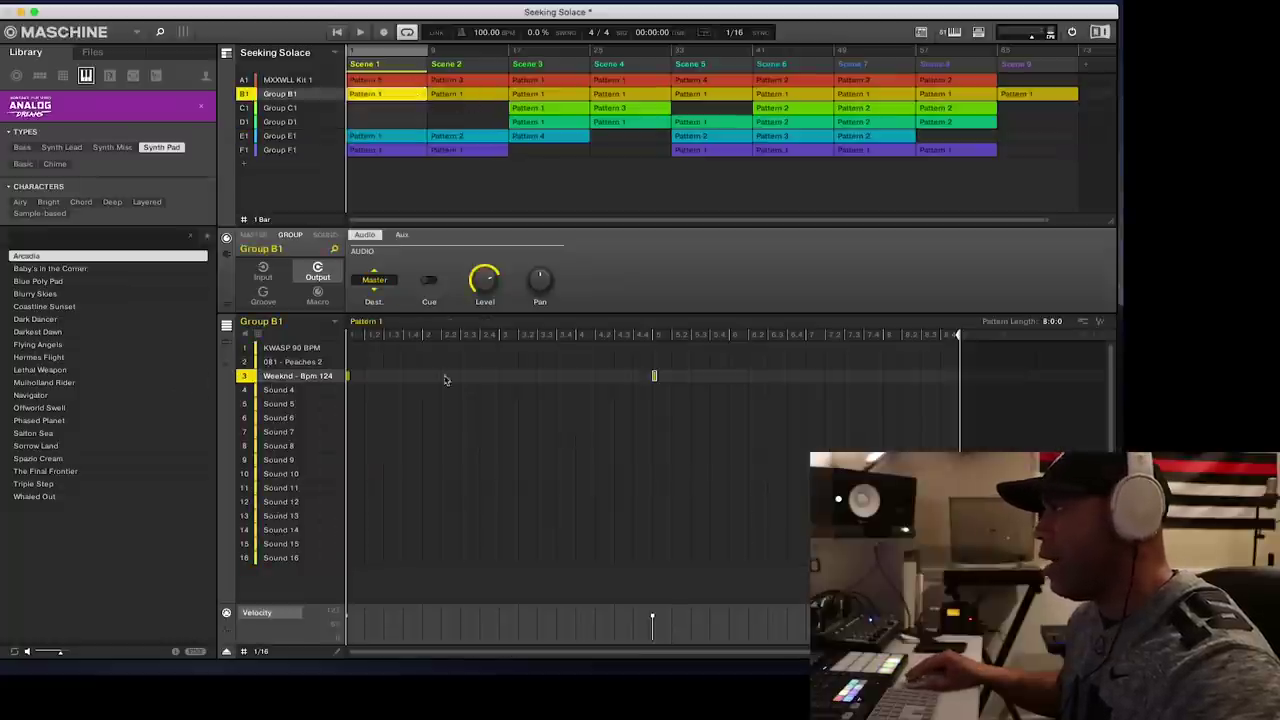
left_click(289, 82)
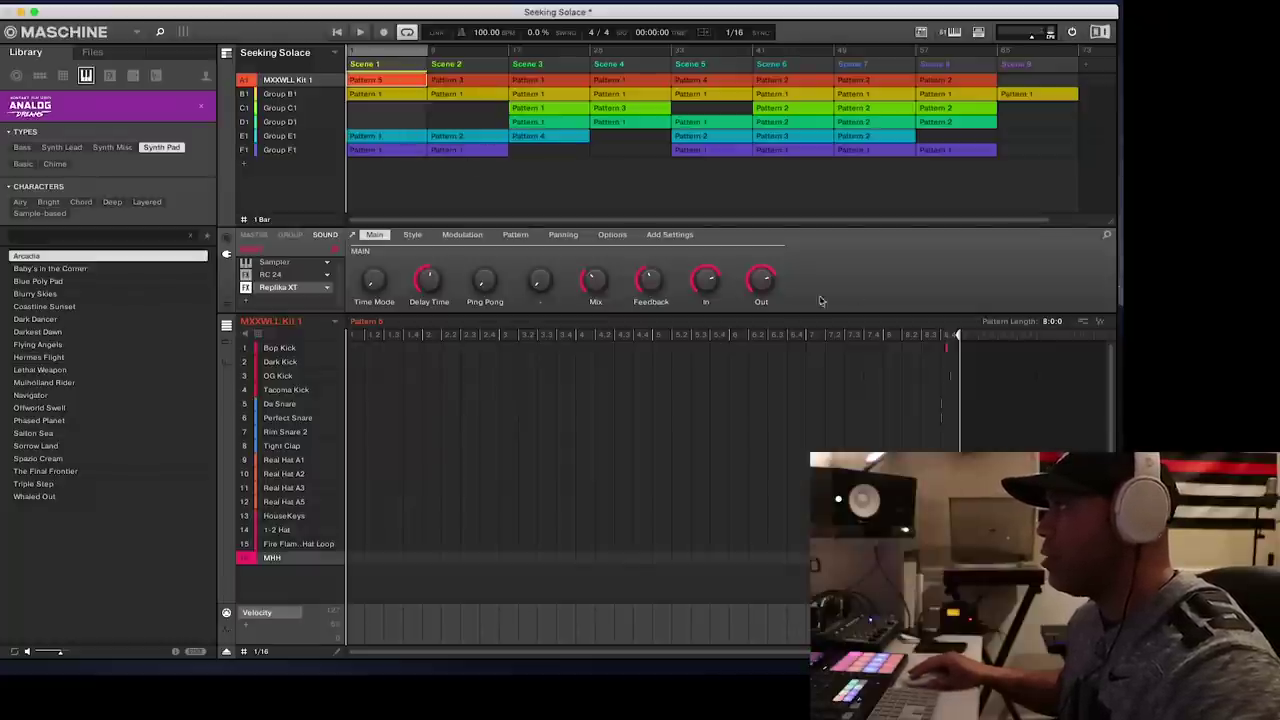
left_click(626, 334)
left_click(283, 137)
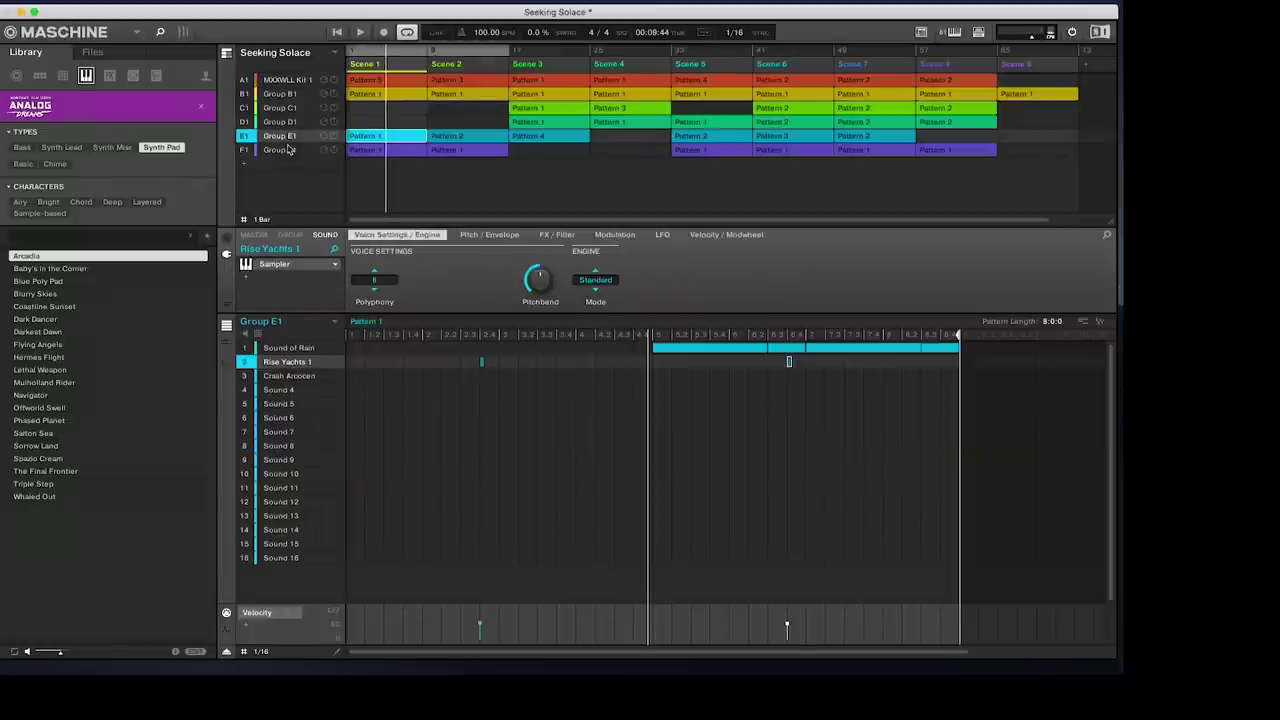
key("space")
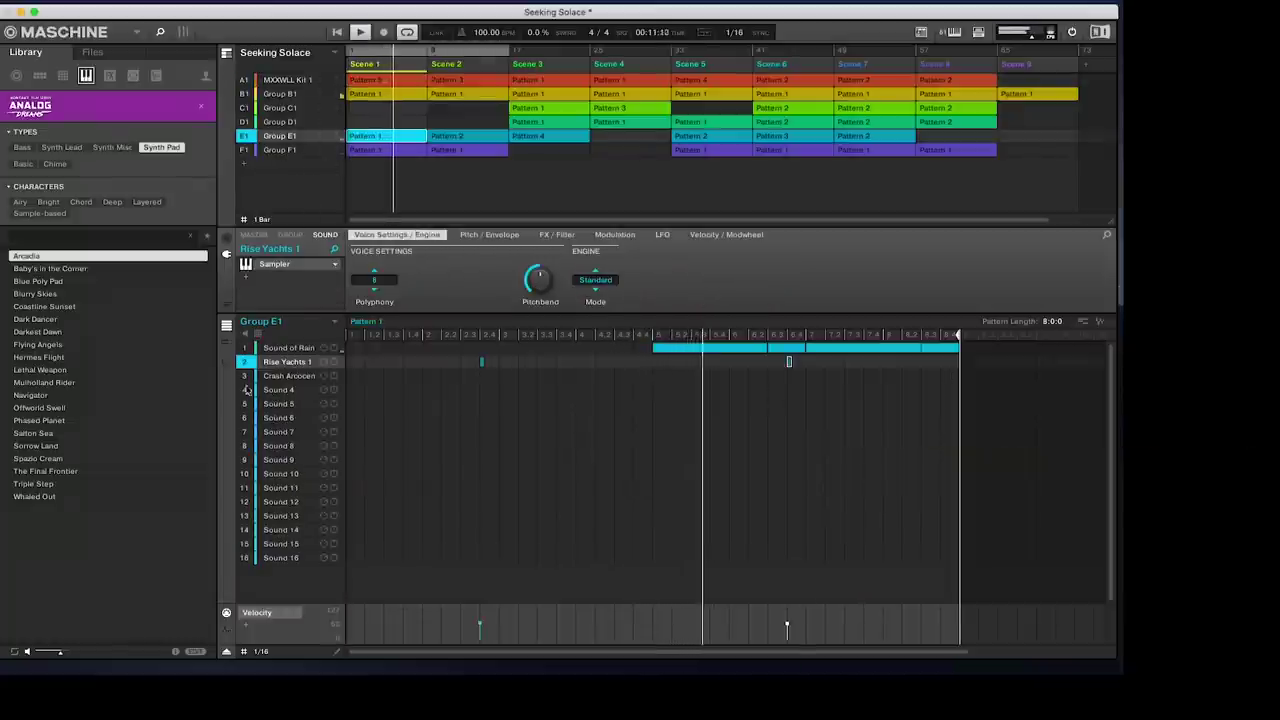
left_click(226, 363)
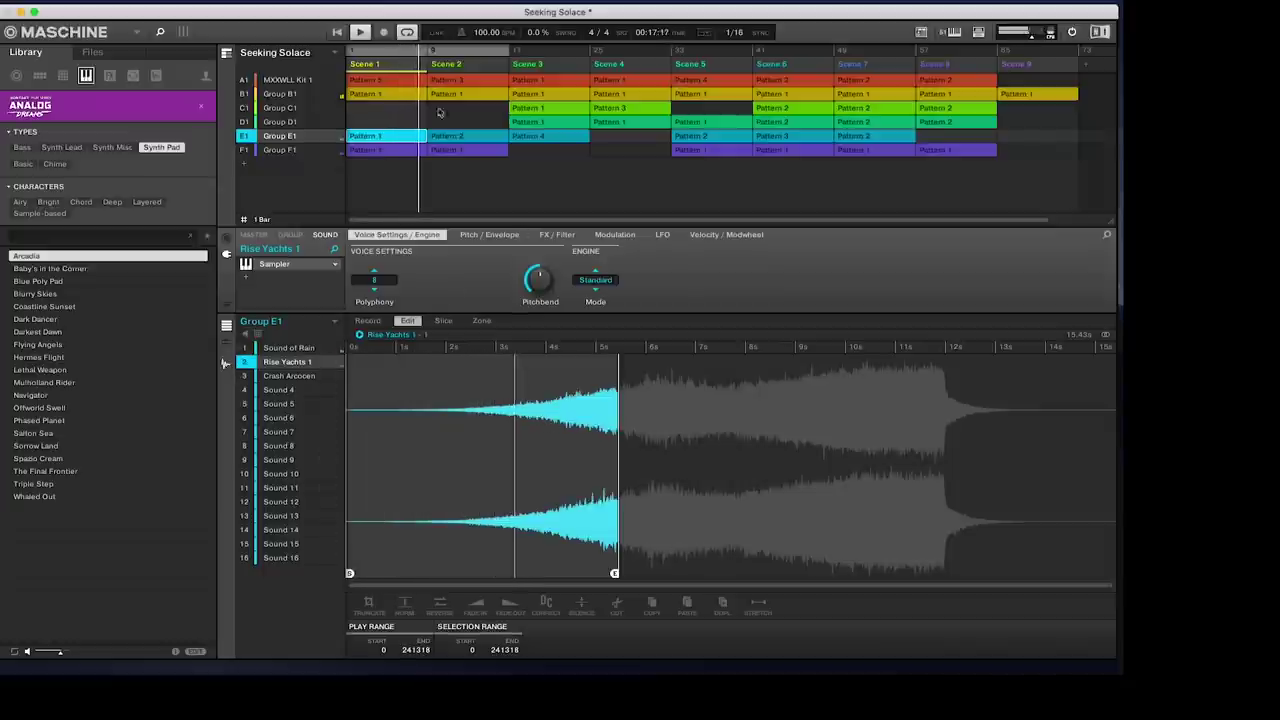
left_click(463, 81)
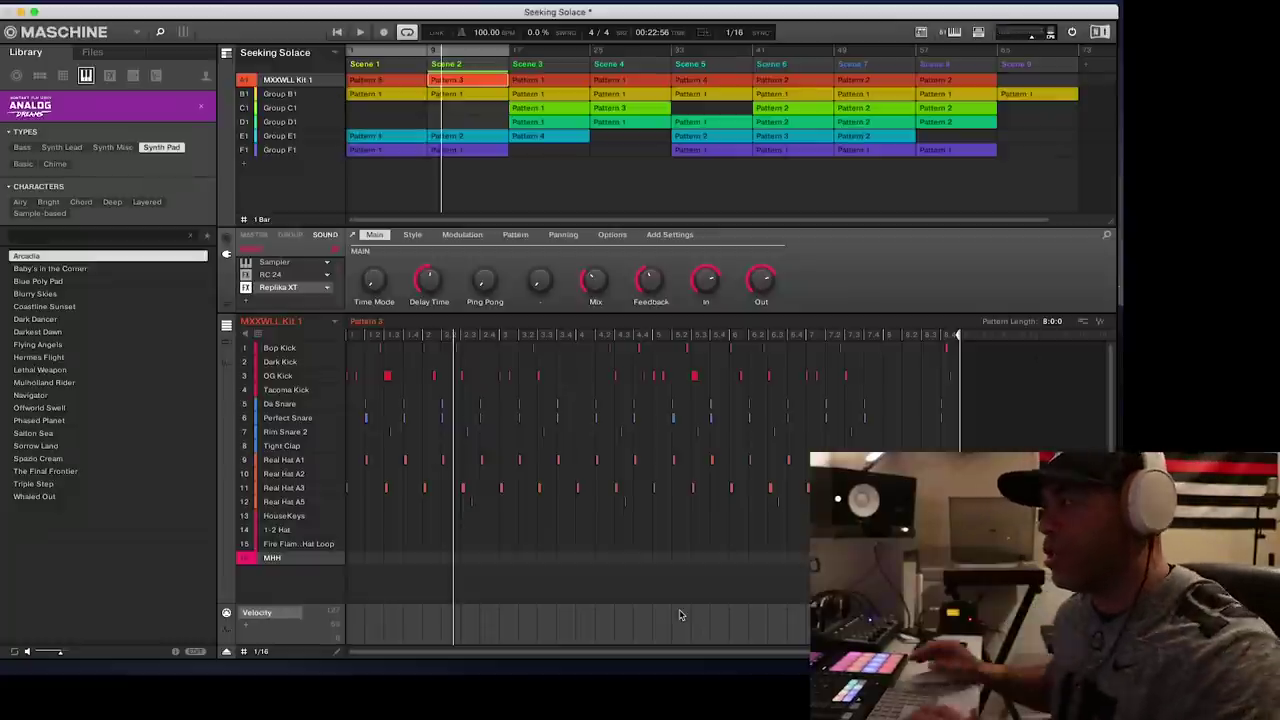
left_click(400, 95)
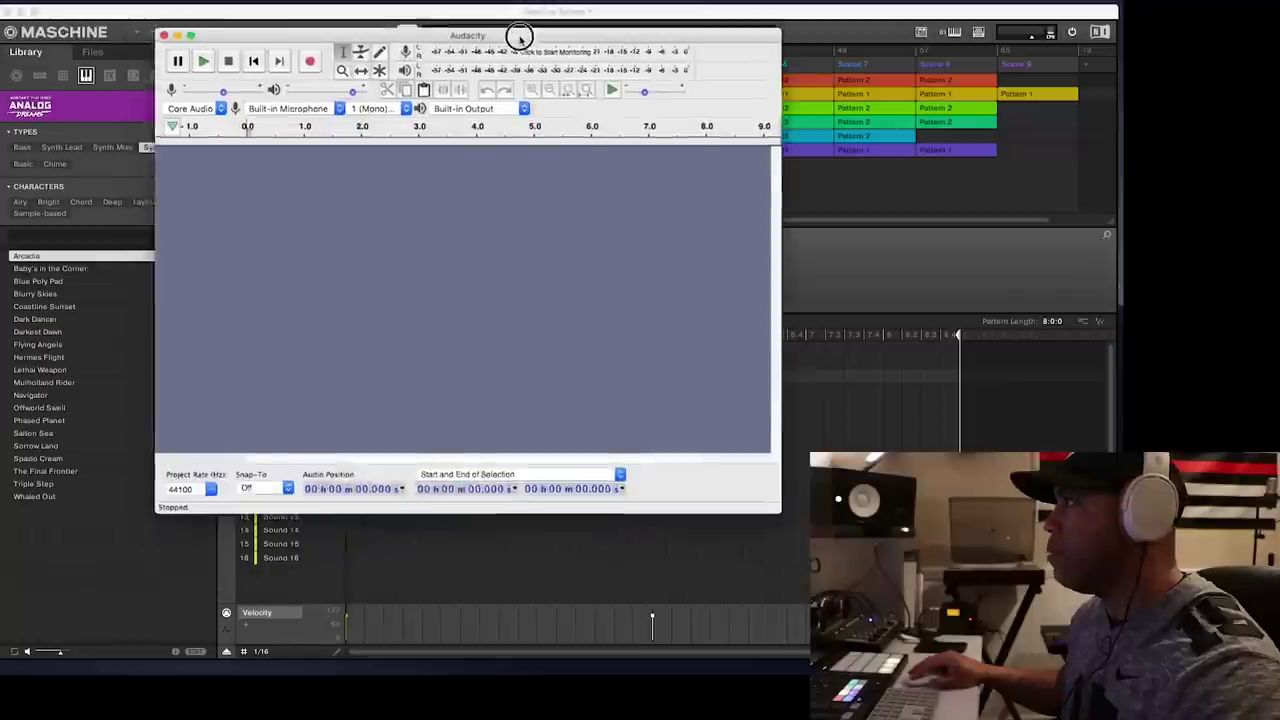
Bring the Audacity window with '95 to infinity - 3' over Maschine and select its final stretch.
left_click_drag(523, 31, 646, 86)
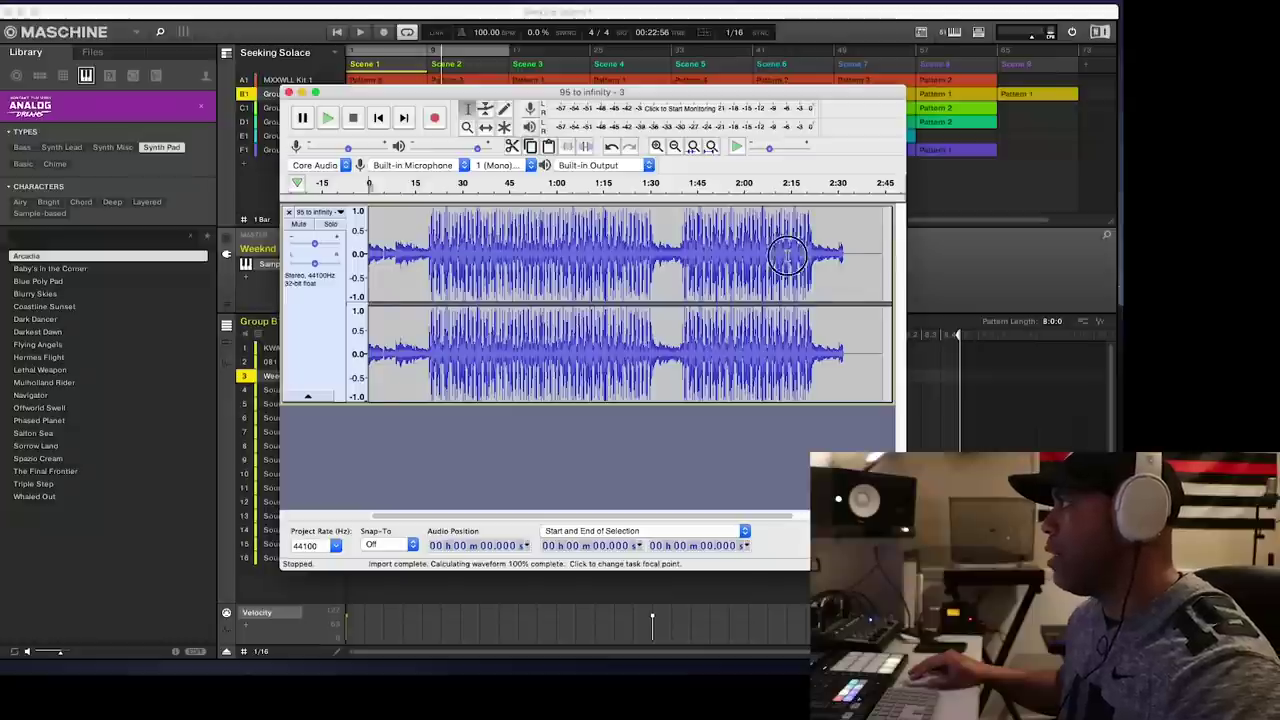
left_click_drag(786, 256, 882, 257)
Play the recording's ending from 2:27.172, then stop playback.
left_click(836, 257)
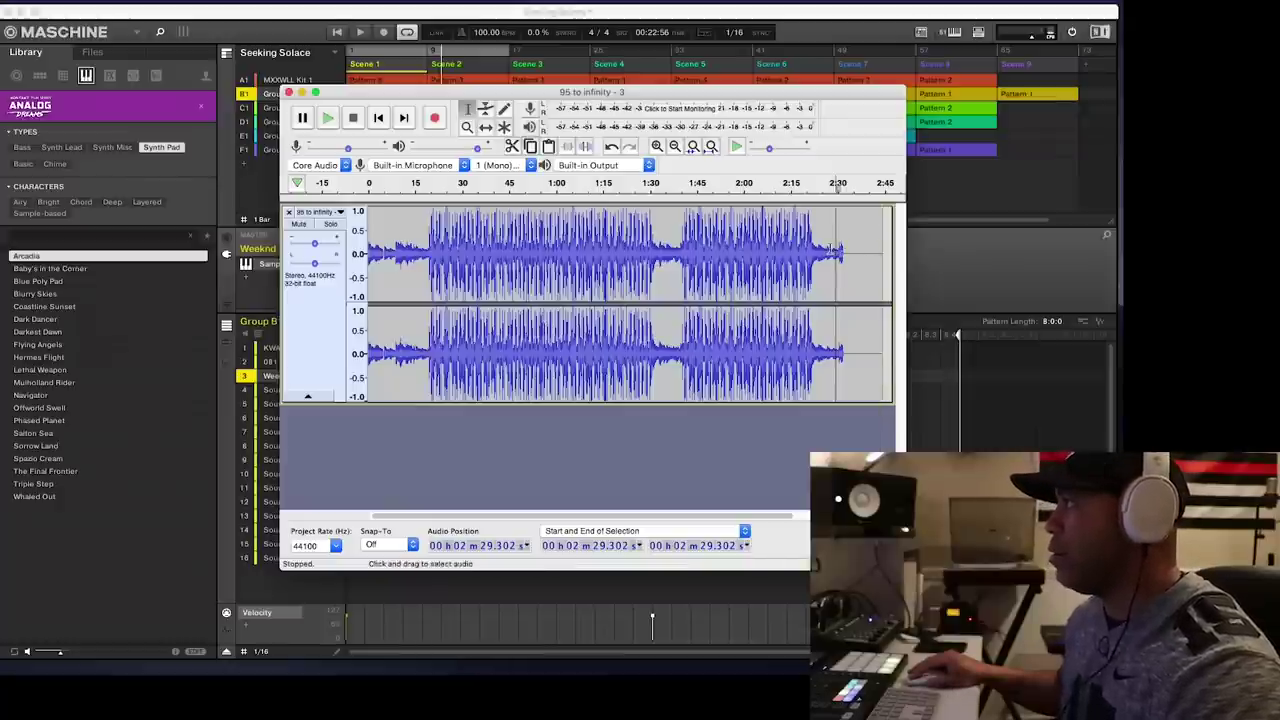
left_click(829, 256)
key("space")
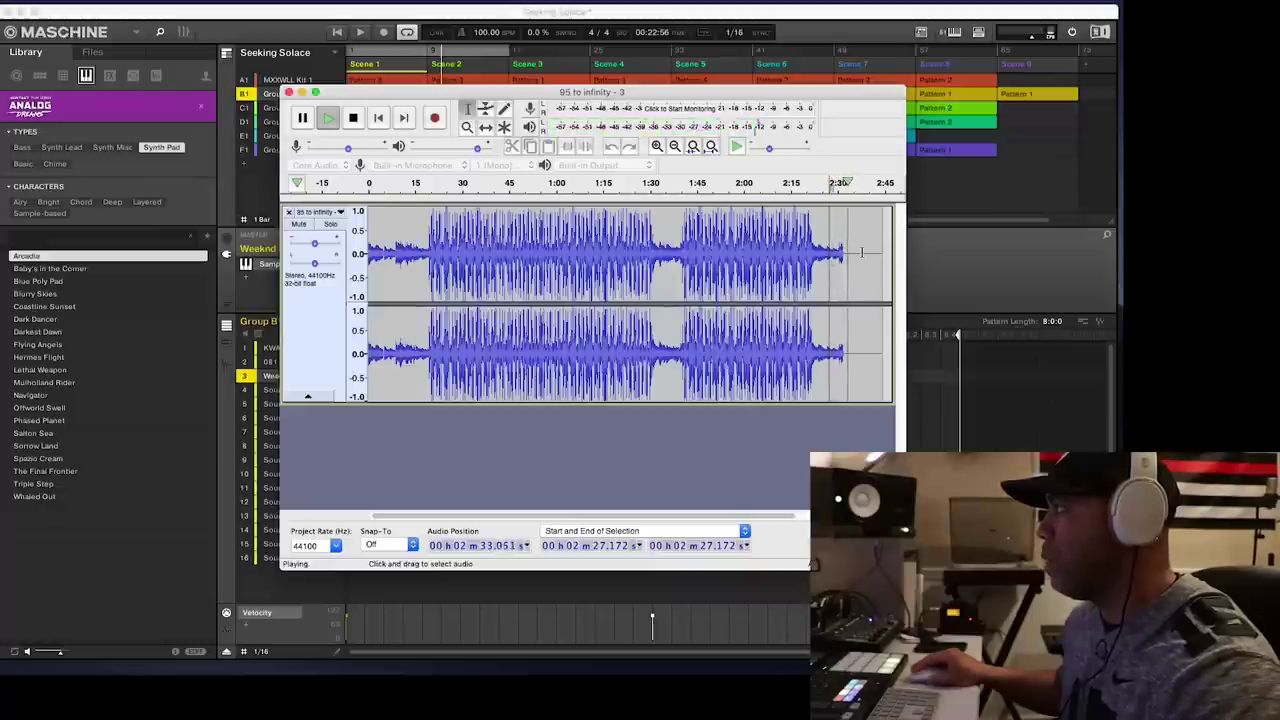
key("space")
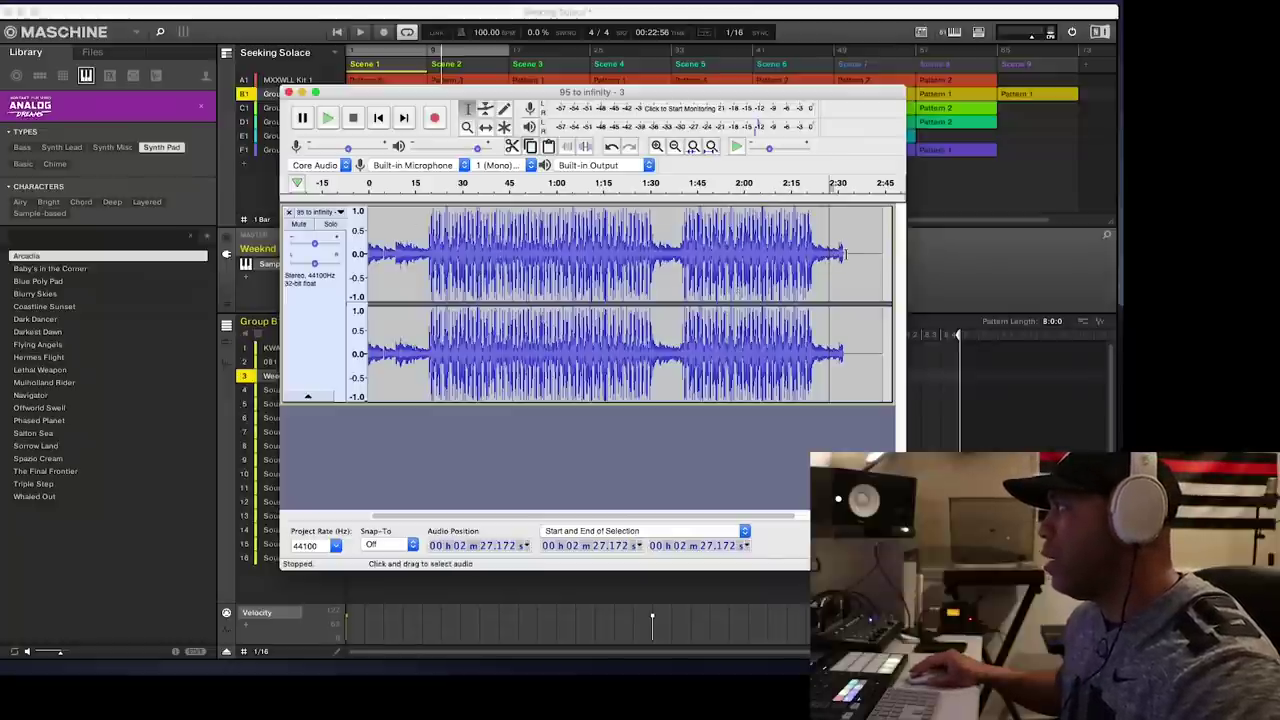
Delete the trailing silence and apply Fade Out to the final seconds starting near 2:24.
left_click_drag(843, 256, 882, 255)
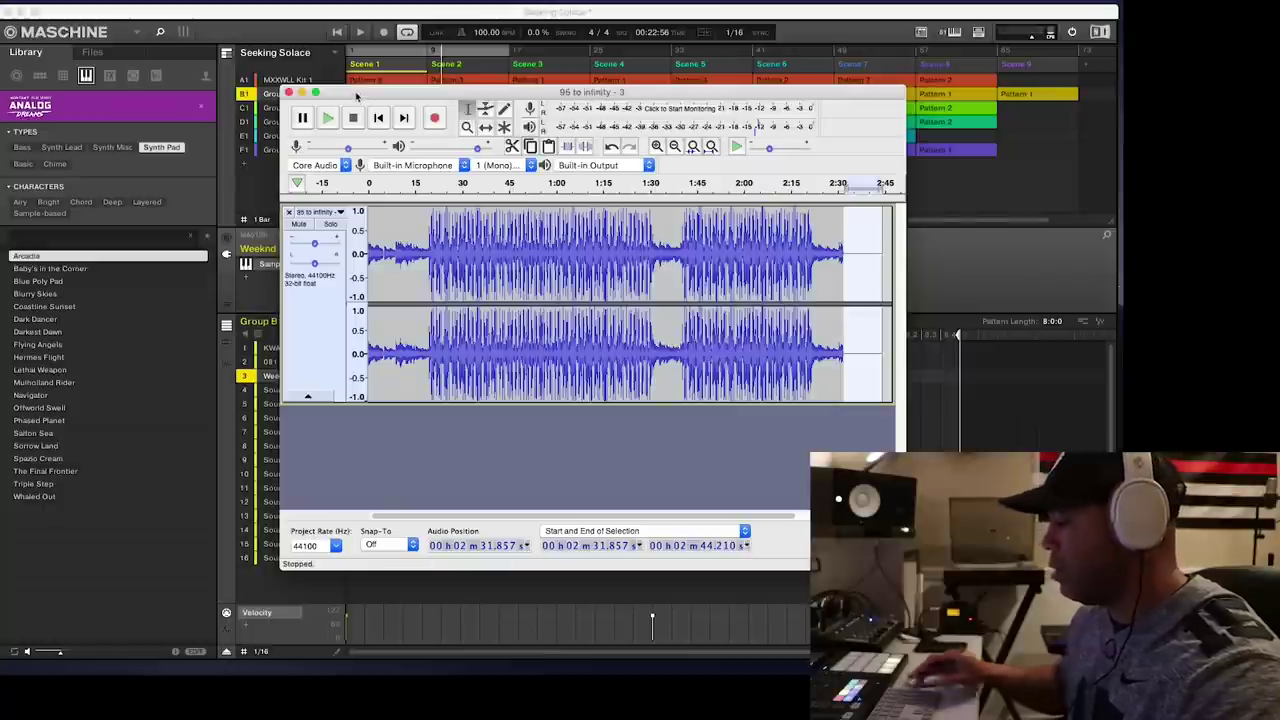
key("Left")
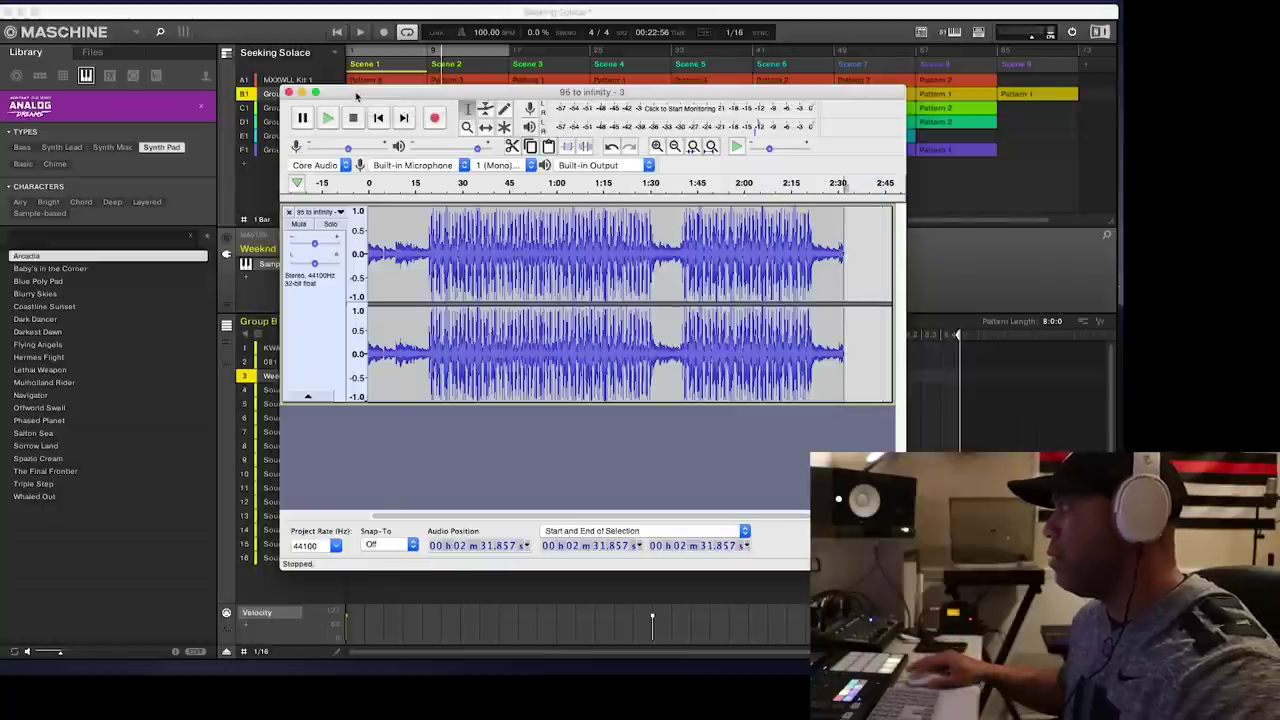
left_click_drag(831, 252, 843, 252)
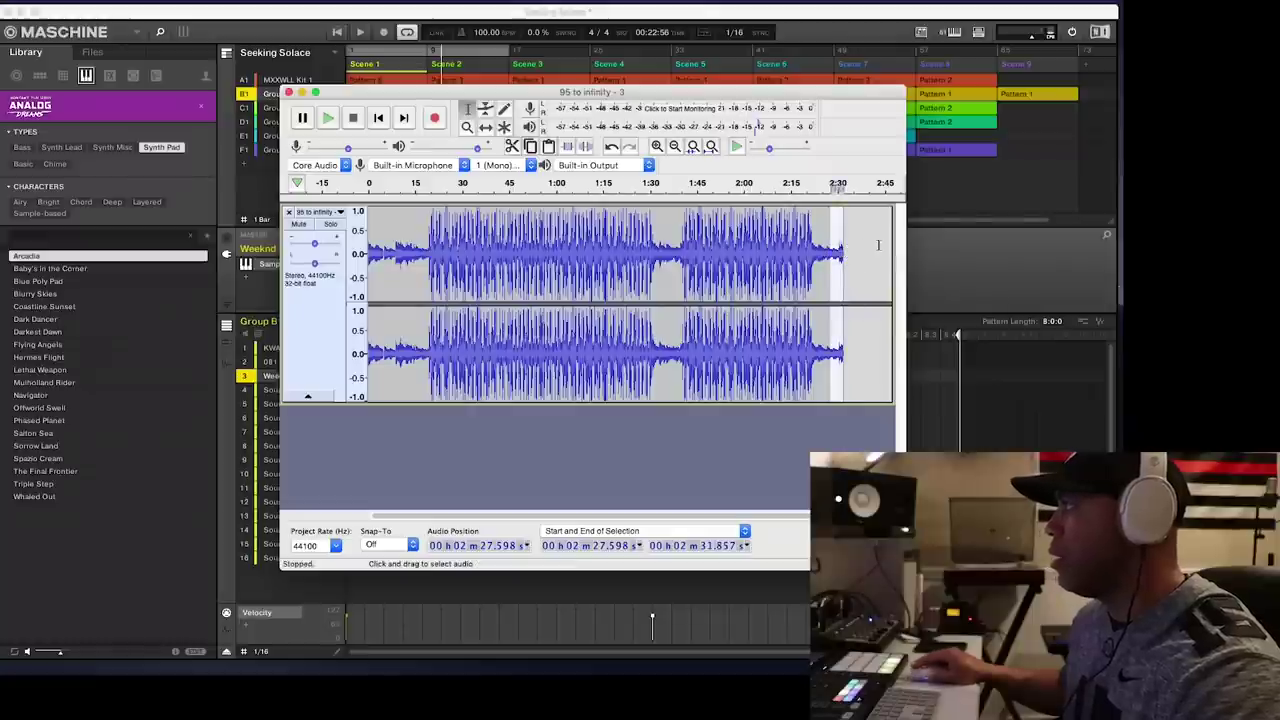
left_click_drag(819, 252, 846, 252)
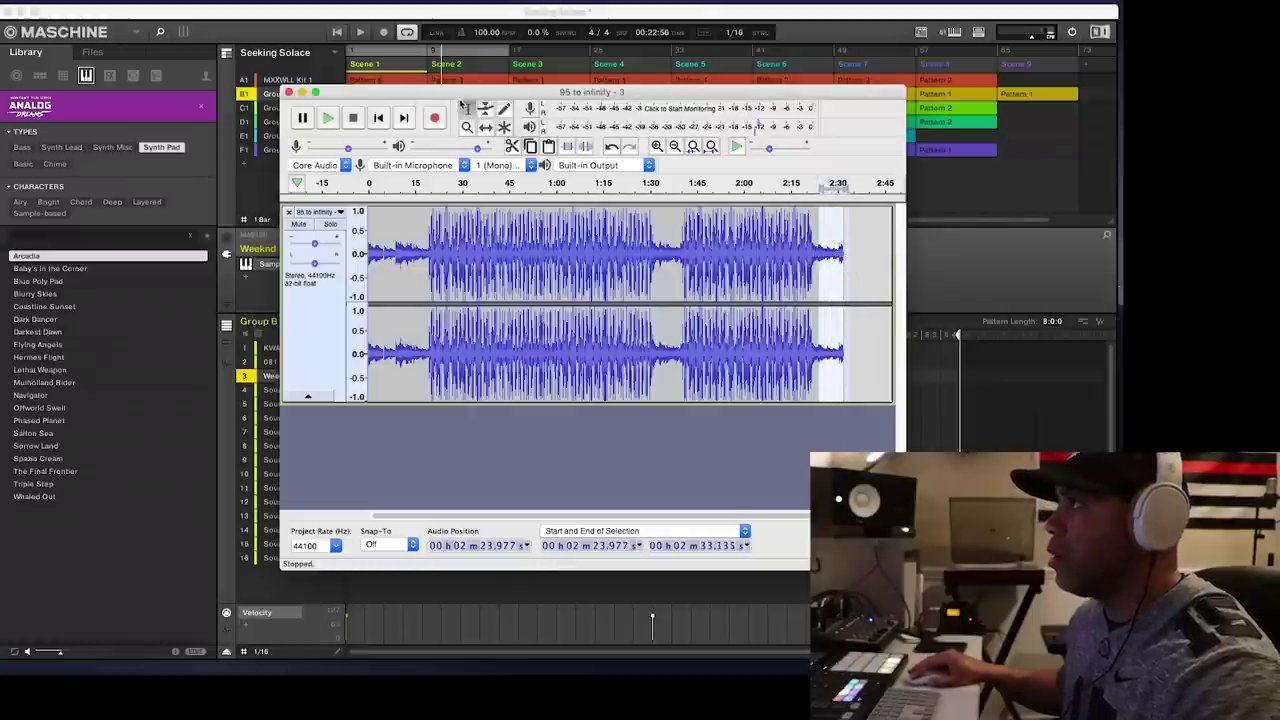
left_click(150, 5)
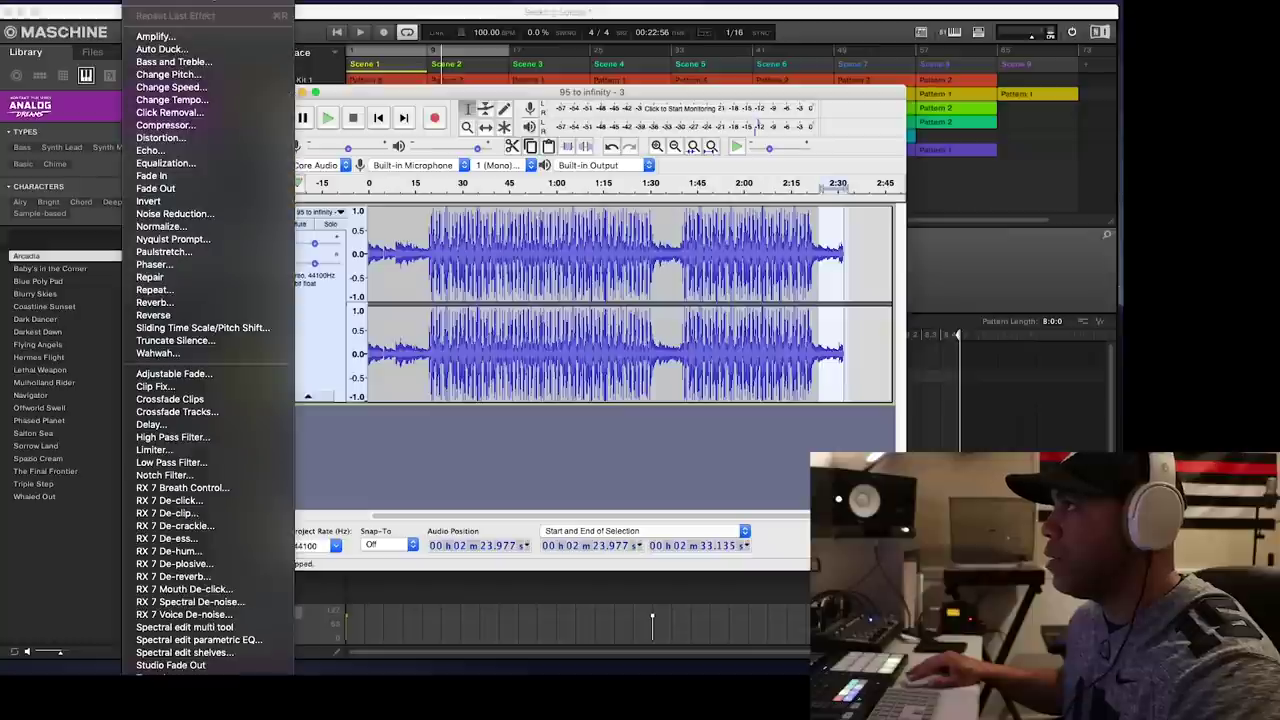
left_click(181, 189)
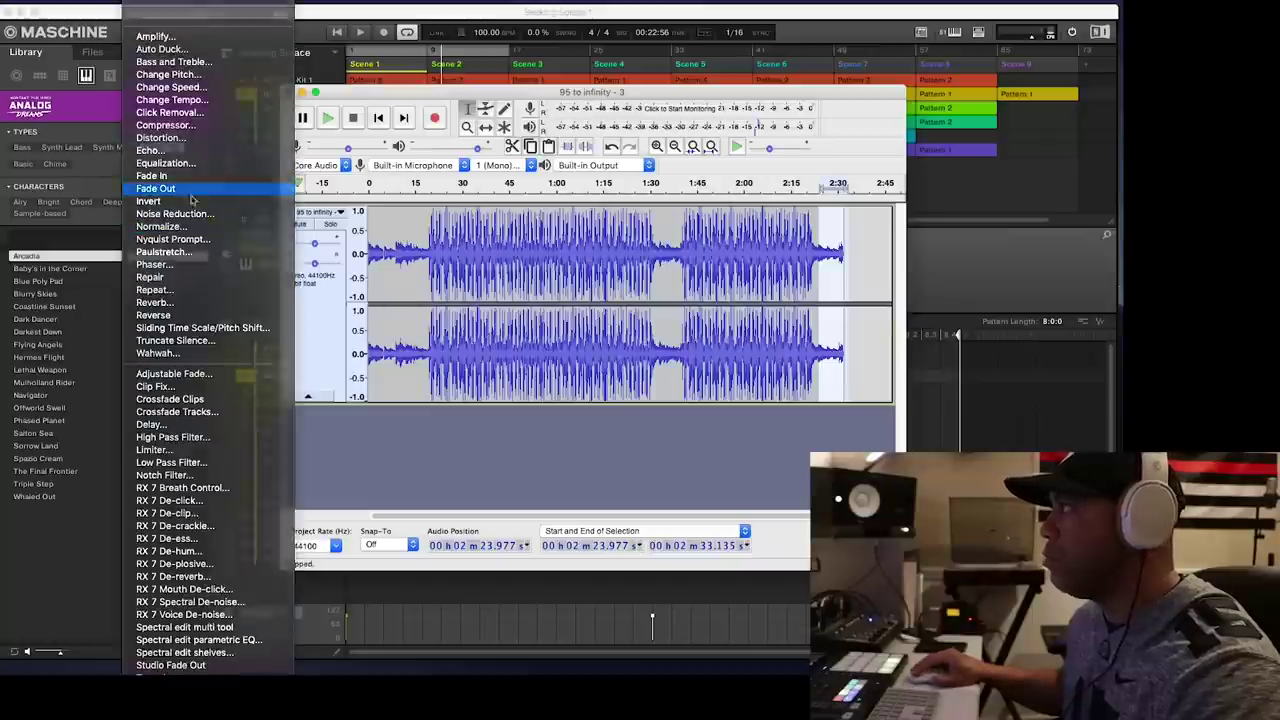